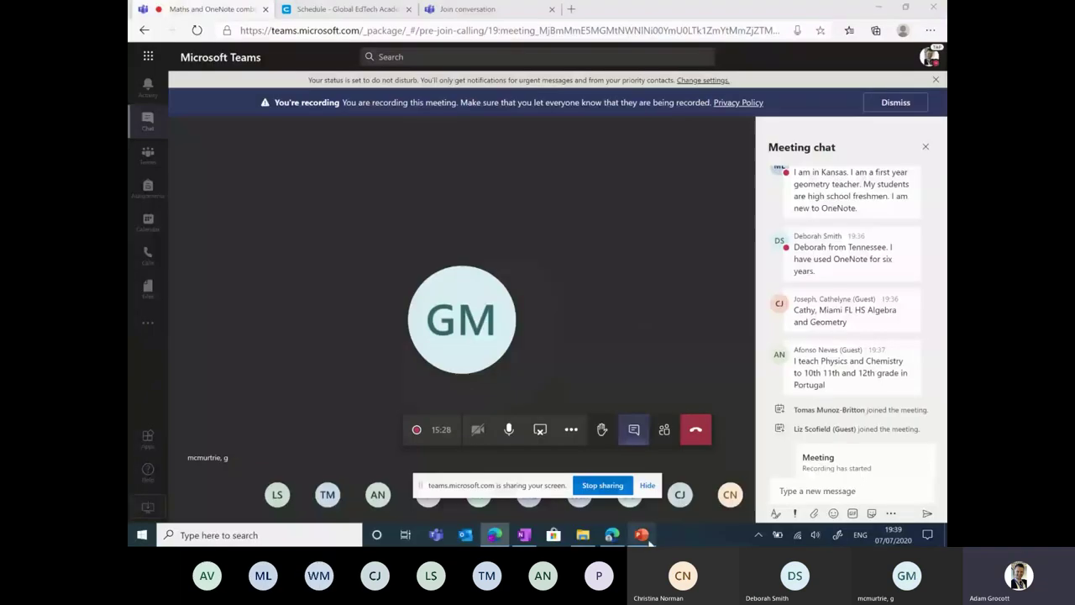
- Switch to the Maths and OneNote presentation in PowerPoint and start its slide show from the first slide
left_click(642, 535)
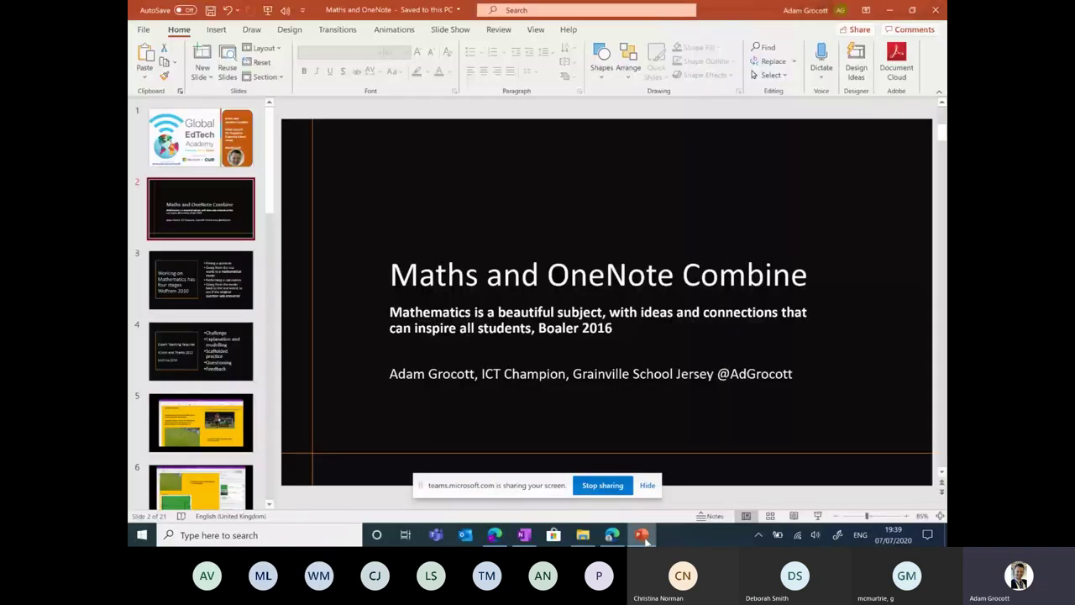
key("Home")
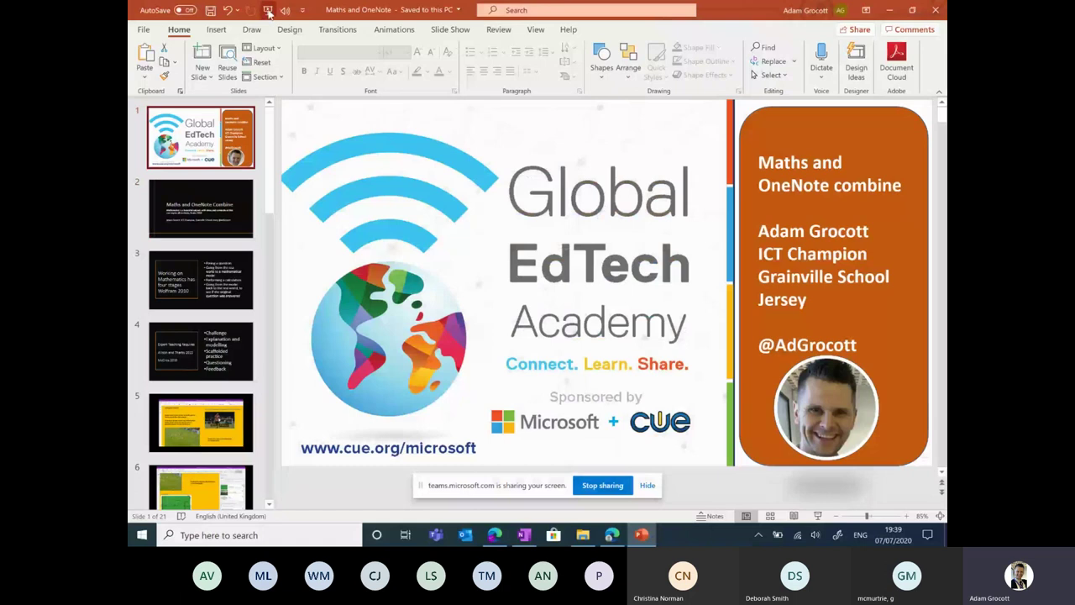
left_click(268, 11)
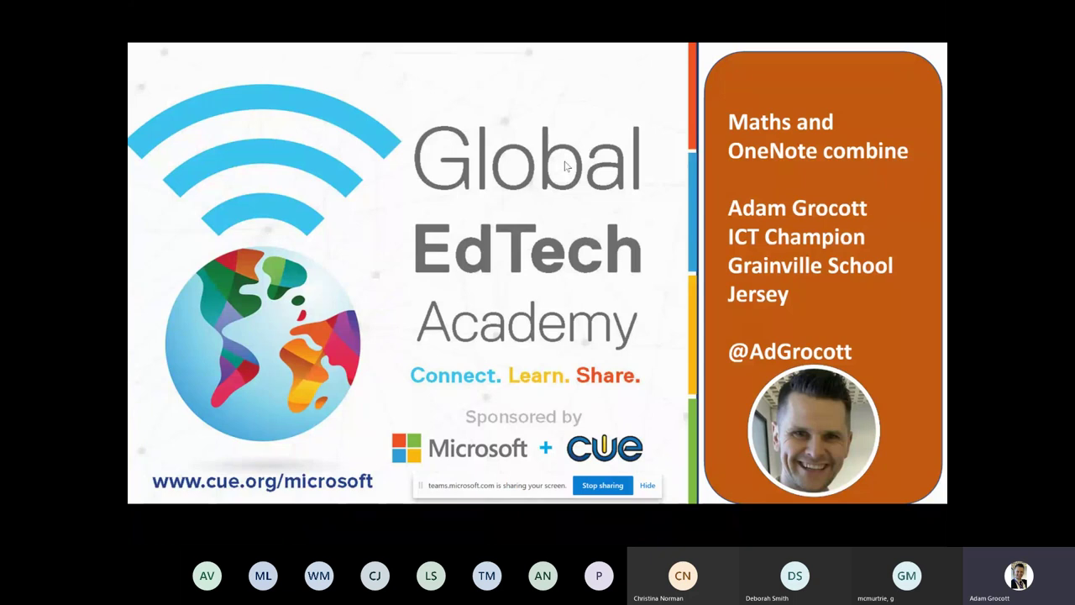
- Advance the slide show past the title and four-stages slides to the "Expert Teaching Requires" slide
left_click(742, 309)
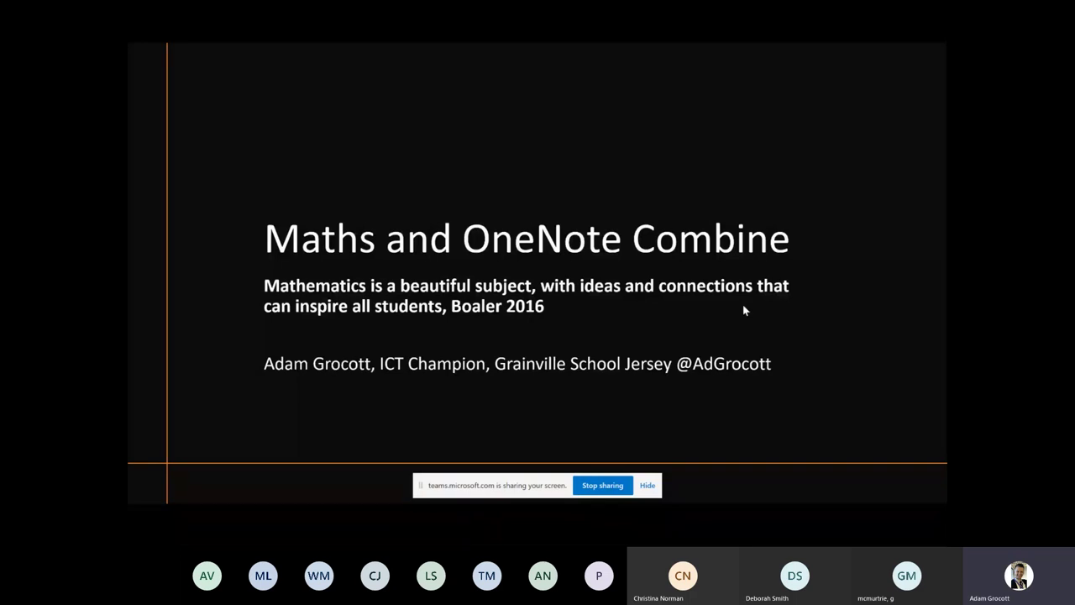
key("Right")
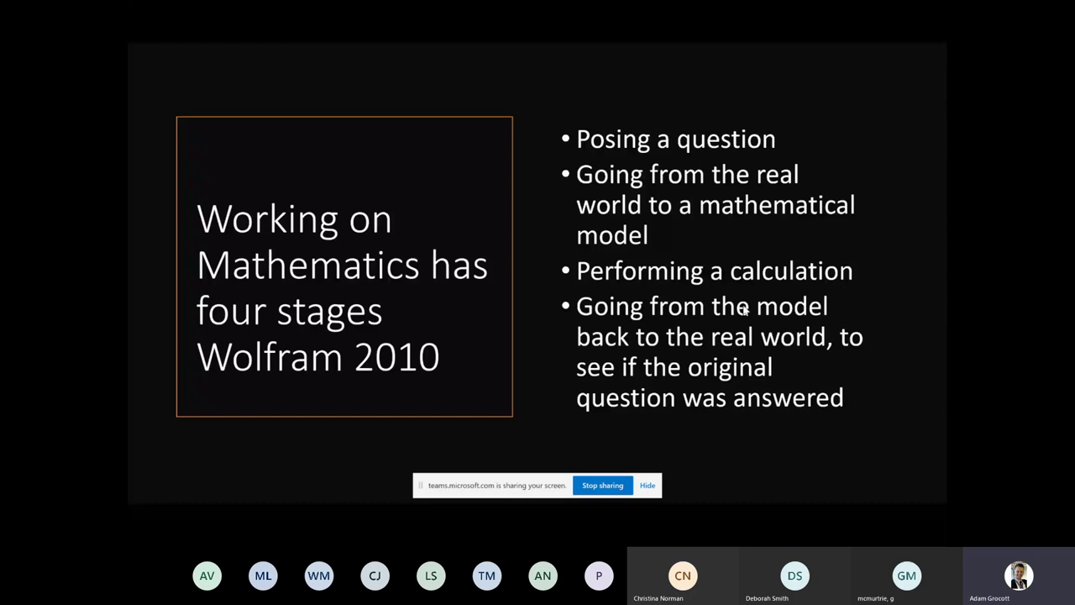
key("Right")
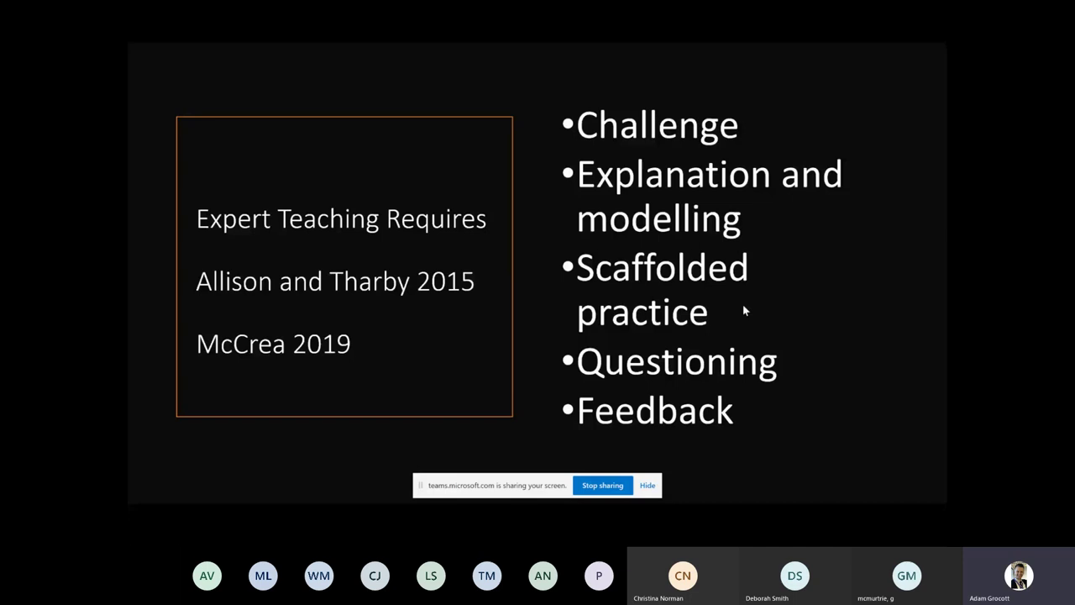
- Advance past the football goal dimensions to the a² + b² = c² slide and play its right-angled triangle video from near the start
key("alt+Tab")
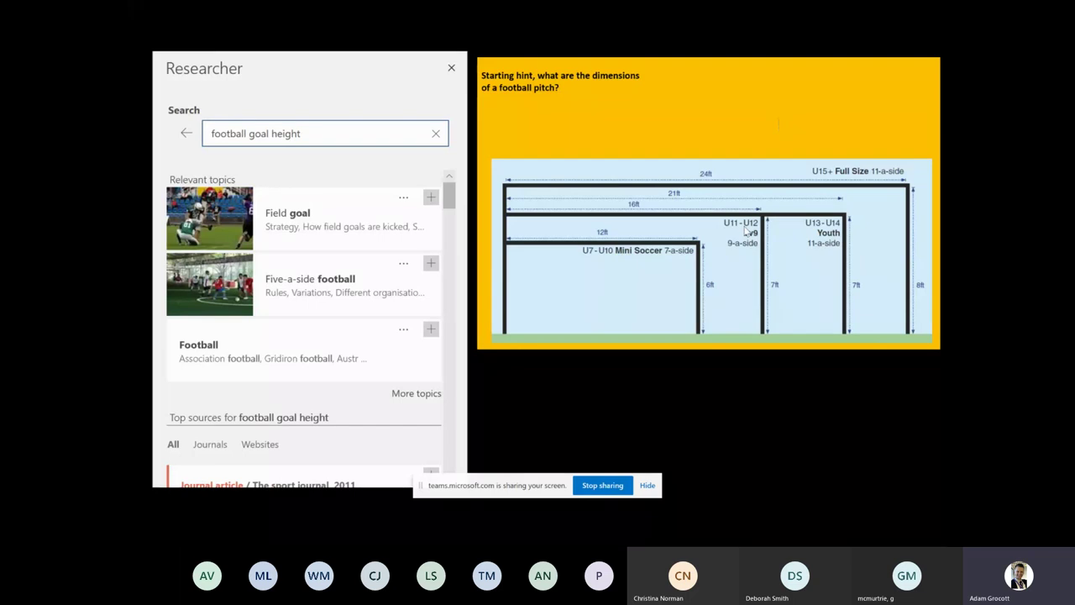
key("alt+Tab")
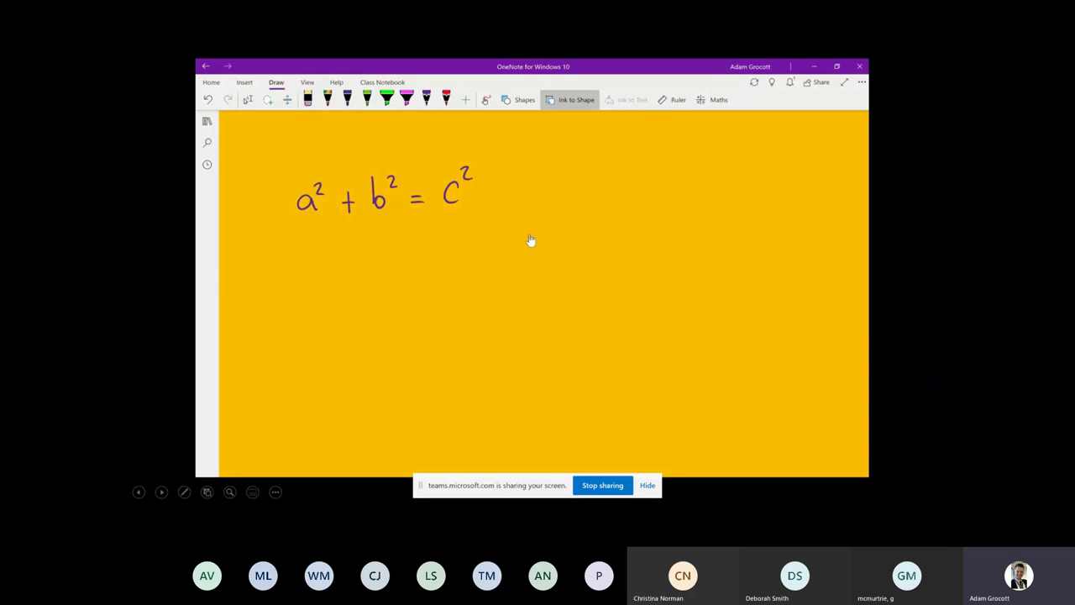
mouse_move(531, 242)
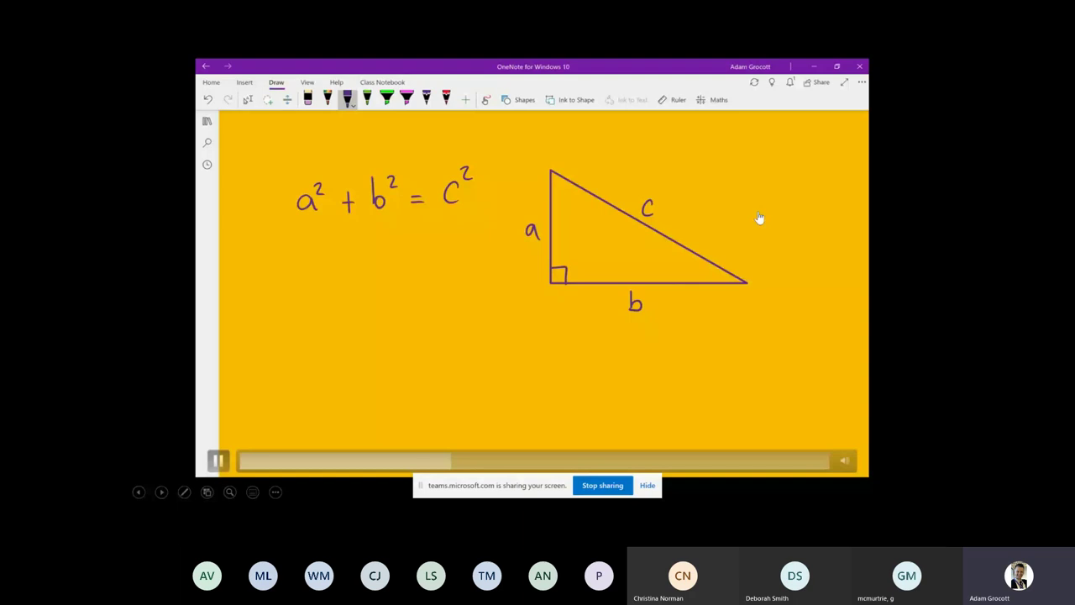
left_click(288, 461)
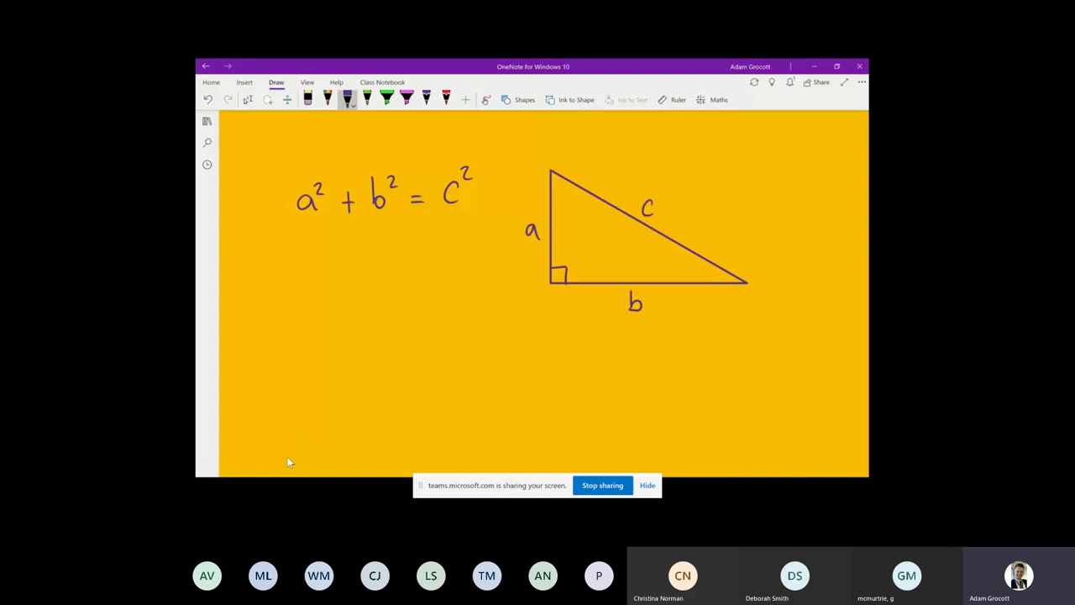
mouse_move(333, 415)
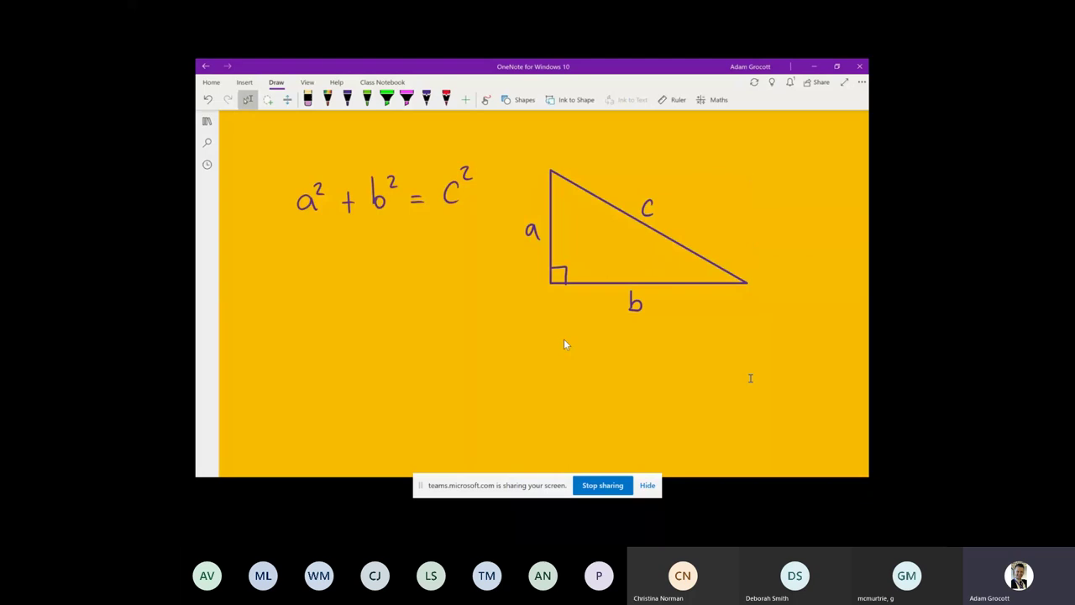
mouse_move(423, 372)
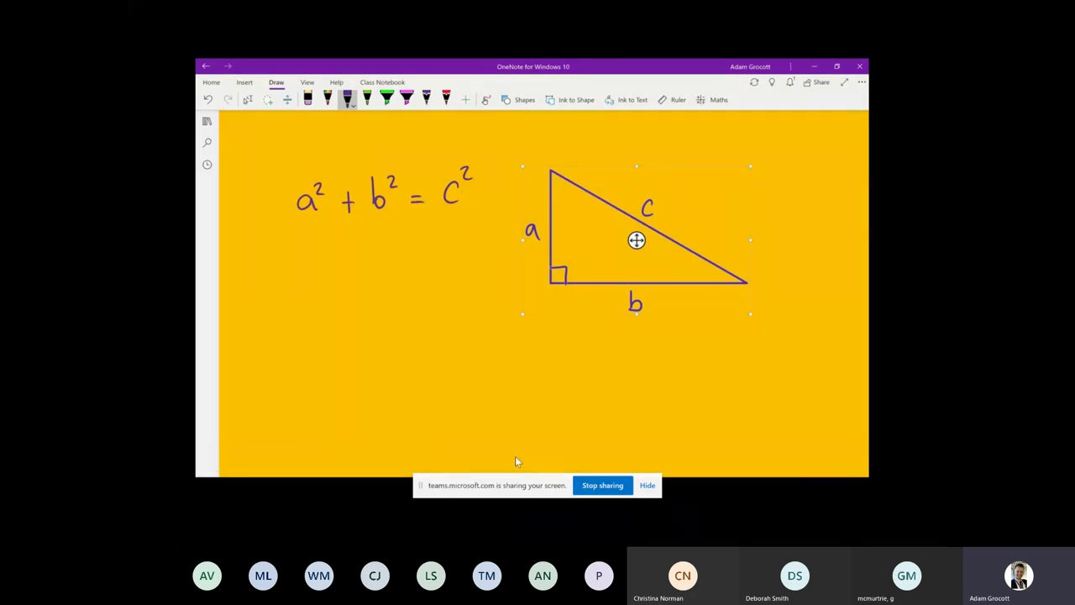
mouse_move(218, 458)
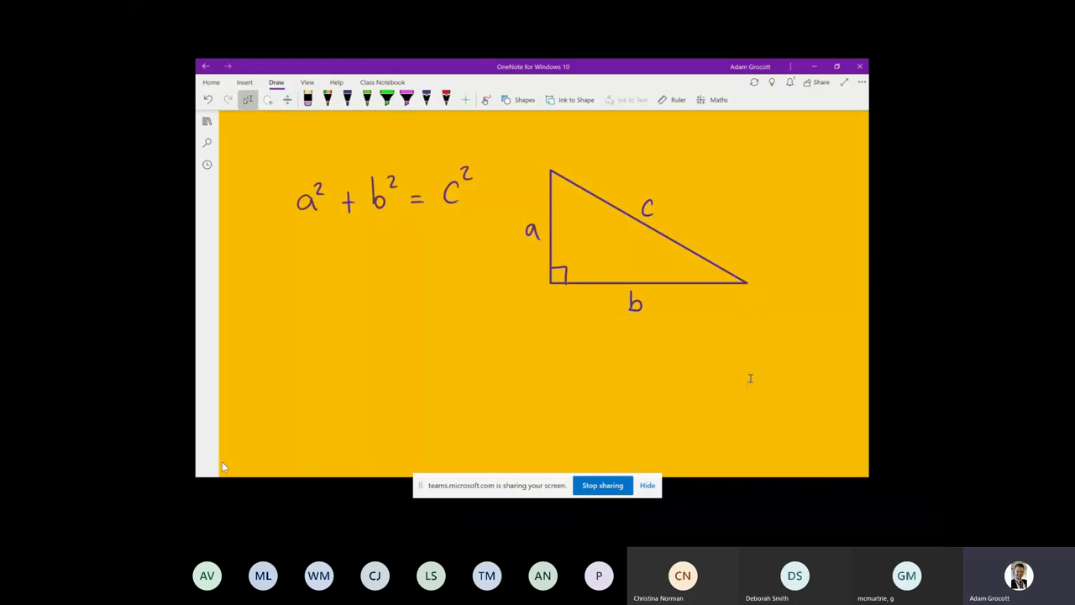
mouse_move(431, 437)
- Advance to the slide with the labelled right-angled triangle and play its worked Pythagoras calculation video
mouse_move(632, 328)
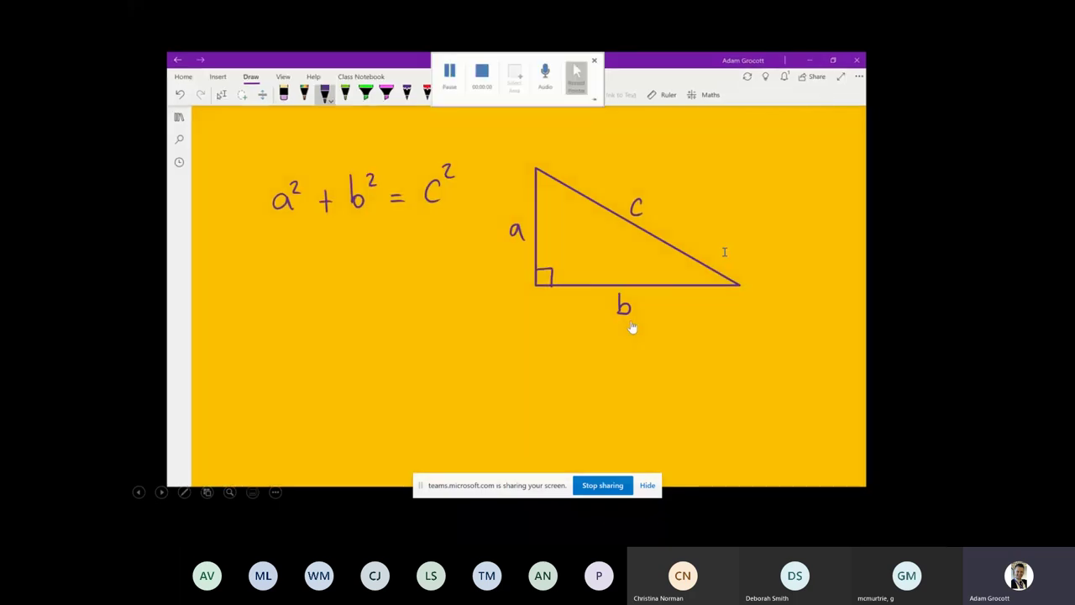
mouse_move(564, 243)
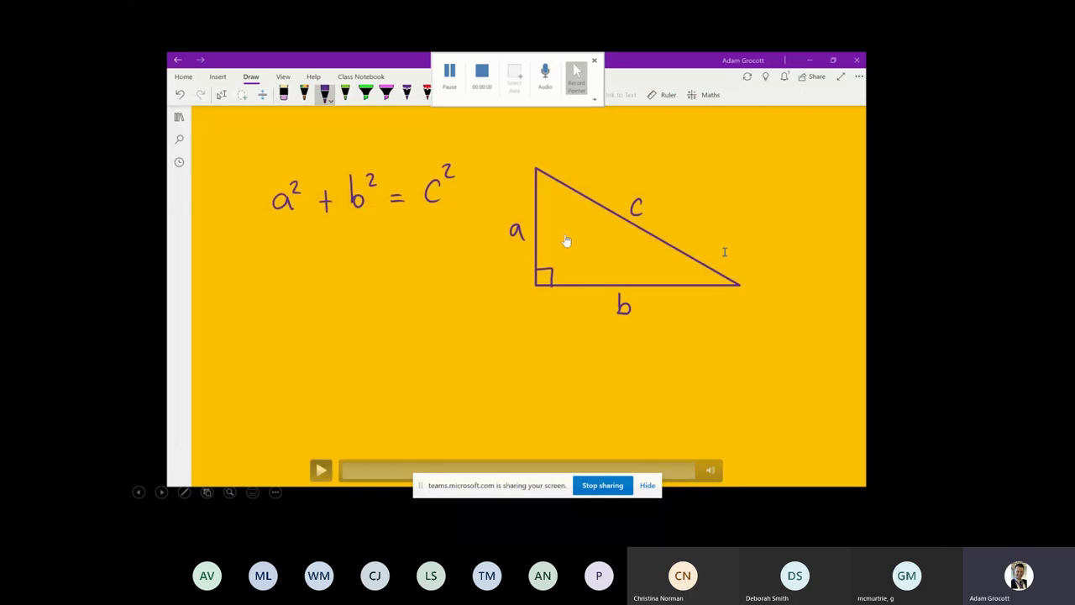
left_click(322, 471)
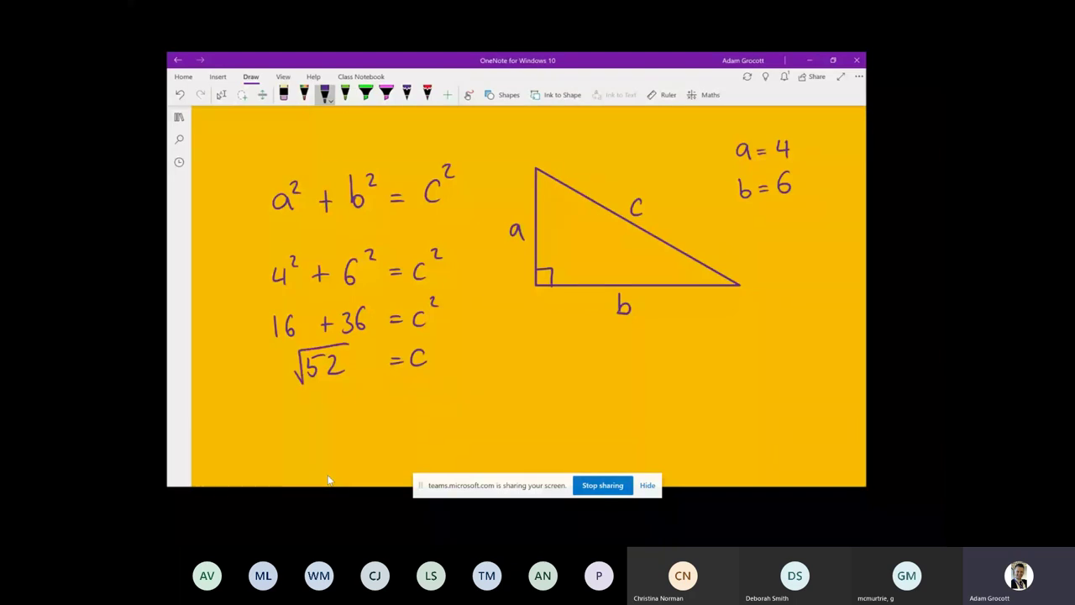
- Replay the worked Pythagoras calculation video, including its evaluation of √52 with the Maths assistant
mouse_move(696, 389)
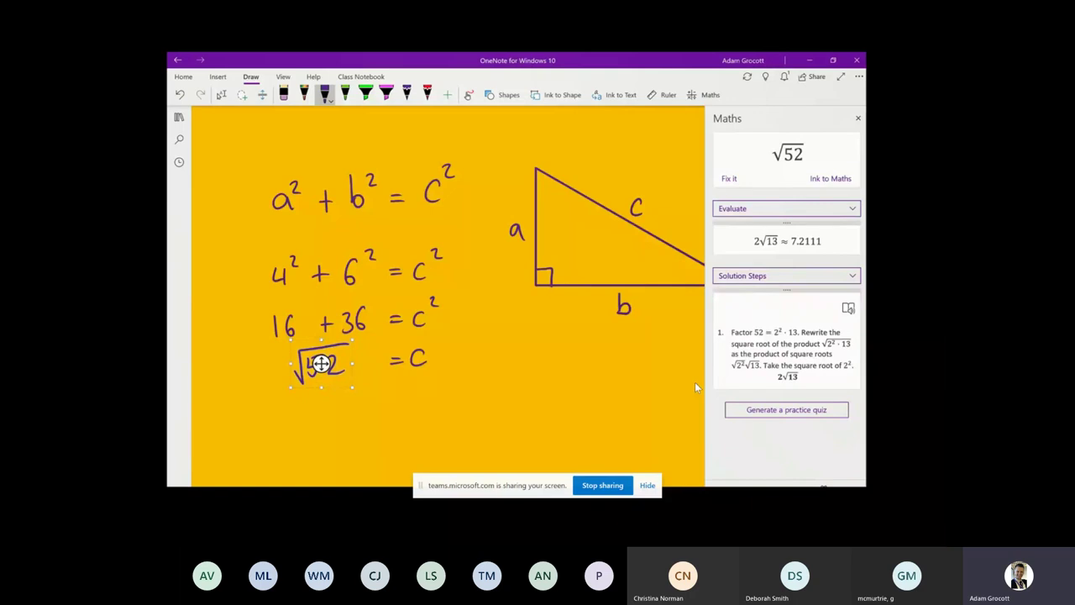
mouse_move(555, 471)
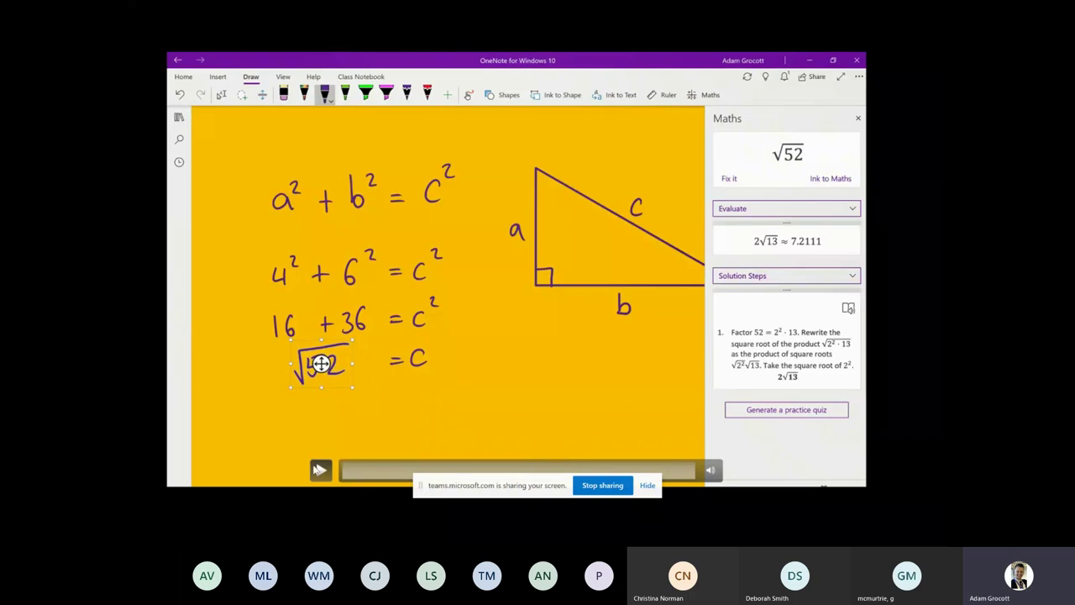
left_click(319, 470)
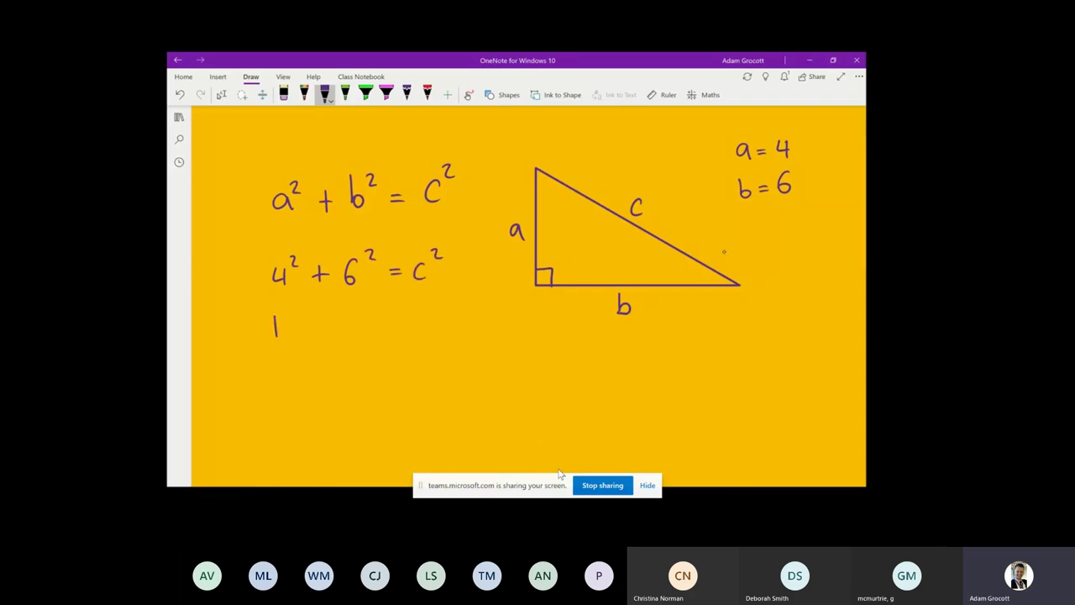
mouse_move(440, 405)
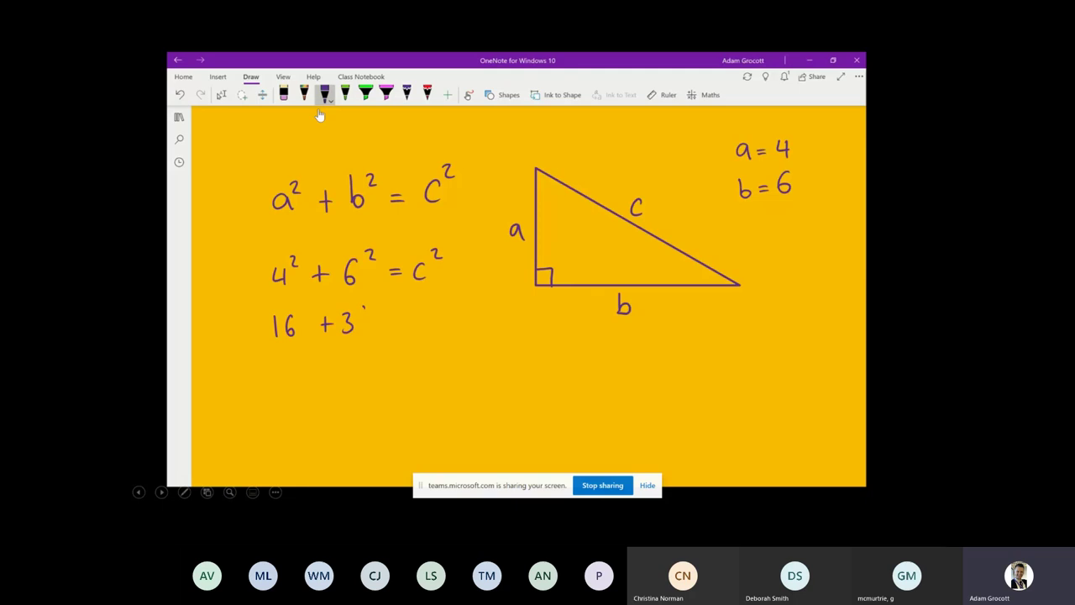
mouse_move(381, 405)
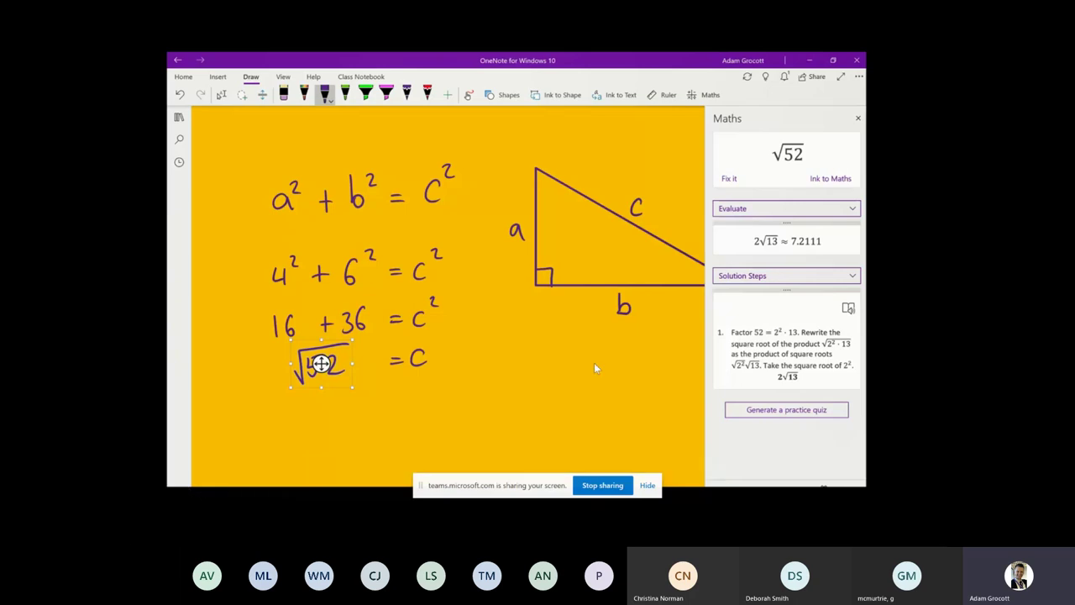
left_click(511, 382)
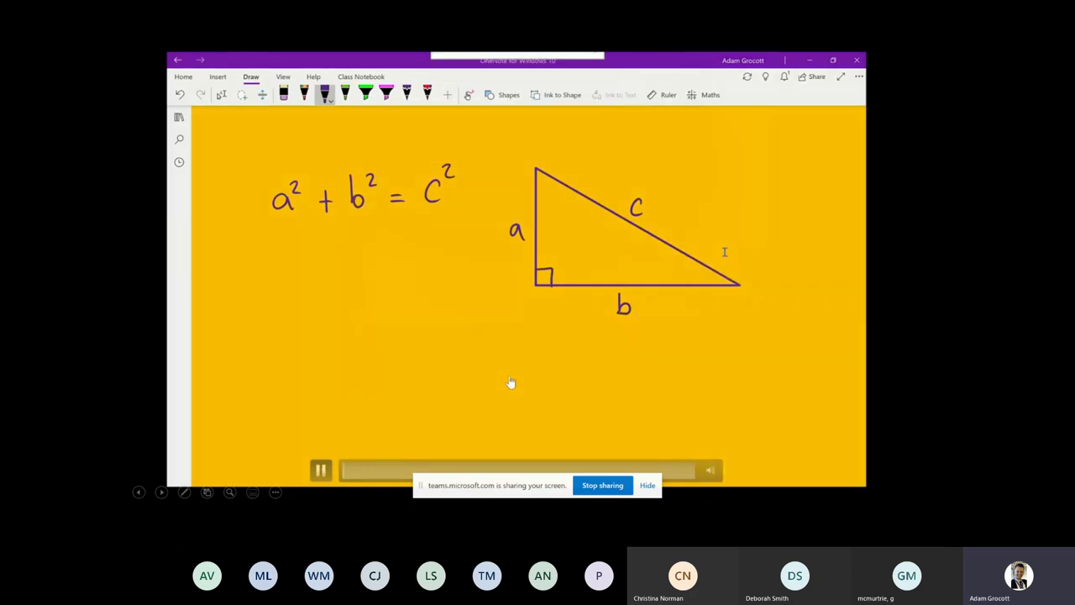
- Watch the OneNote ink Replay video of the worked solution, and advance to the "Creating Engaging Mathematics" slide
mouse_move(572, 391)
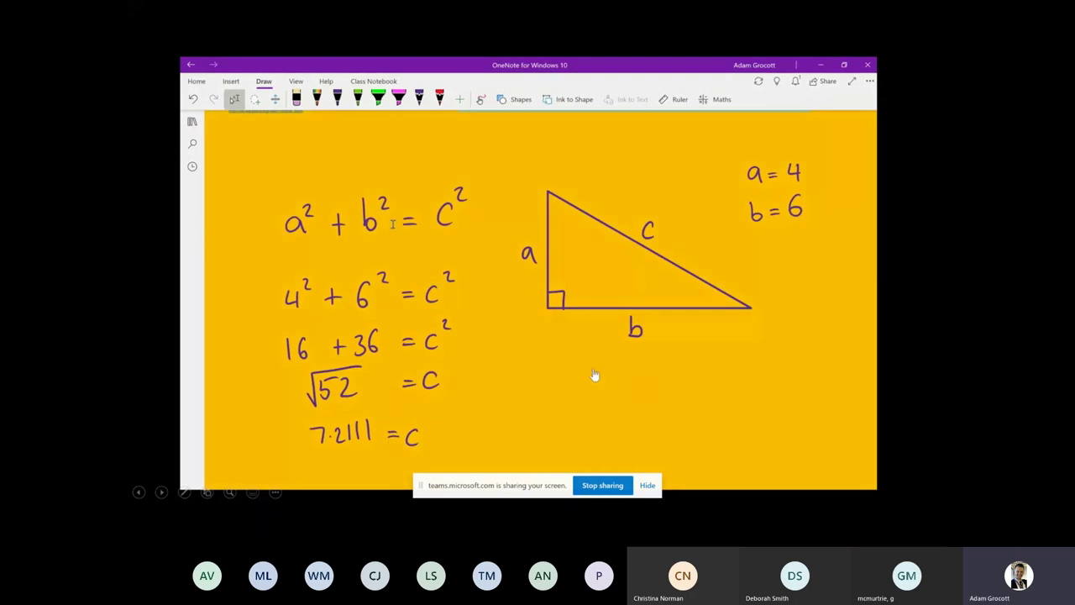
mouse_move(600, 311)
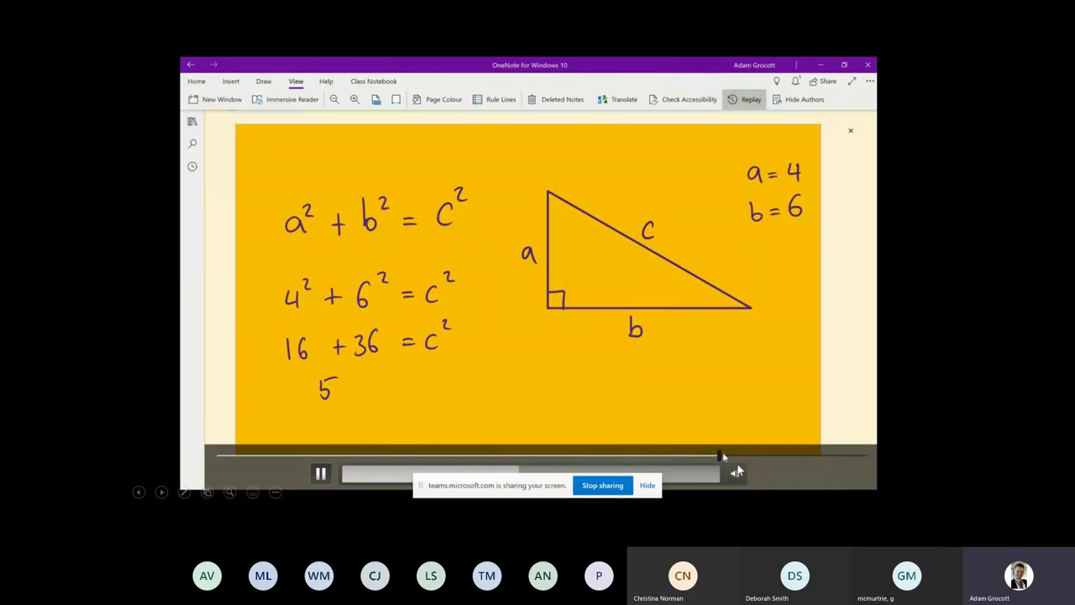
mouse_move(743, 472)
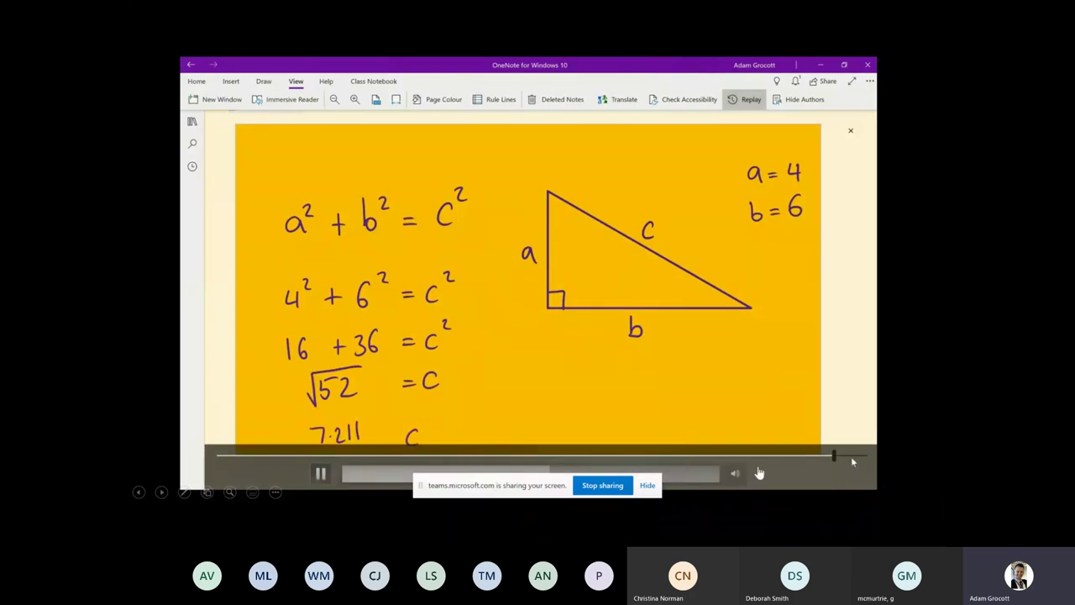
mouse_move(834, 455)
left_mouse_down()
mouse_move(398, 455)
mouse_move(864, 462)
left_mouse_up()
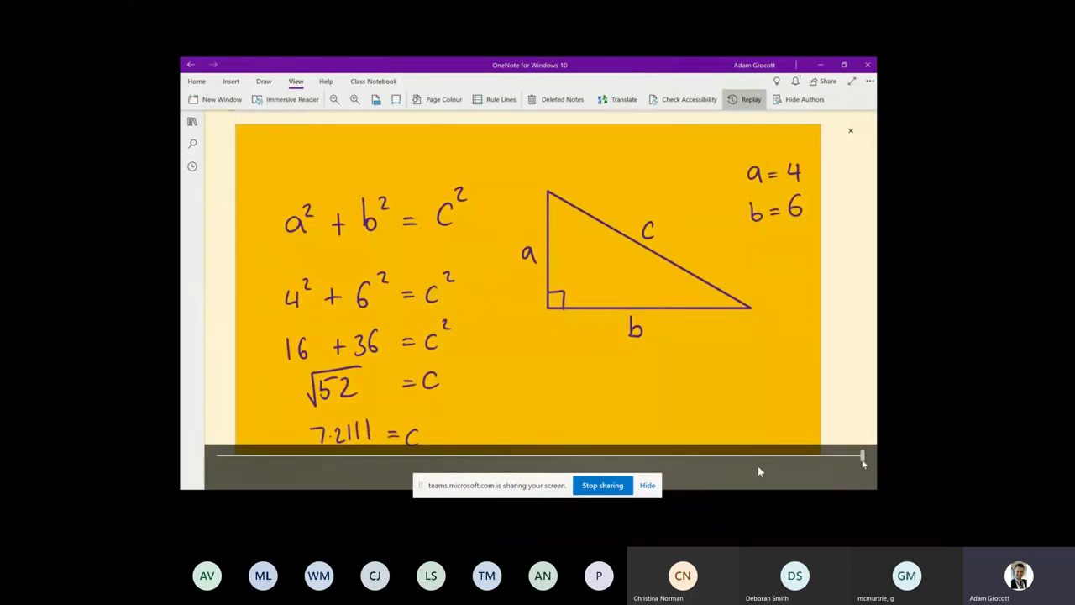
left_click_drag(862, 461, 864, 462)
key("alt+Tab")
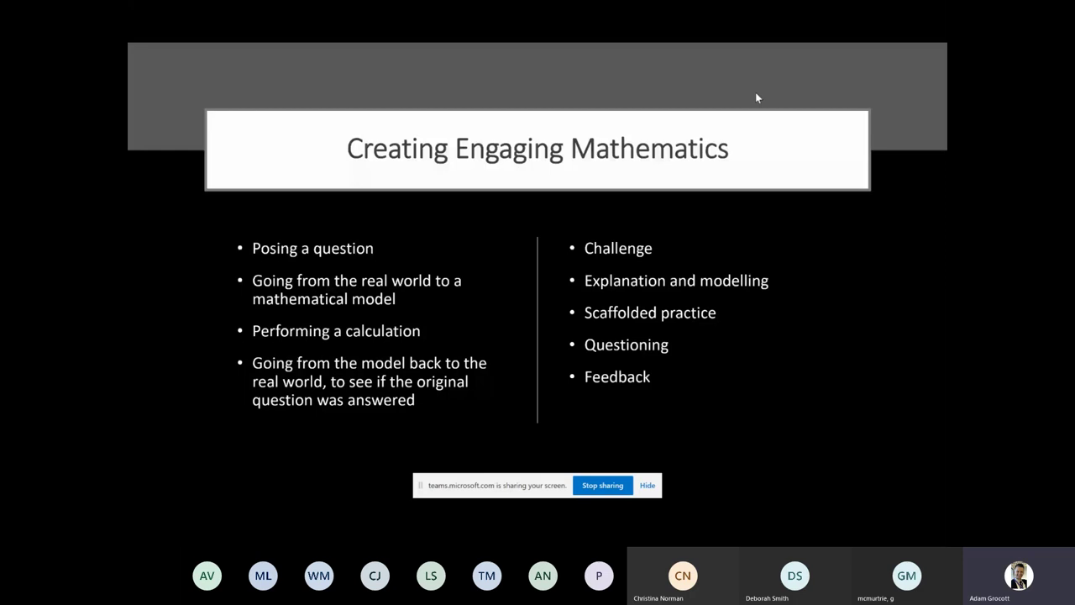
- Go back through the earlier slides to the "Pythagoras Problem" slide about the football goal
key("alt+Tab")
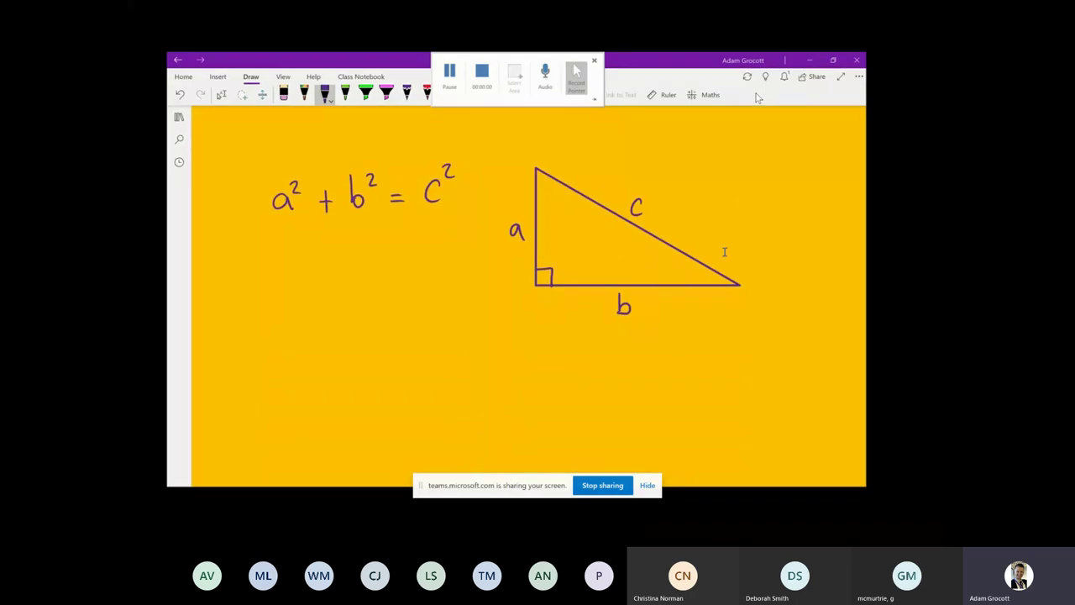
key("alt+Tab")
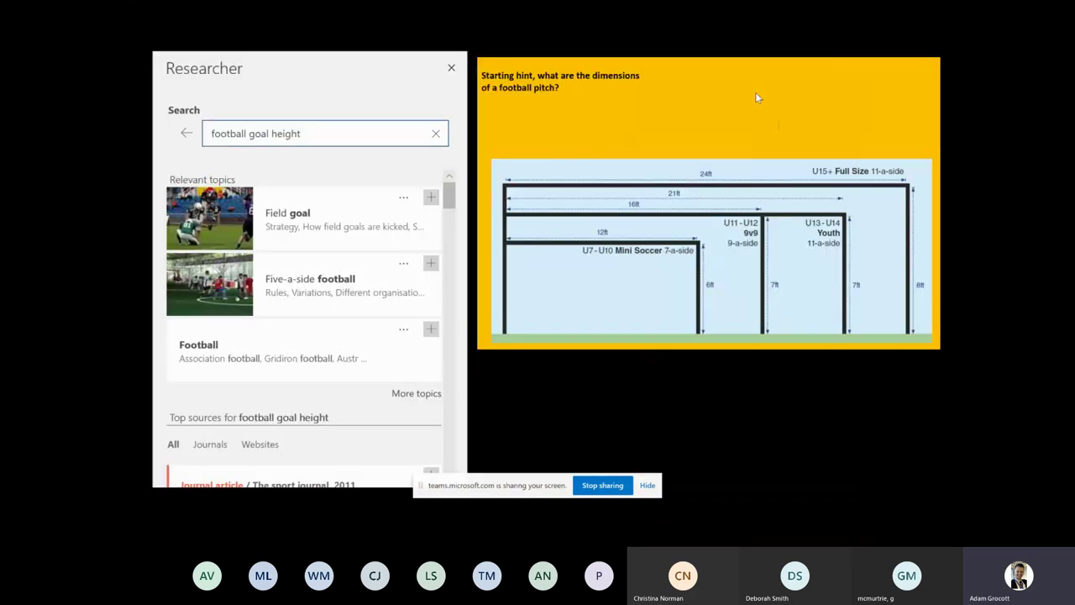
key("alt+Tab")
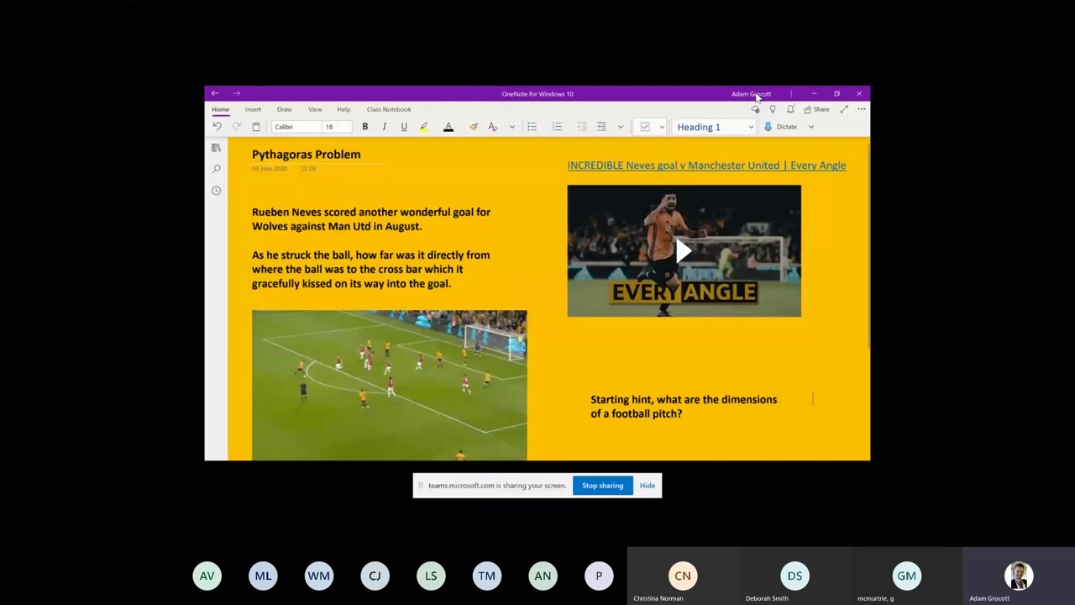
- Advance through the Researcher, ink replay and "Creating Engaging Mathematics" slides to the Microsoft Stream slide with the Square Numbers video
key("alt+Tab")
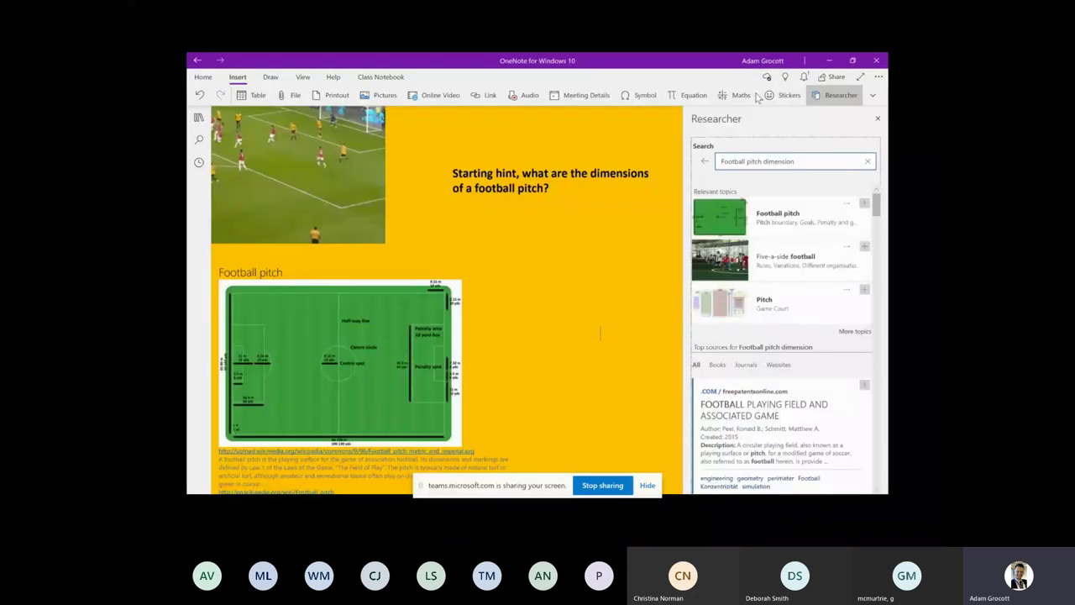
key("alt+Tab")
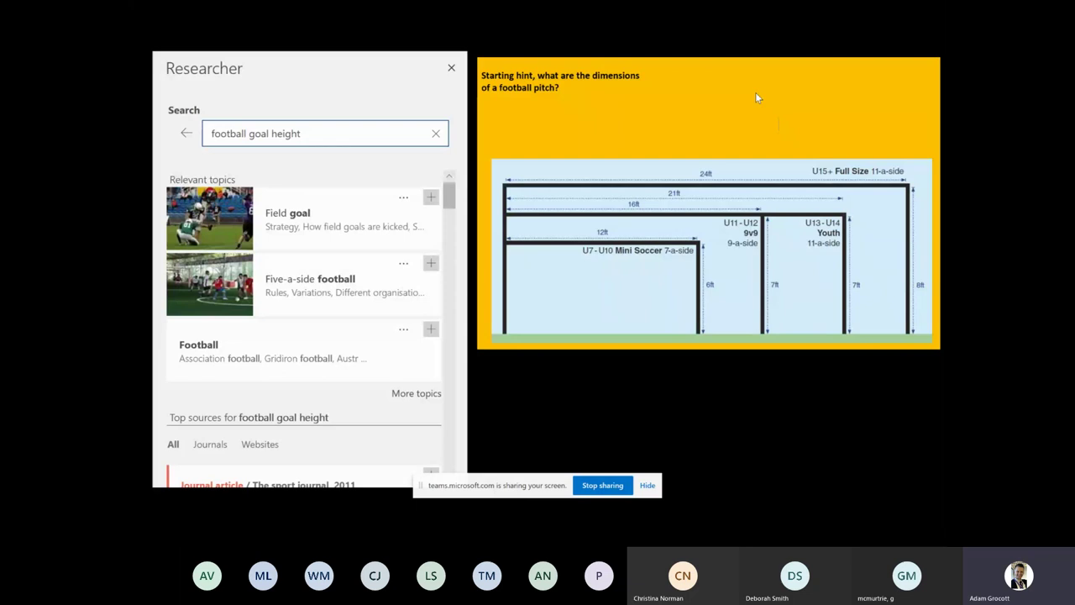
key("alt+Tab")
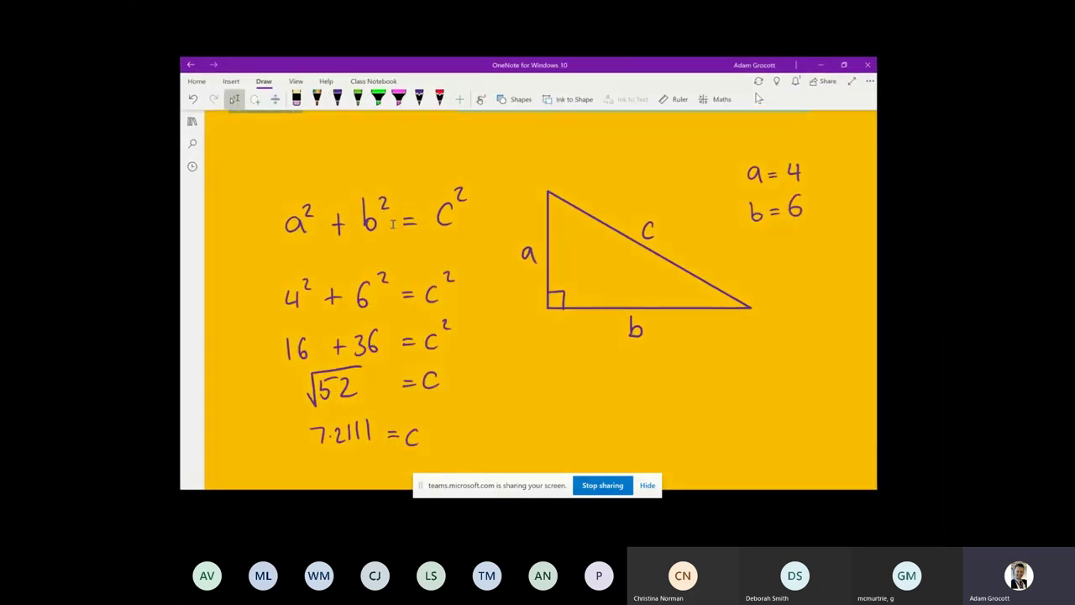
key("alt+Tab")
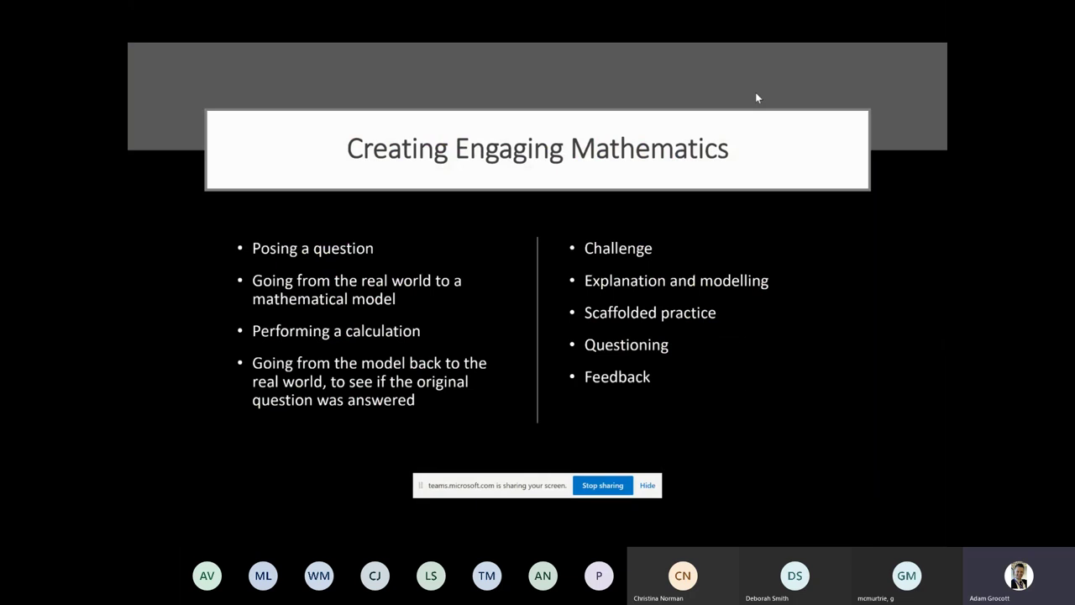
key("alt+Tab")
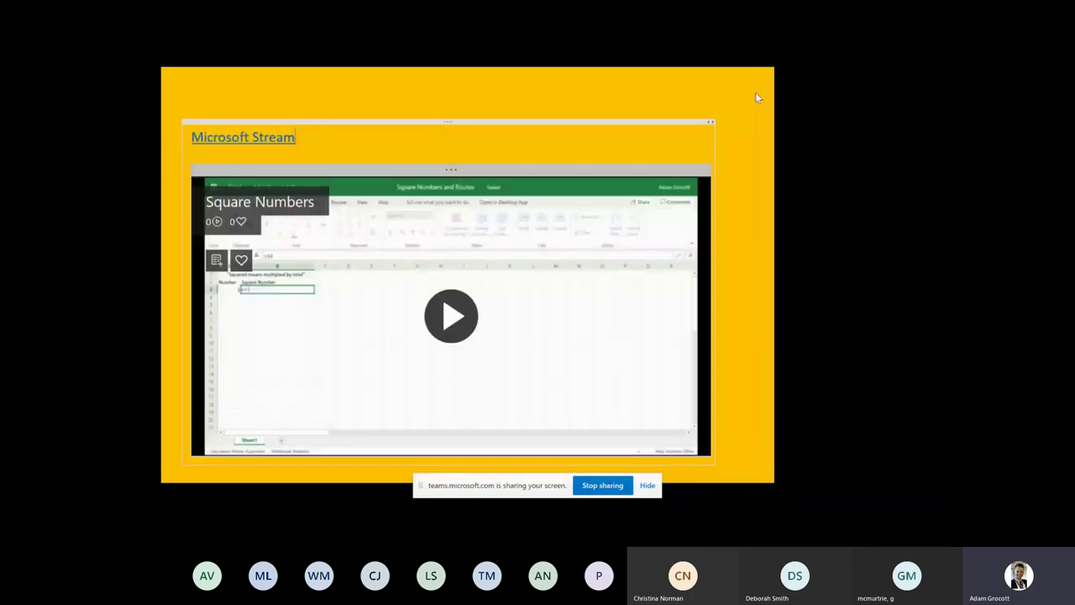
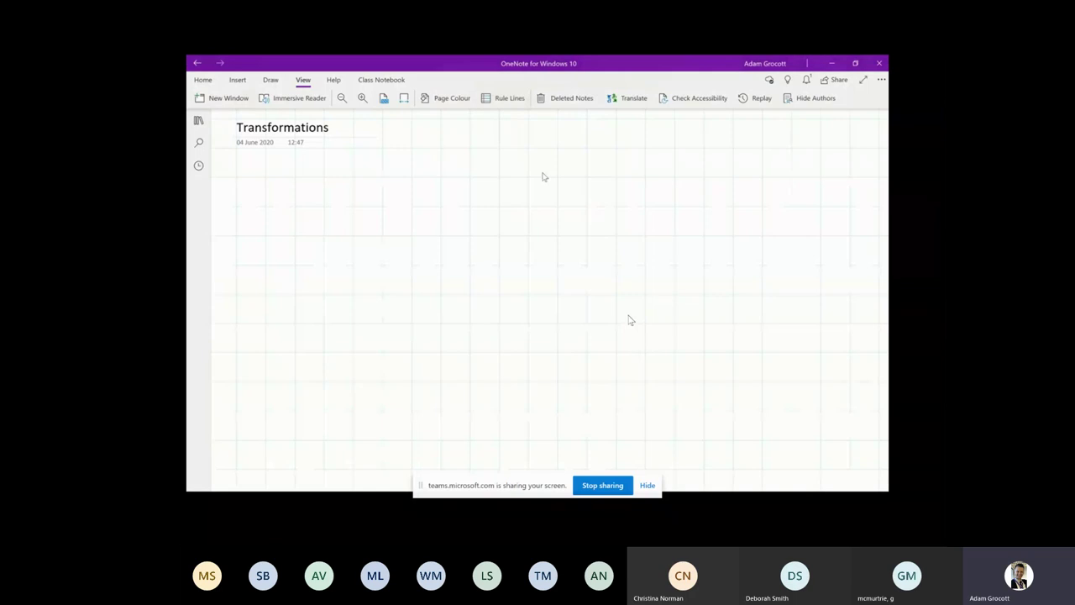
- Draw four-quadrant X-Y axes on the Transformations page, and add a right-angled triangle in the first quadrant with Ink to Shape
left_click(270, 81)
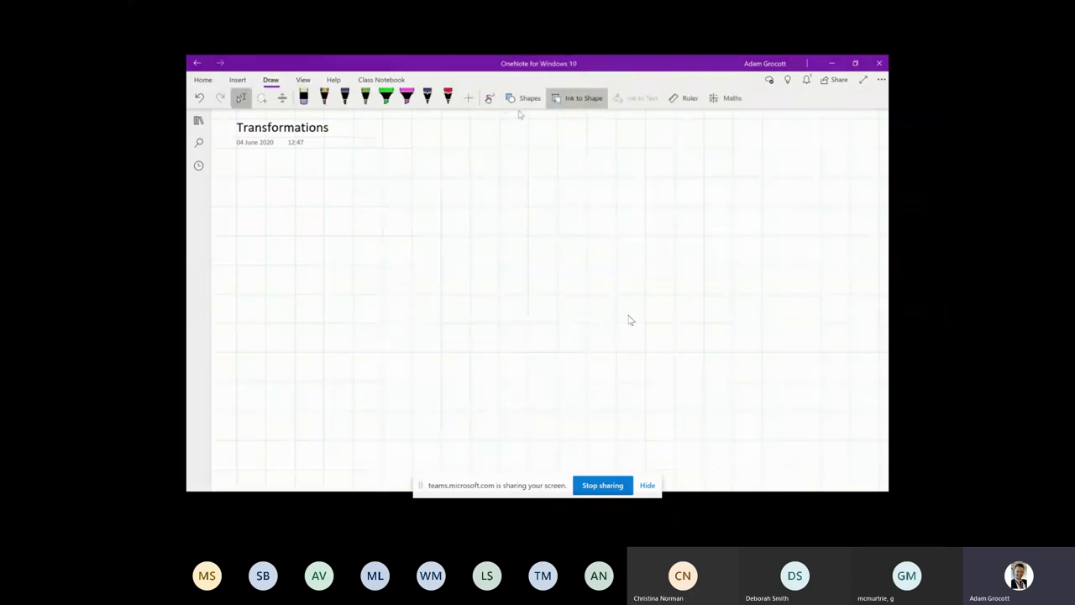
left_click(527, 99)
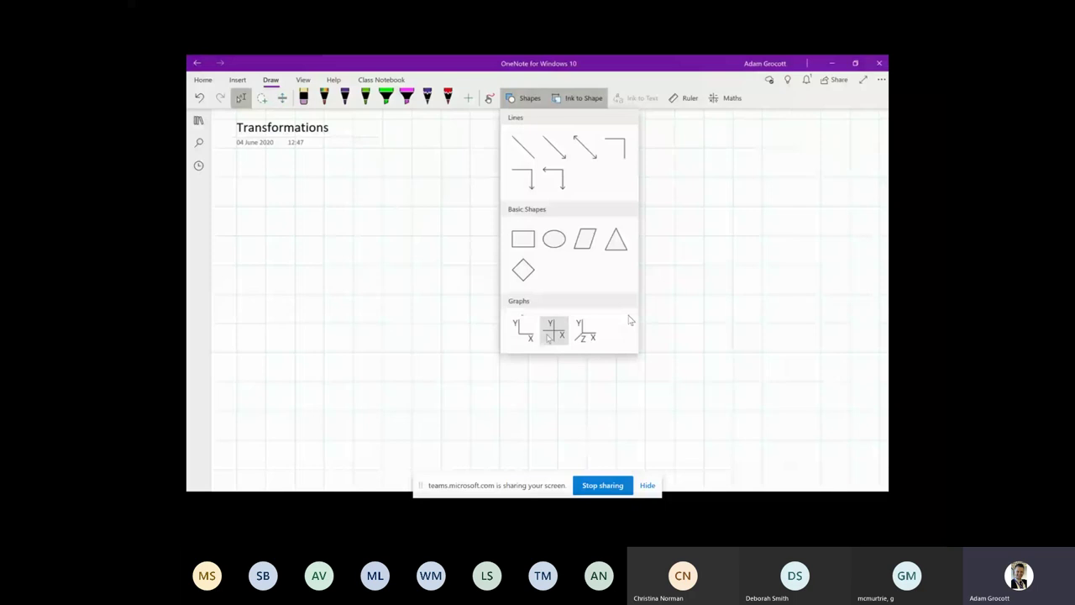
left_click(548, 336)
left_click_drag(528, 120, 734, 296)
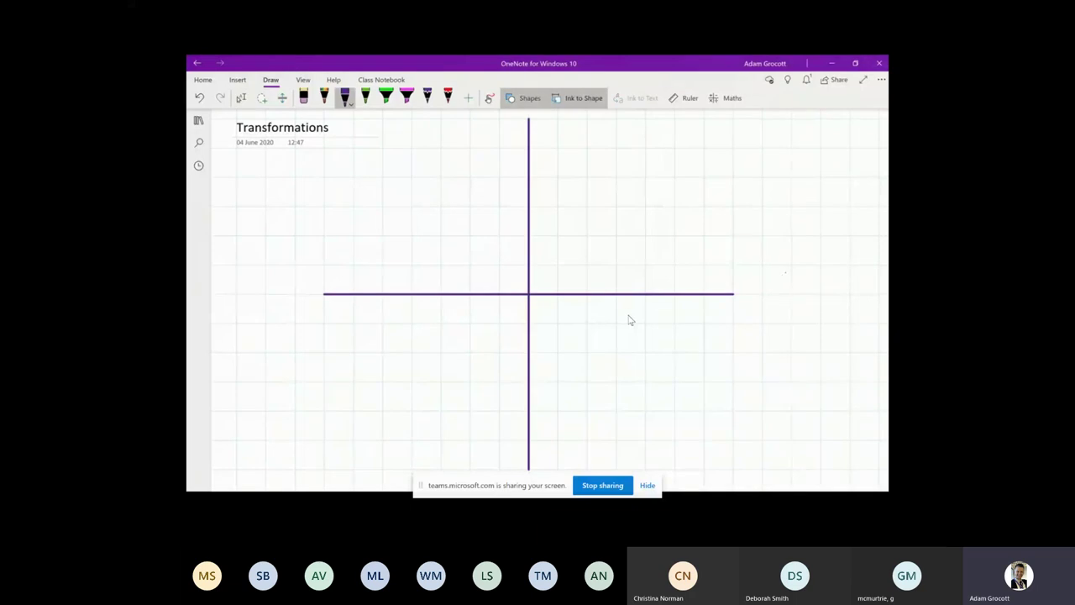
key("Escape")
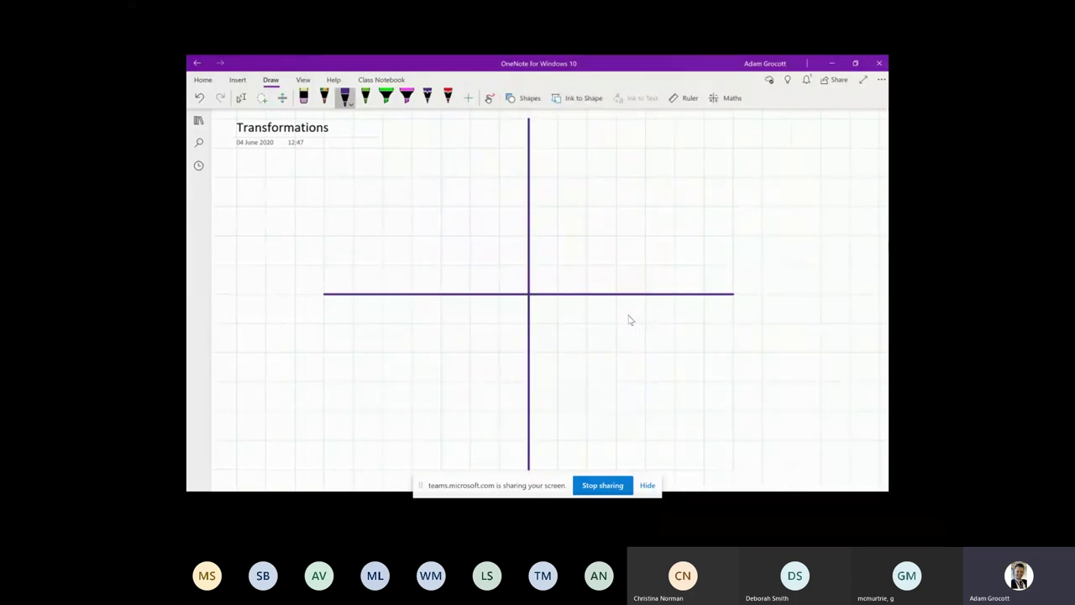
left_click(578, 97)
mouse_move(559, 148)
left_mouse_down()
mouse_move(558, 265)
mouse_move(618, 265)
mouse_move(558, 149)
left_mouse_up()
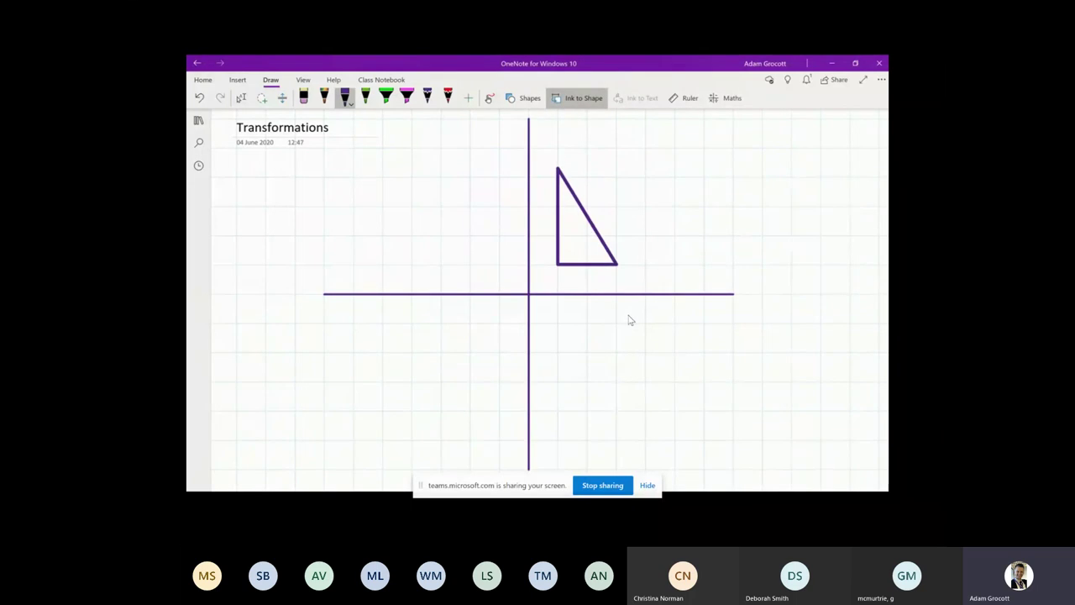
- Pause the Transformations video at the first triangle, and resume it to watch the copied triangles and the Rotate option
mouse_move(360, 444)
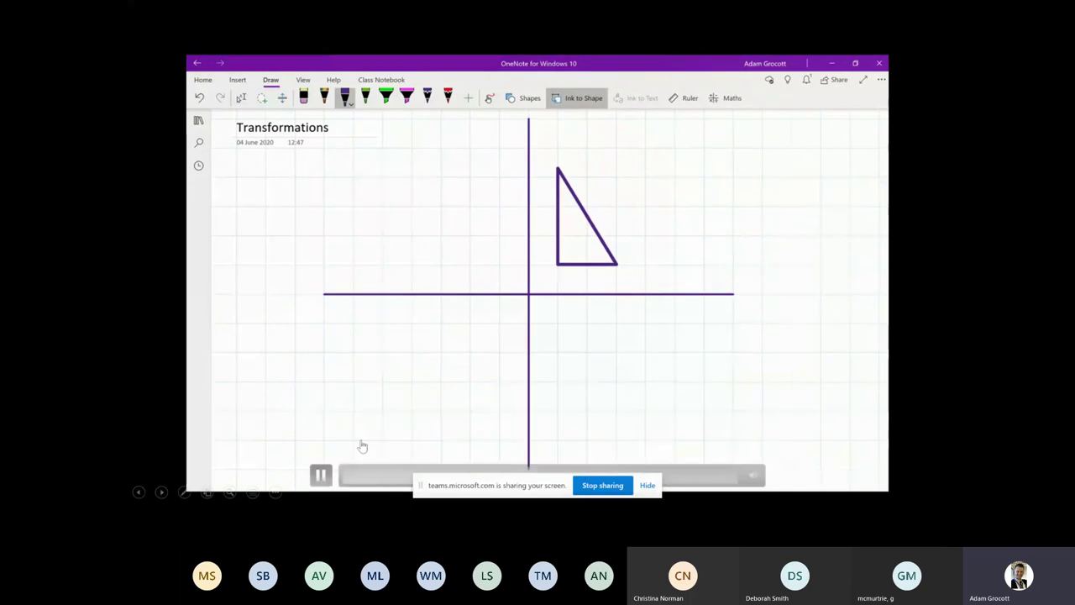
left_click(319, 476)
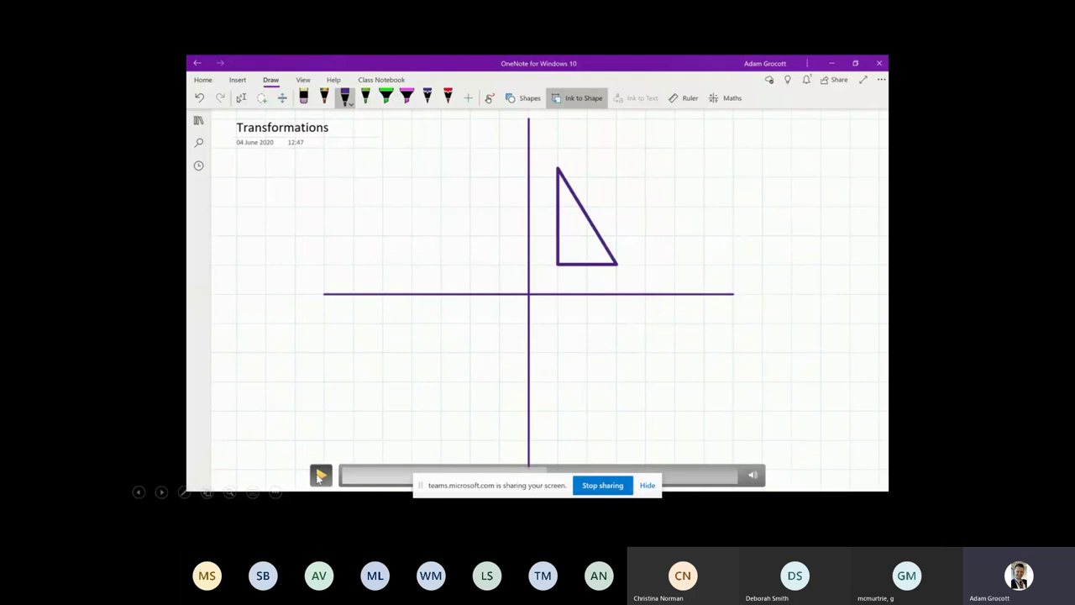
left_click(319, 476)
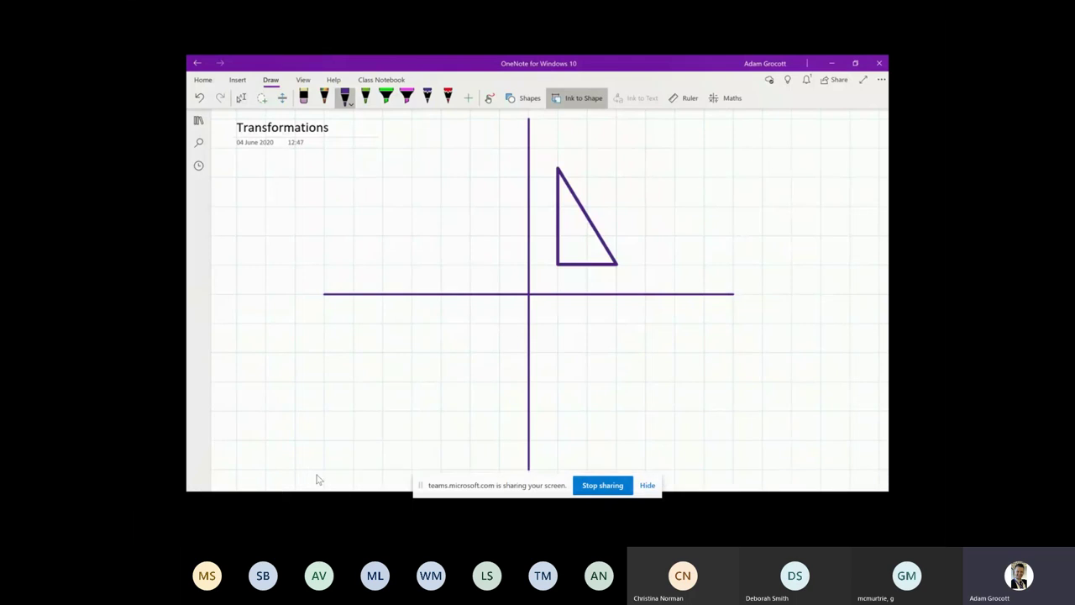
mouse_move(420, 446)
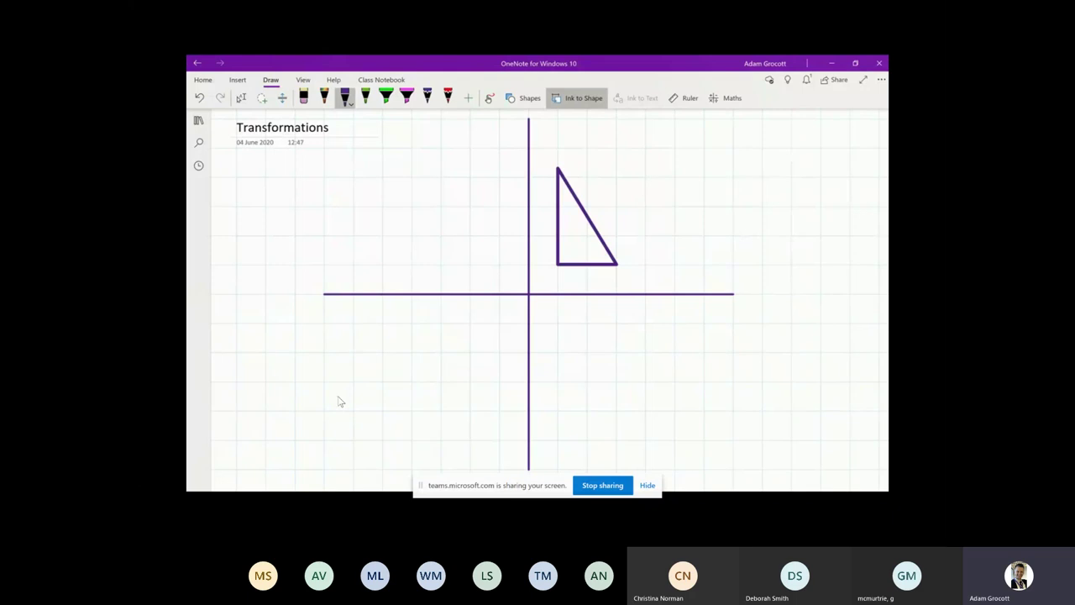
mouse_move(320, 475)
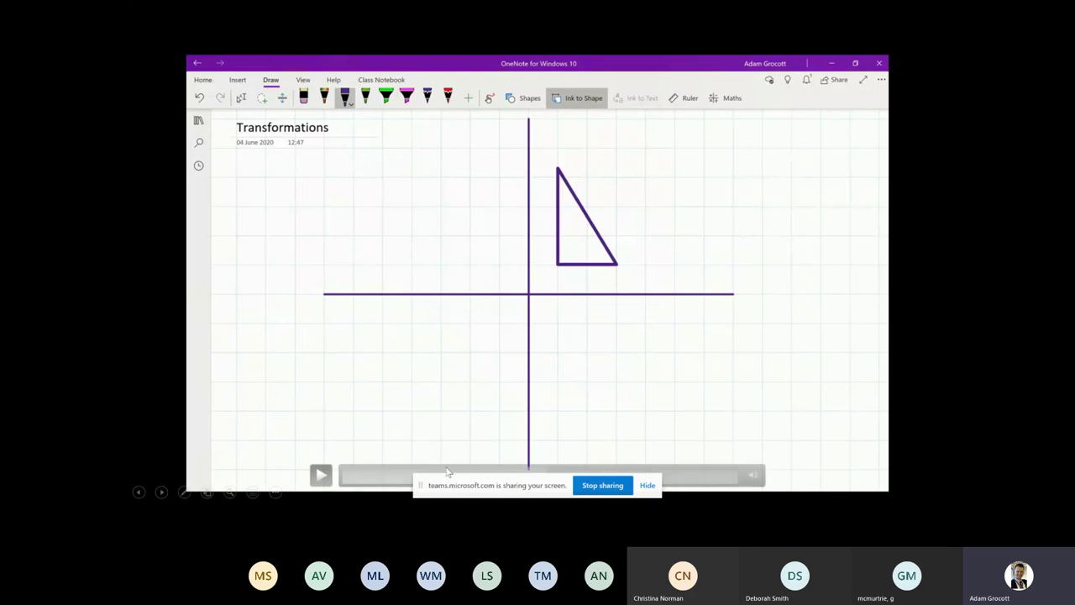
left_click(320, 476)
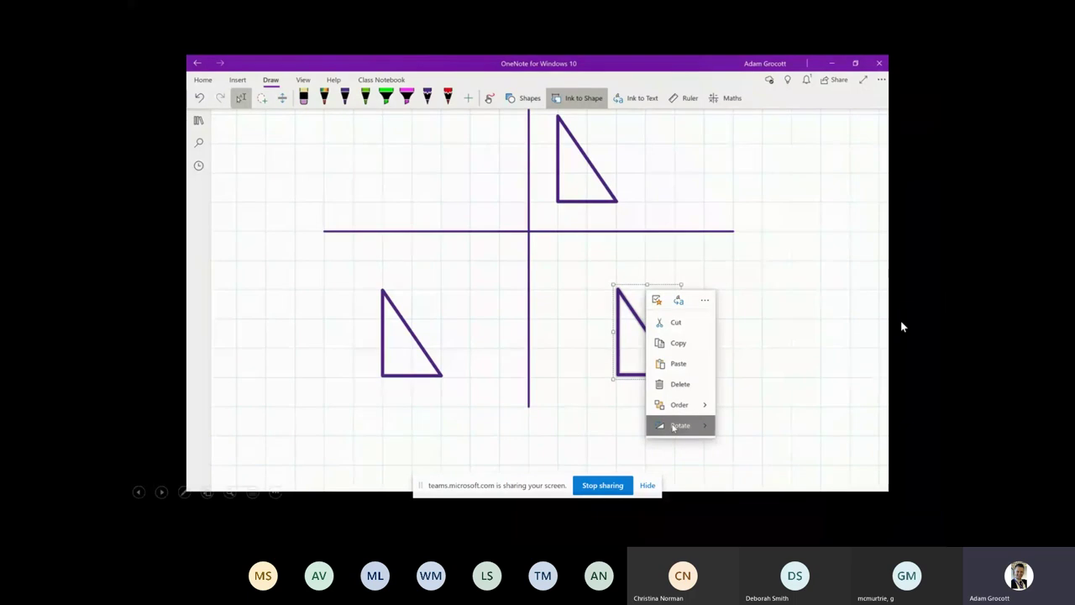
mouse_move(735, 429)
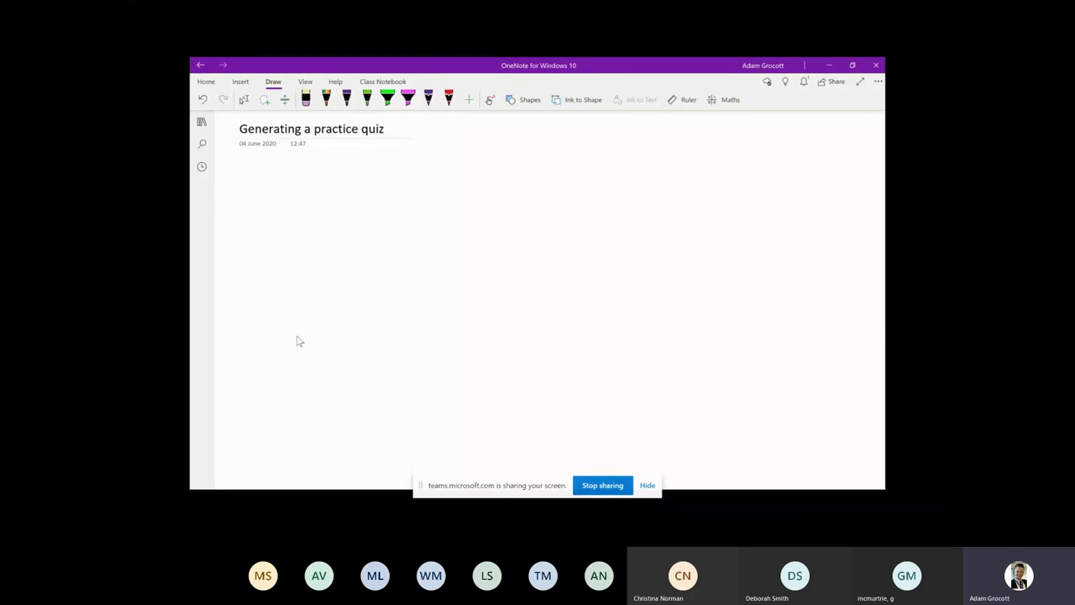
- Handwrite the equation 3x + 5 = 17 in purple ink on the "Generating a practice quiz" page
left_click(347, 99)
mouse_move(369, 188)
left_mouse_down()
mouse_move(369, 224)
mouse_move(424, 204)
mouse_move(424, 223)
left_mouse_up()
left_click_drag(444, 198, 444, 222)
mouse_move(436, 210)
left_mouse_down()
mouse_move(469, 220)
mouse_move(485, 194)
mouse_move(510, 205)
left_mouse_up()
left_click_drag(496, 213, 525, 216)
mouse_move(530, 194)
left_mouse_down()
mouse_move(551, 192)
mouse_move(545, 220)
left_mouse_up()
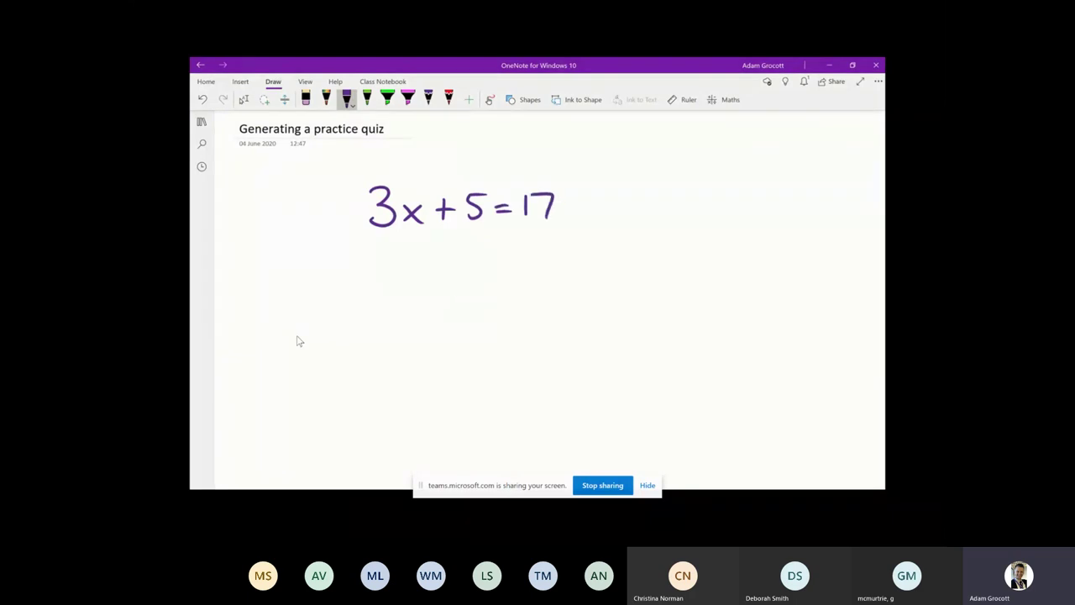
- Lasso the handwritten equation and open it in the Maths assistant
left_click(263, 99)
mouse_move(563, 175)
left_mouse_down()
mouse_move(420, 168)
mouse_move(541, 239)
mouse_move(550, 174)
left_mouse_up()
left_click(730, 99)
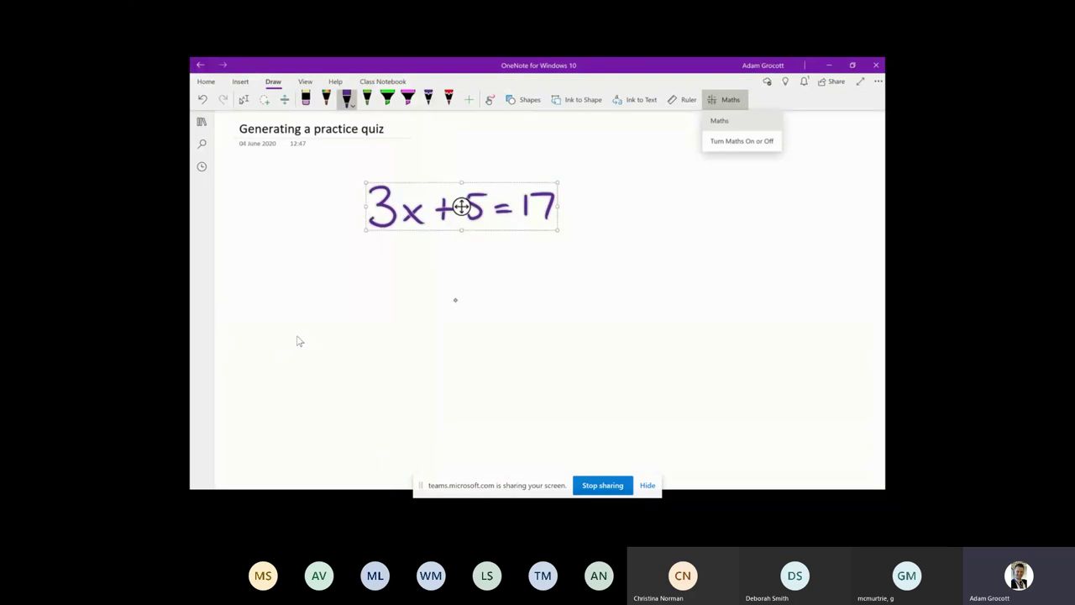
left_click(739, 120)
- Pause and resume the practice quiz video to examine the Solve for x result and the linear equation steps
mouse_move(211, 403)
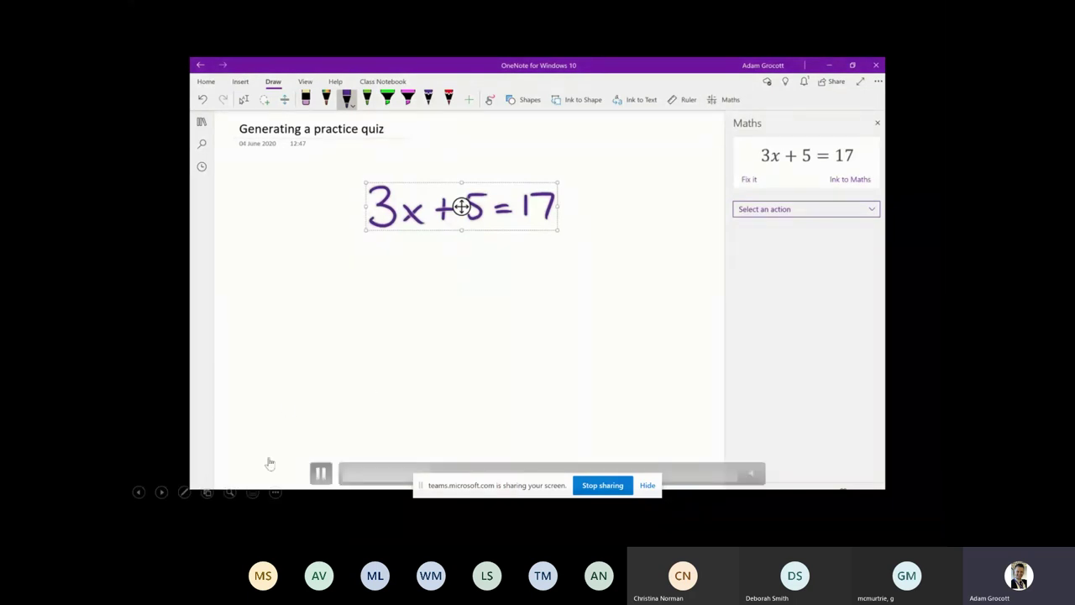
left_click(319, 473)
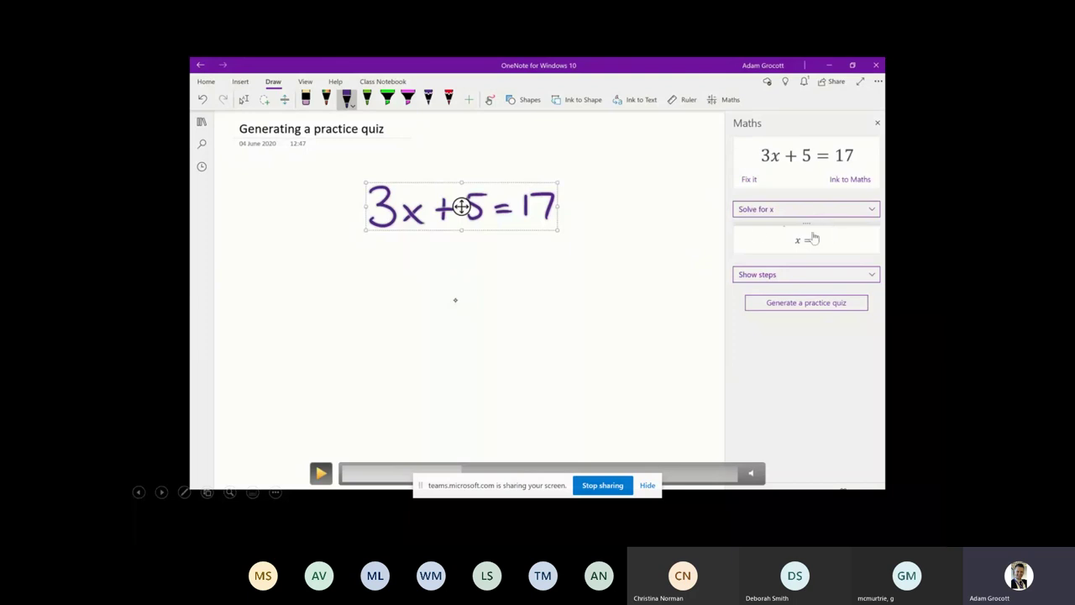
left_click(321, 473)
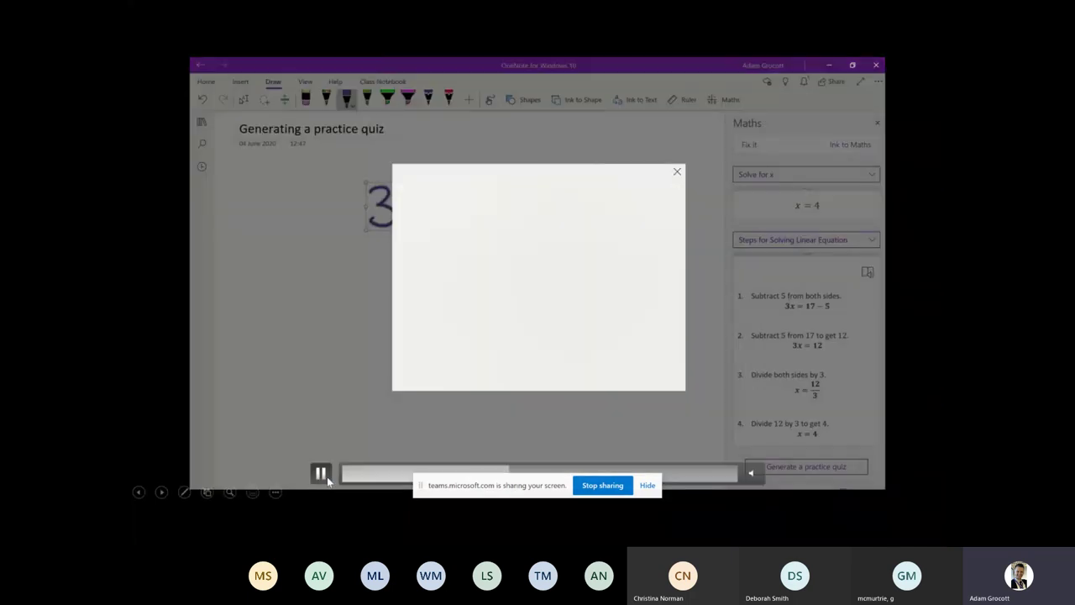
left_click(321, 473)
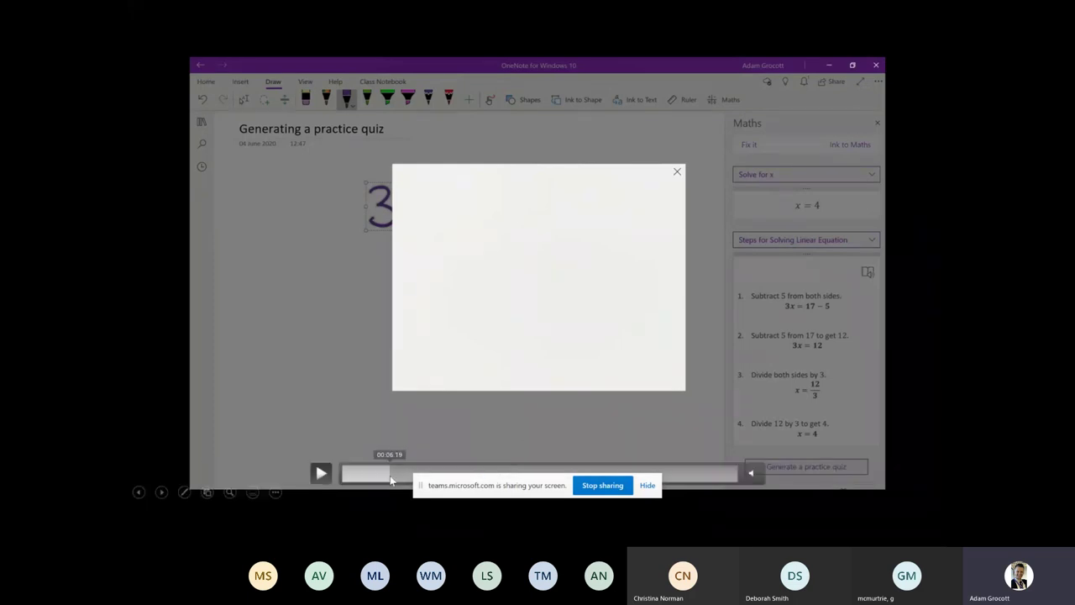
- Rewind the practice quiz video to the handwritten equation, and replay it with a pause at the steps for solving the linear equation
left_click(391, 475)
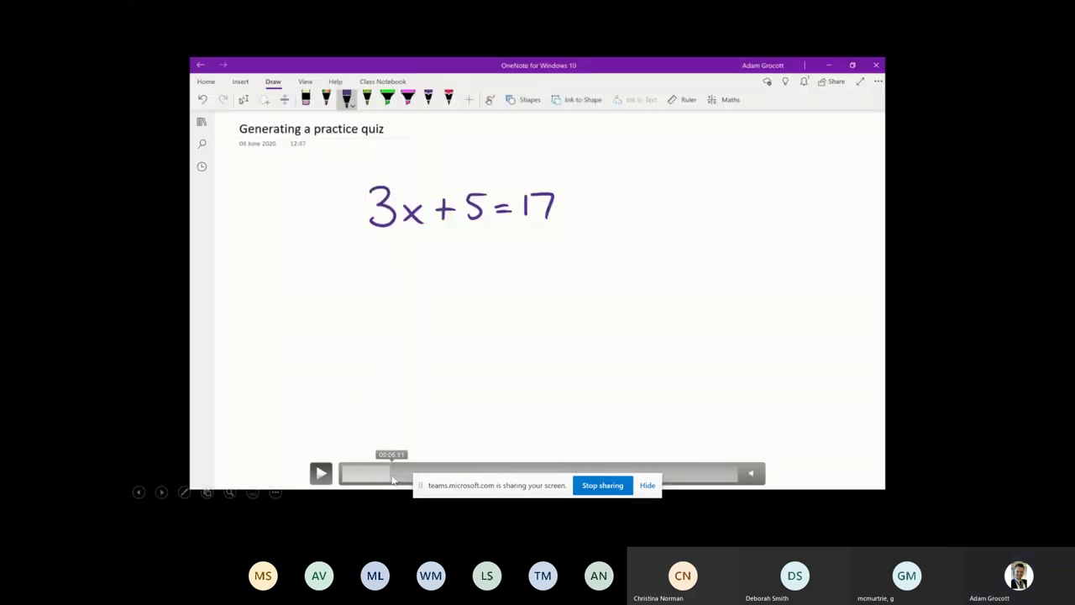
left_click(322, 473)
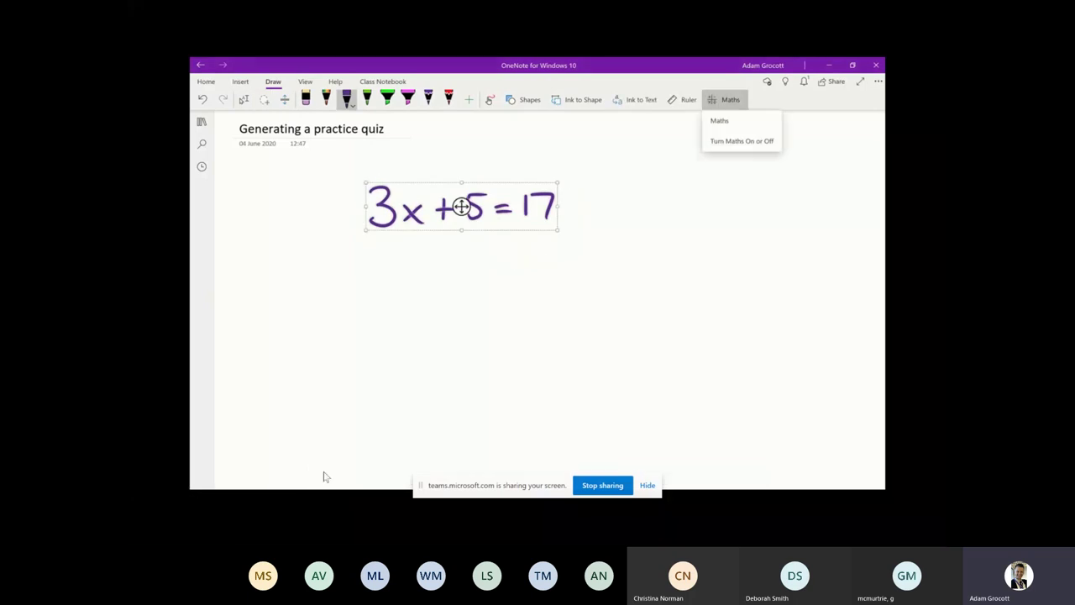
mouse_move(294, 460)
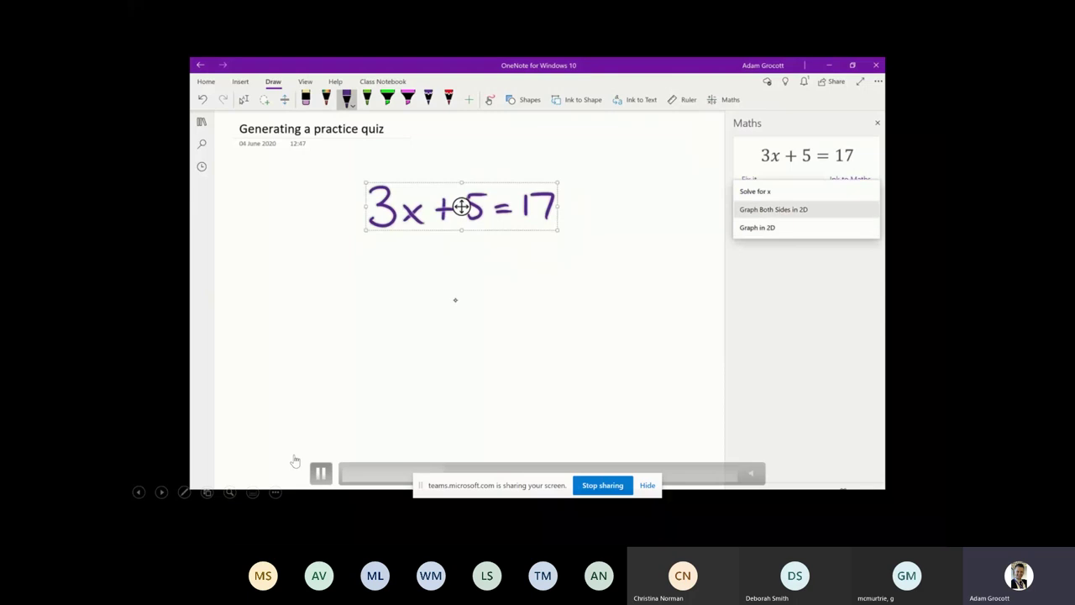
mouse_move(322, 439)
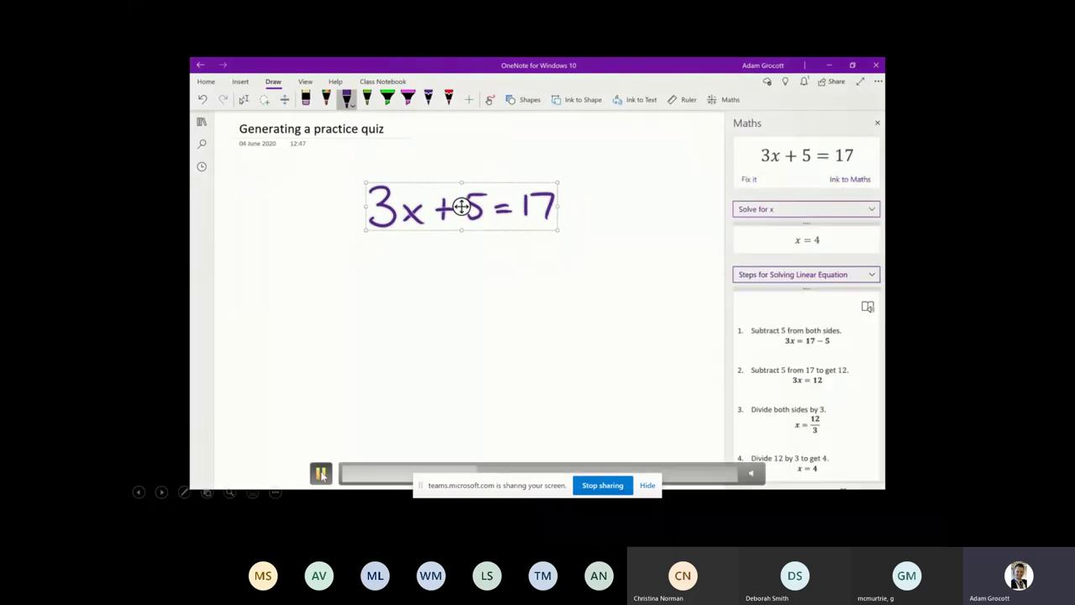
left_click(321, 473)
mouse_move(320, 473)
mouse_move(344, 410)
left_click(317, 475)
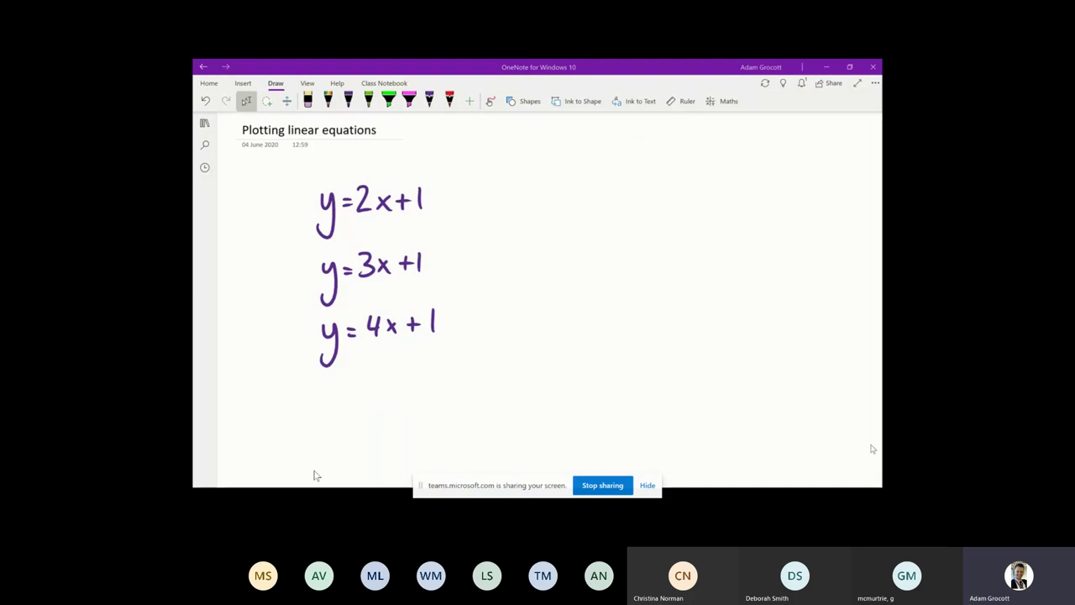
- Point out the three equations on the "Plotting linear equations" page, and play the video of graphing them in 2D
mouse_move(444, 326)
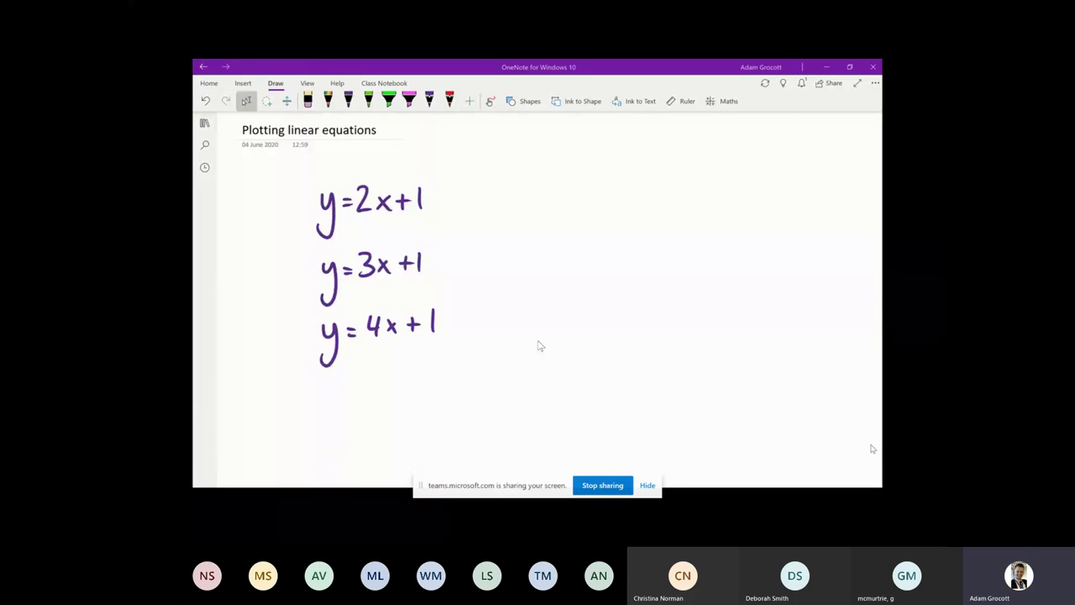
mouse_move(602, 266)
mouse_move(320, 295)
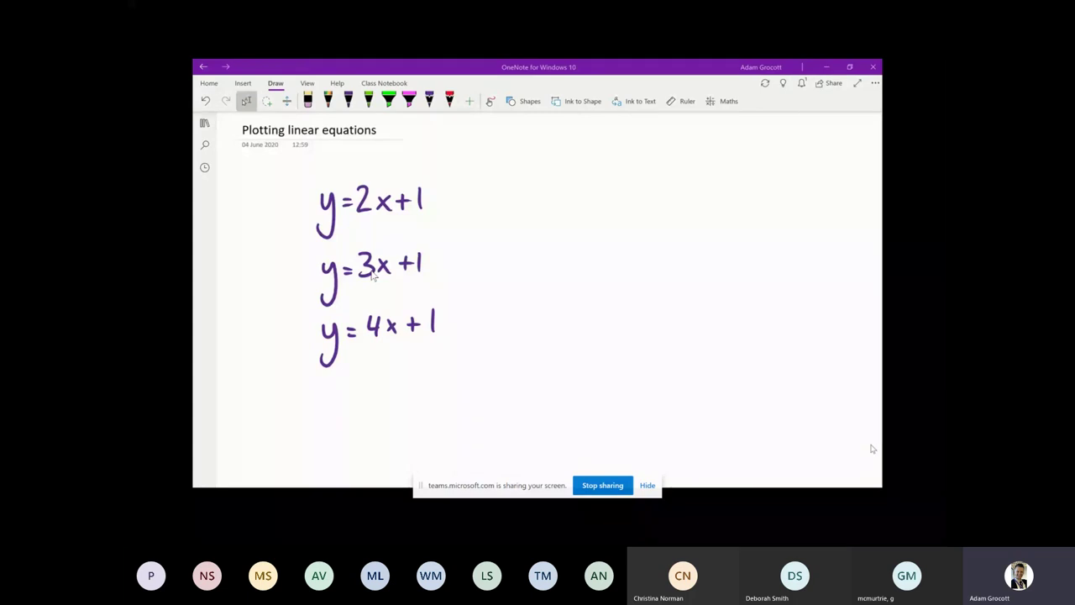
mouse_move(372, 277)
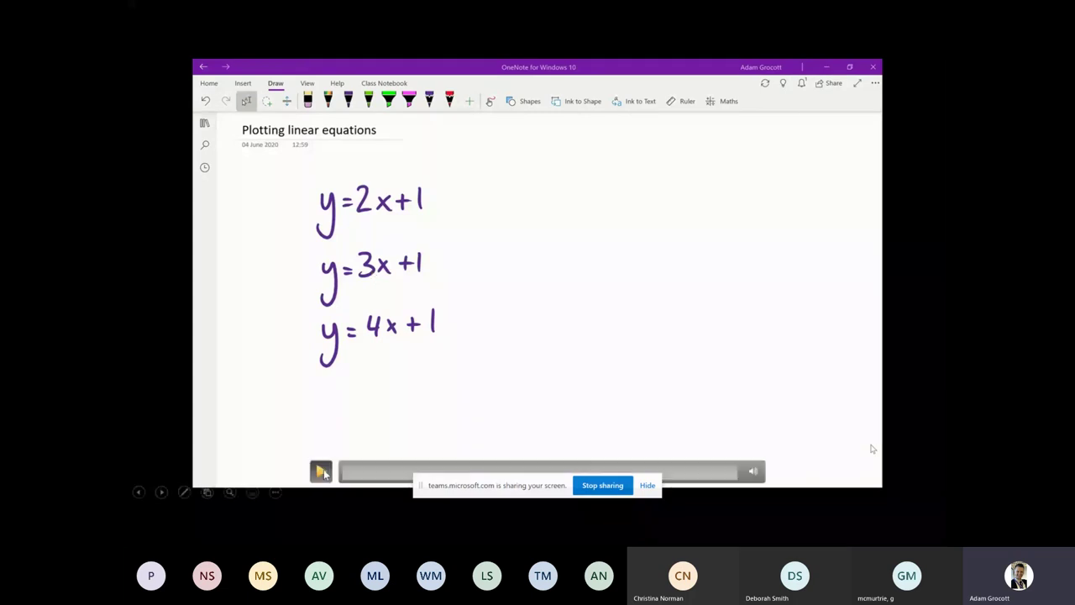
left_click(321, 471)
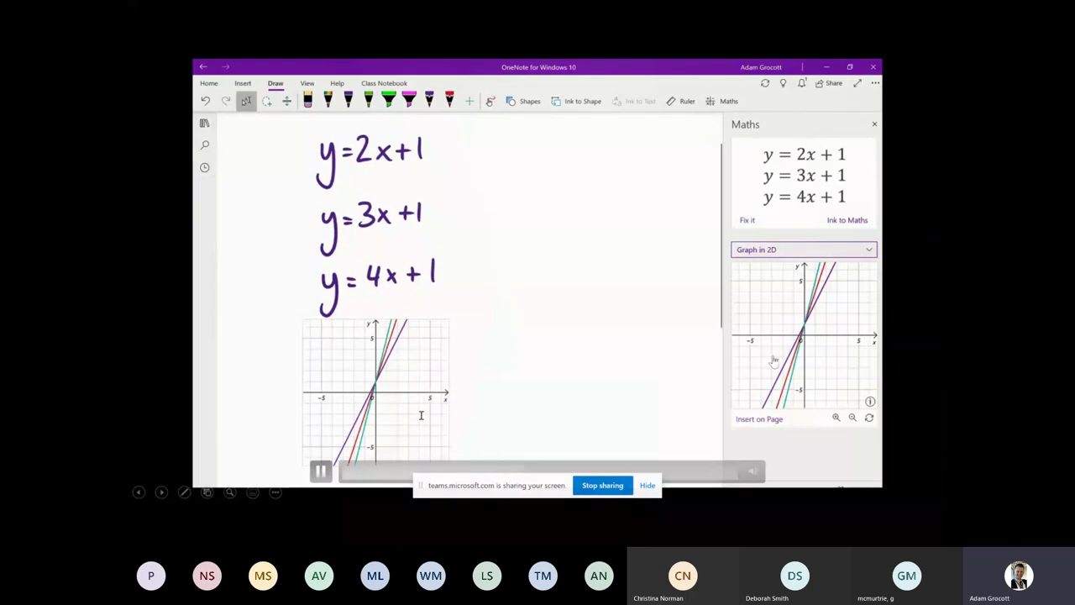
- Move and enlarge the inserted graph beside the three equations, and draw a purple arrow from each equation to its line
left_click_drag(421, 414, 581, 223)
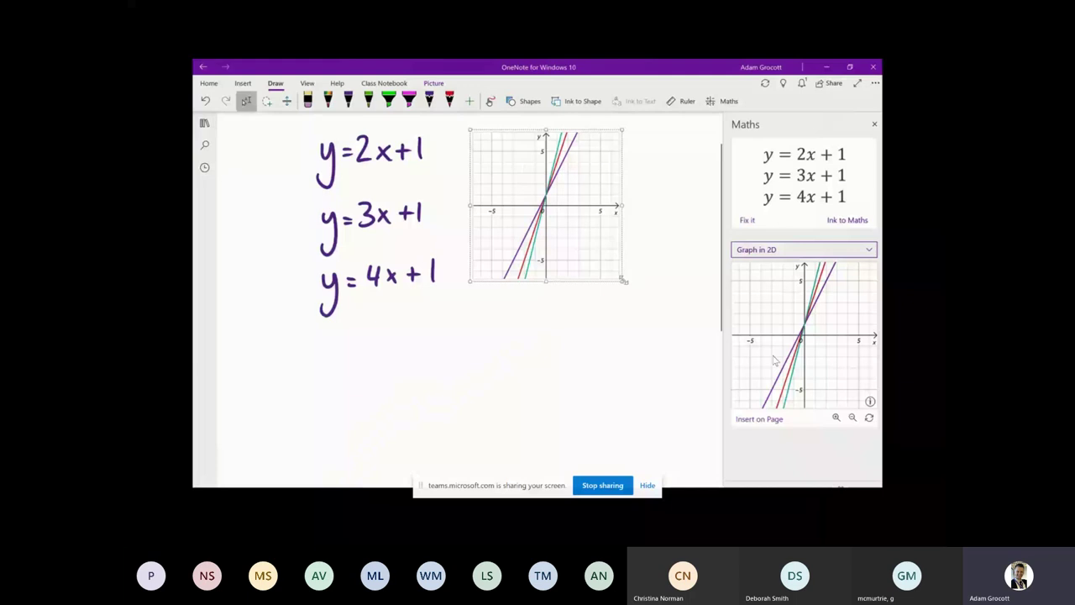
left_click_drag(623, 280, 708, 370)
left_click(348, 100)
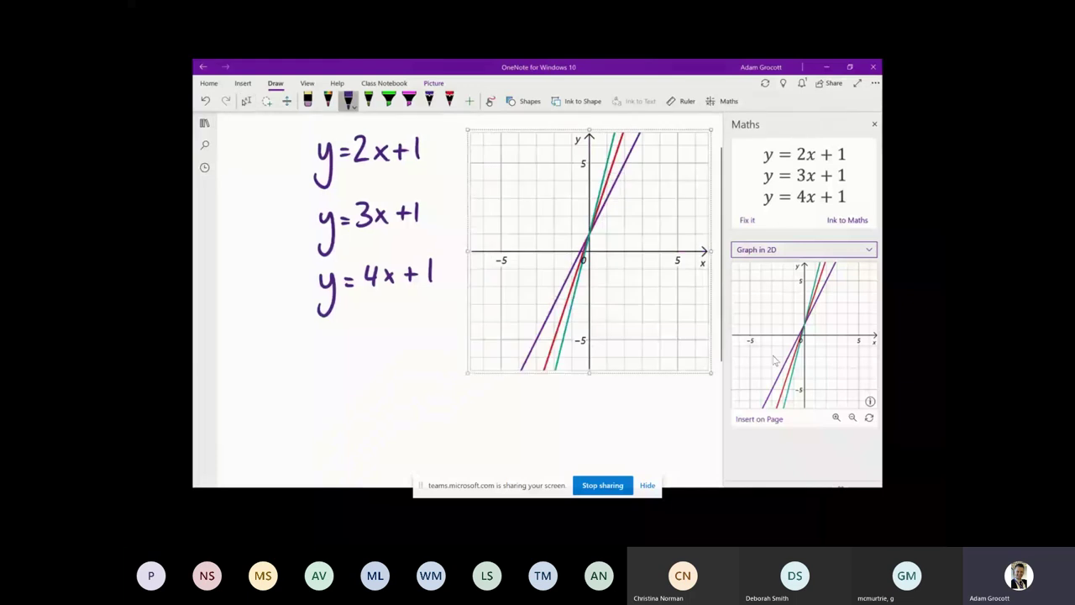
mouse_move(430, 149)
left_mouse_down()
mouse_move(575, 147)
mouse_move(619, 161)
left_mouse_up()
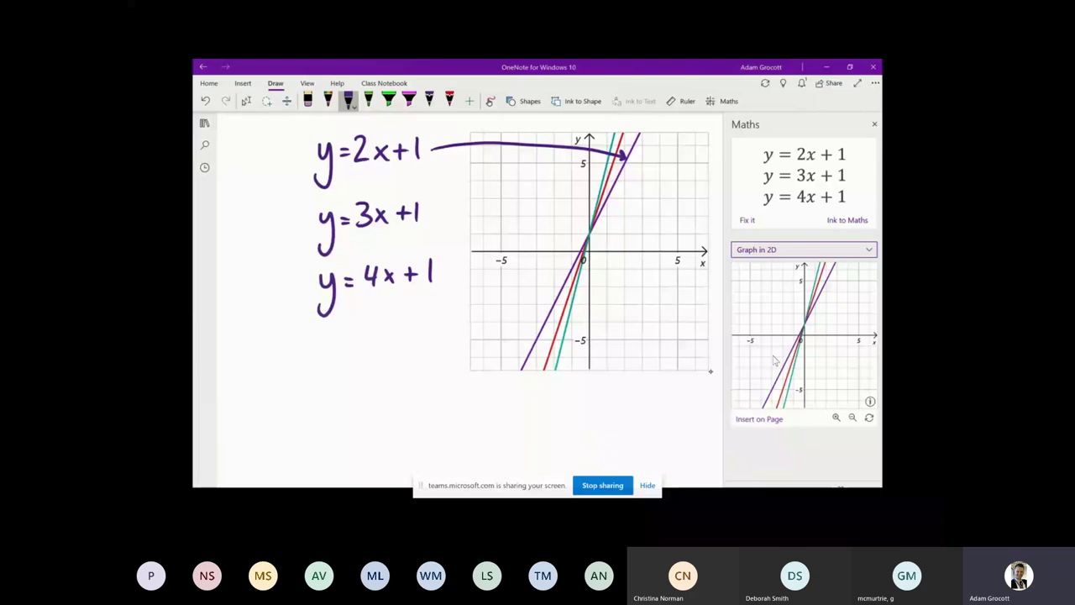
left_click_drag(428, 213, 606, 181)
left_click_drag(444, 274, 571, 316)
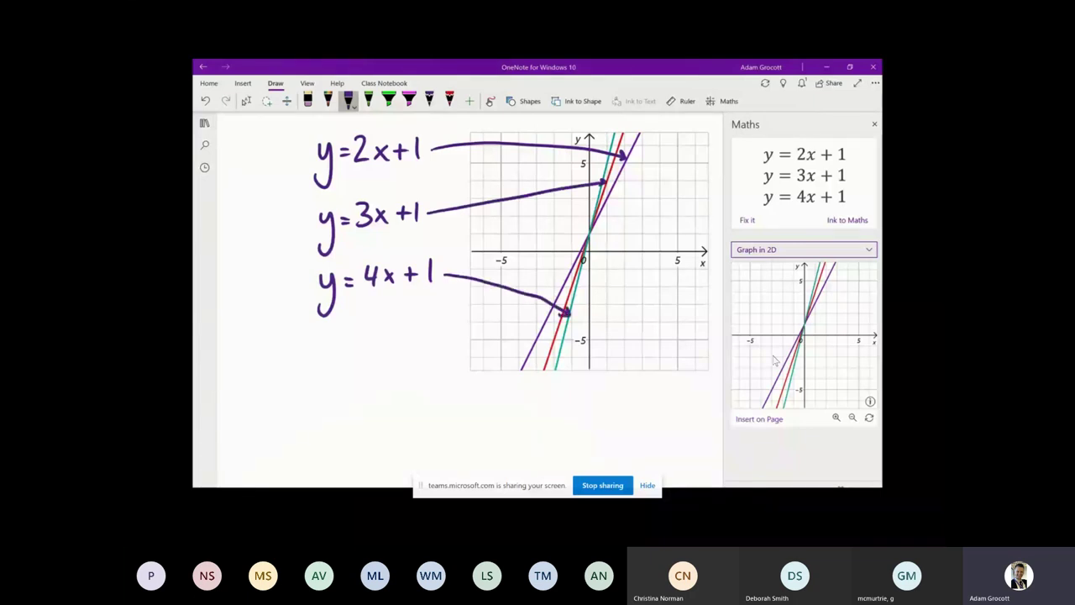
left_click(246, 101)
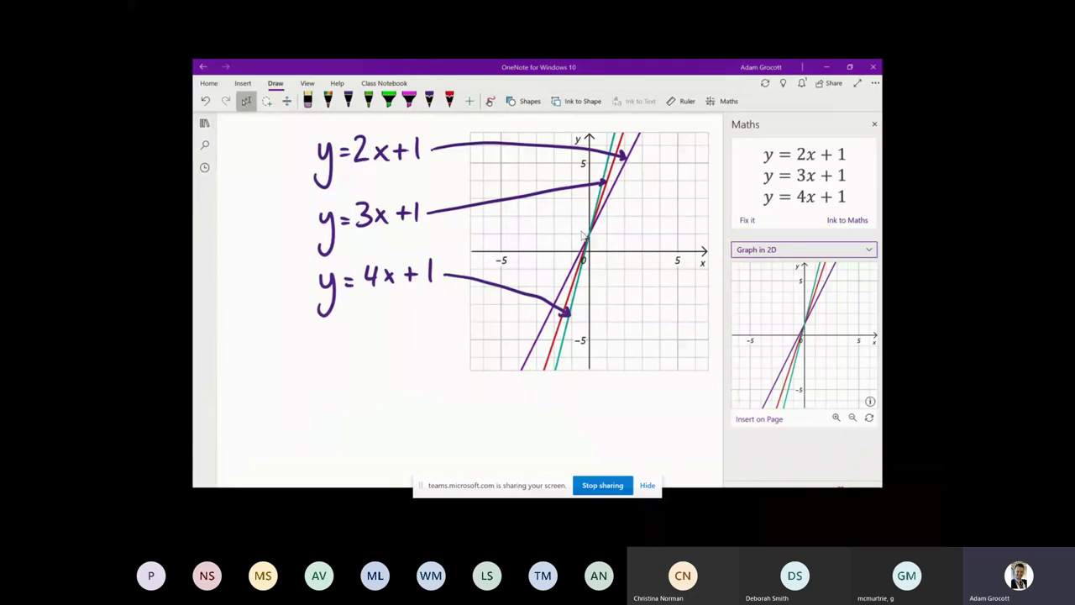
- Advance past the plotting demonstration and the closing "Thank you" slide to the end of the slide show
mouse_move(672, 180)
mouse_move(646, 233)
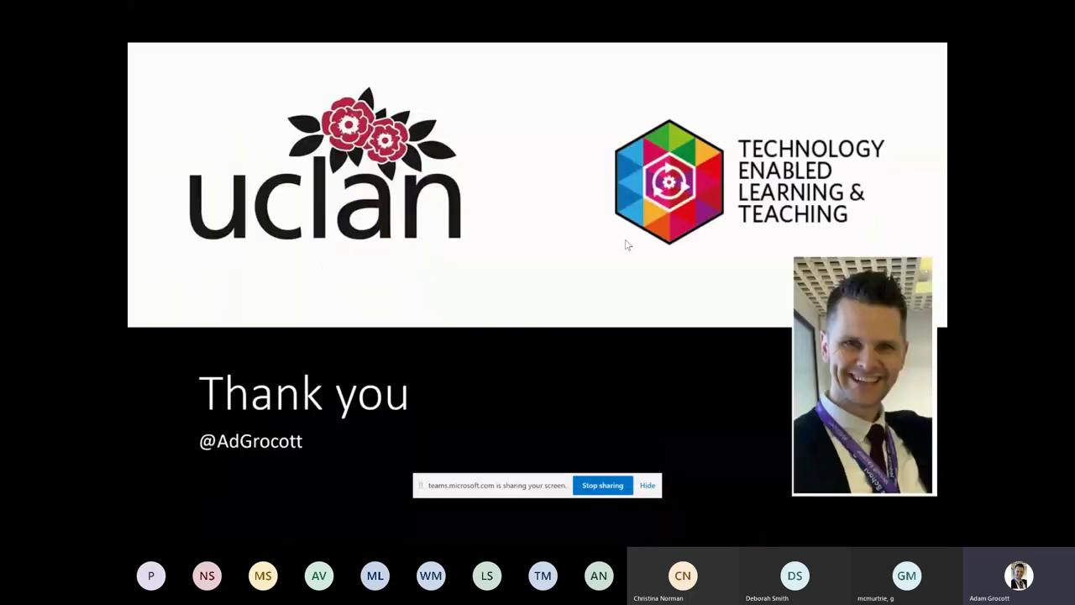
left_click(626, 245)
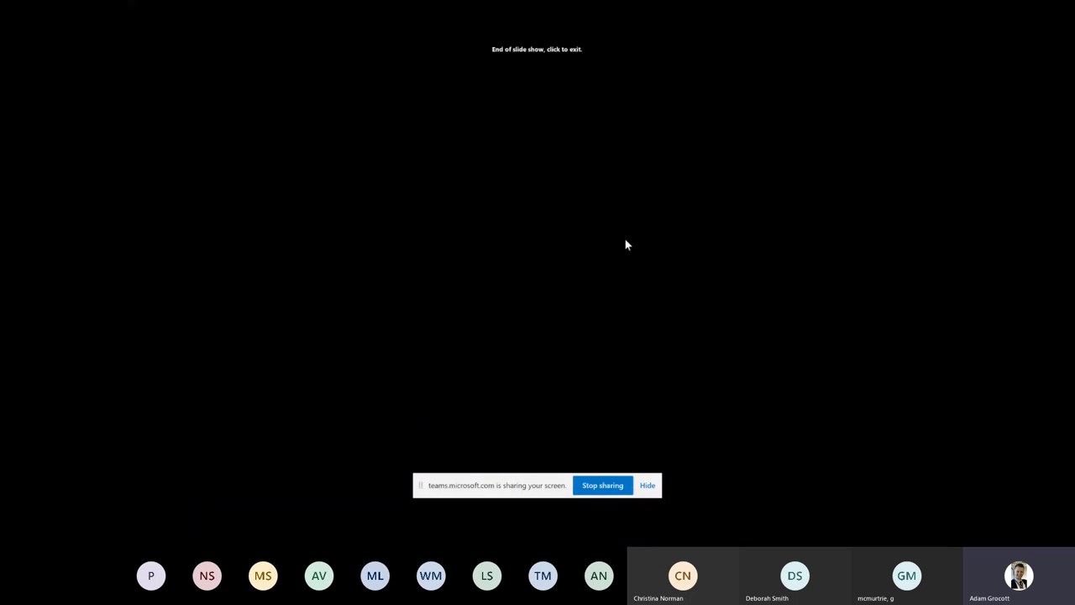
- Exit the finished slide show and switch to the Teams meeting window to read the questions in the meeting chat
left_click(625, 244)
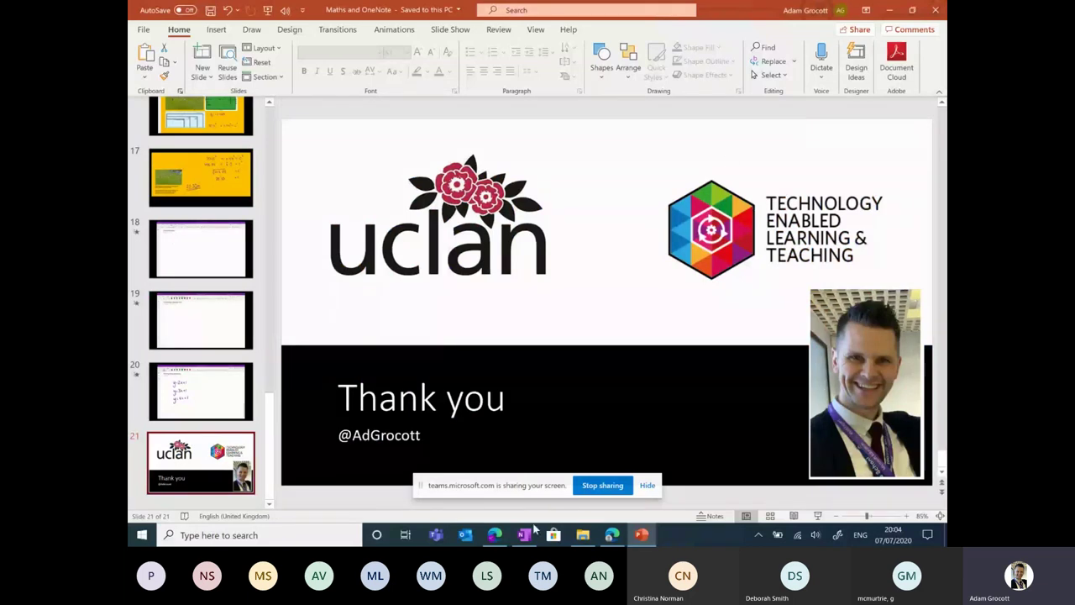
mouse_move(495, 537)
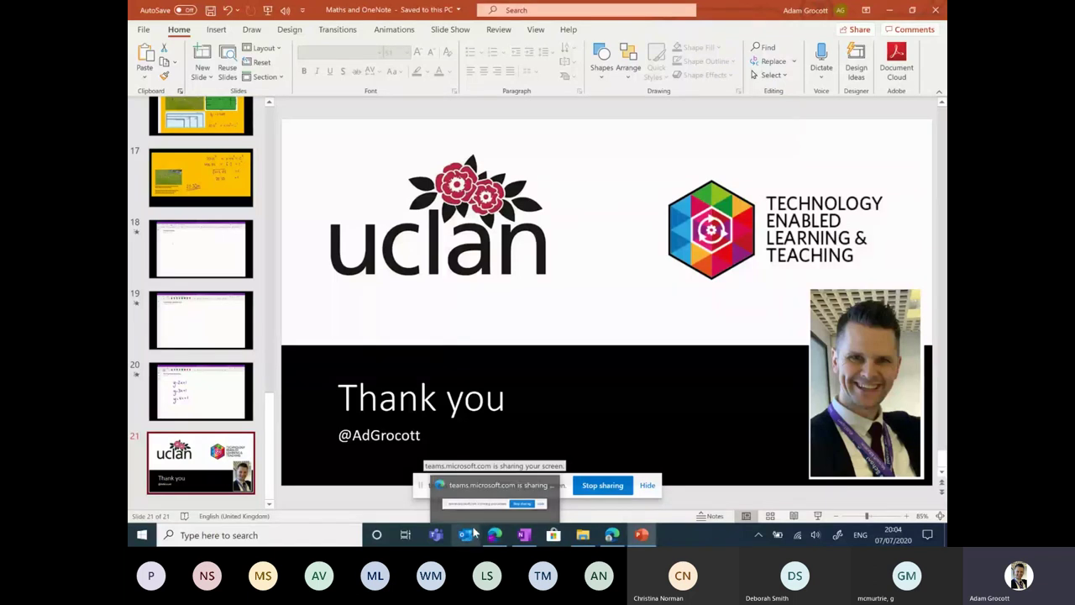
mouse_move(592, 543)
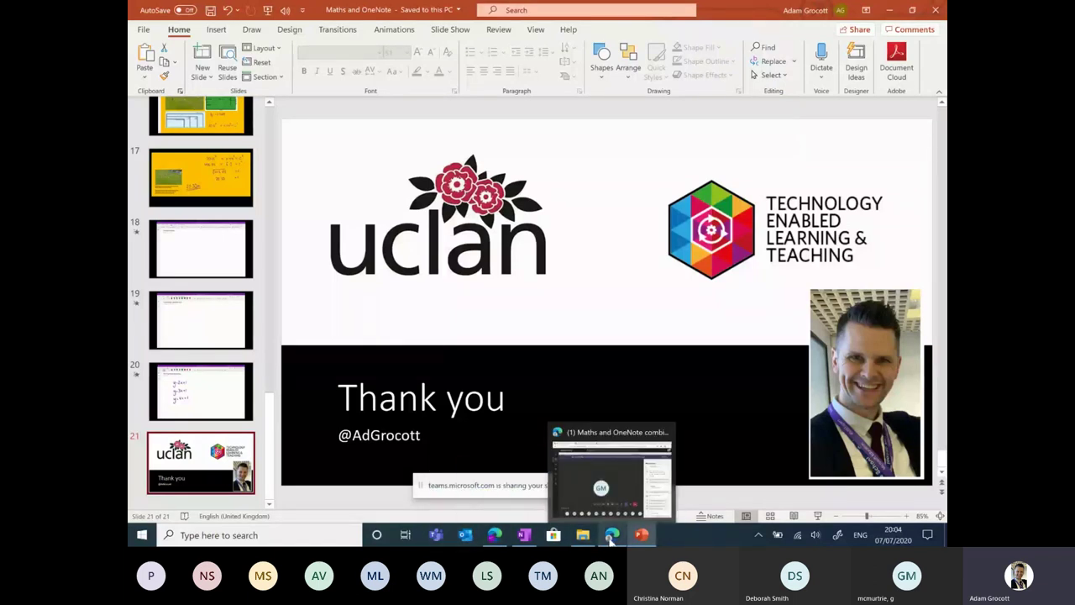
left_click(611, 537)
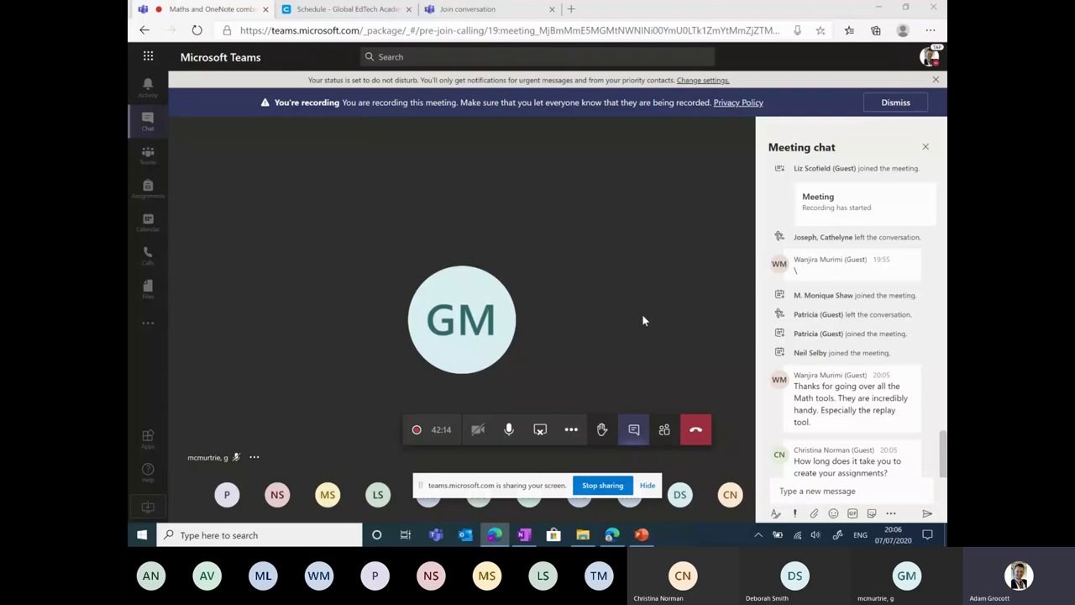
- Switch to the OneNote page on the area of a circle, hide the screen-sharing notice and select the whole pizza question
left_click(528, 535)
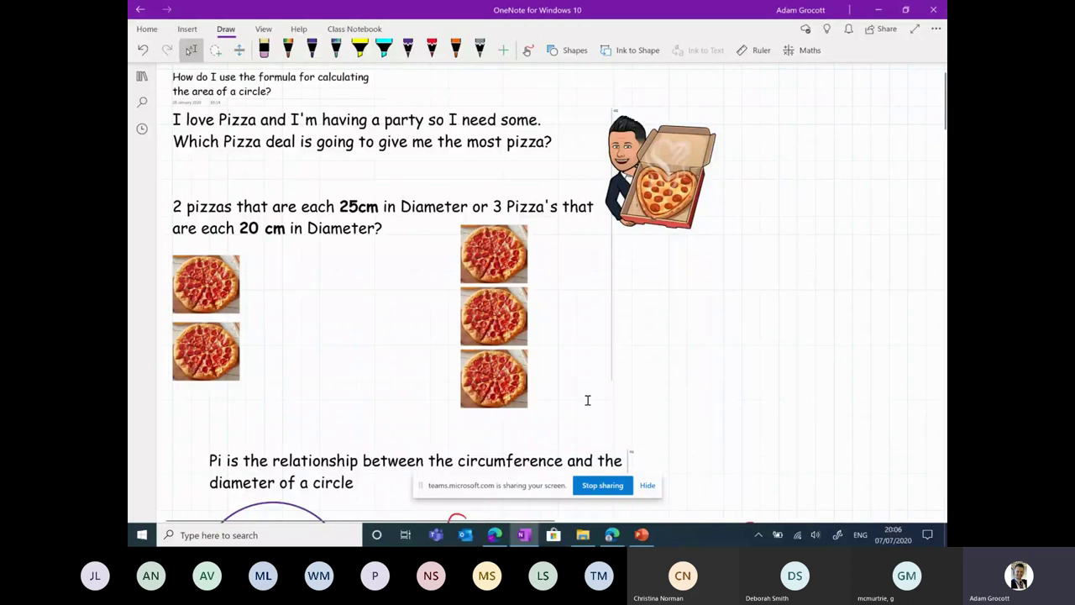
left_click(648, 485)
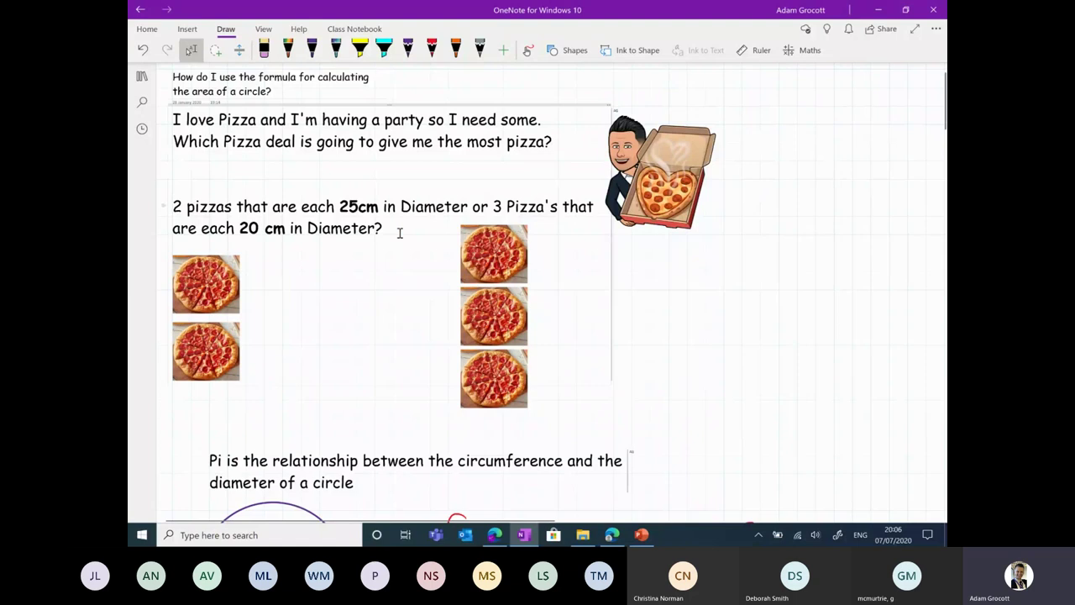
left_click_drag(399, 232, 176, 120)
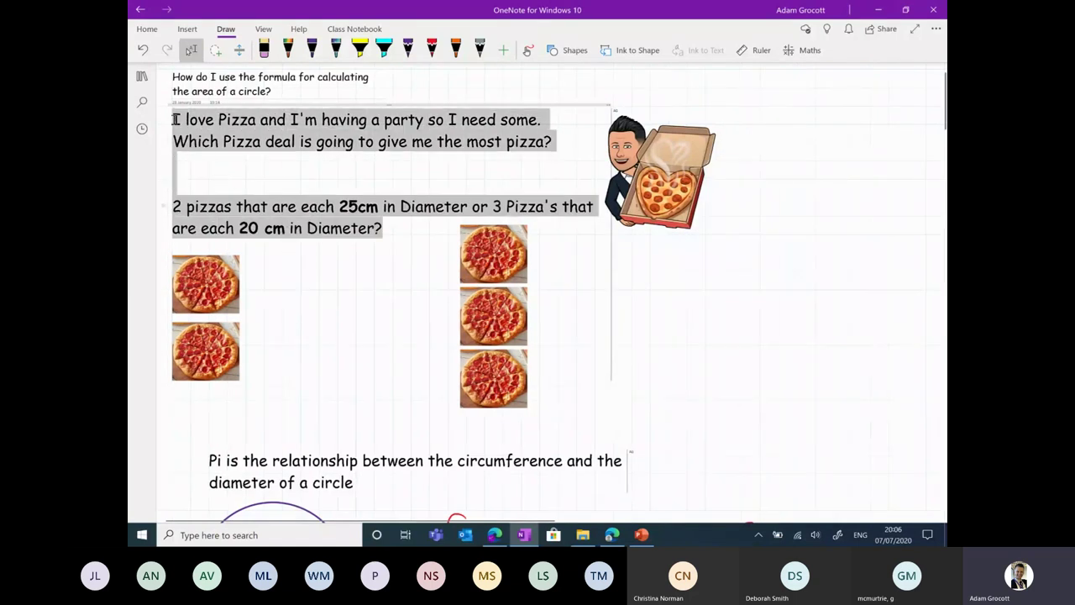
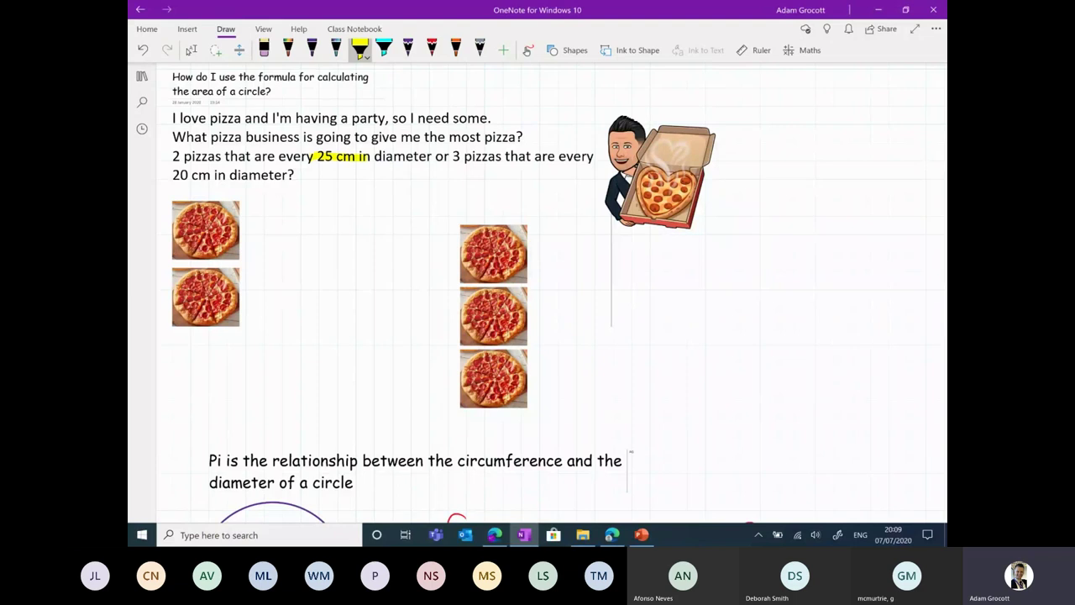
- Highlight "2 pizzas", "3 pizzas" and "20 cm in diameter?" in yellow in the pizza question
left_click_drag(172, 157, 220, 157)
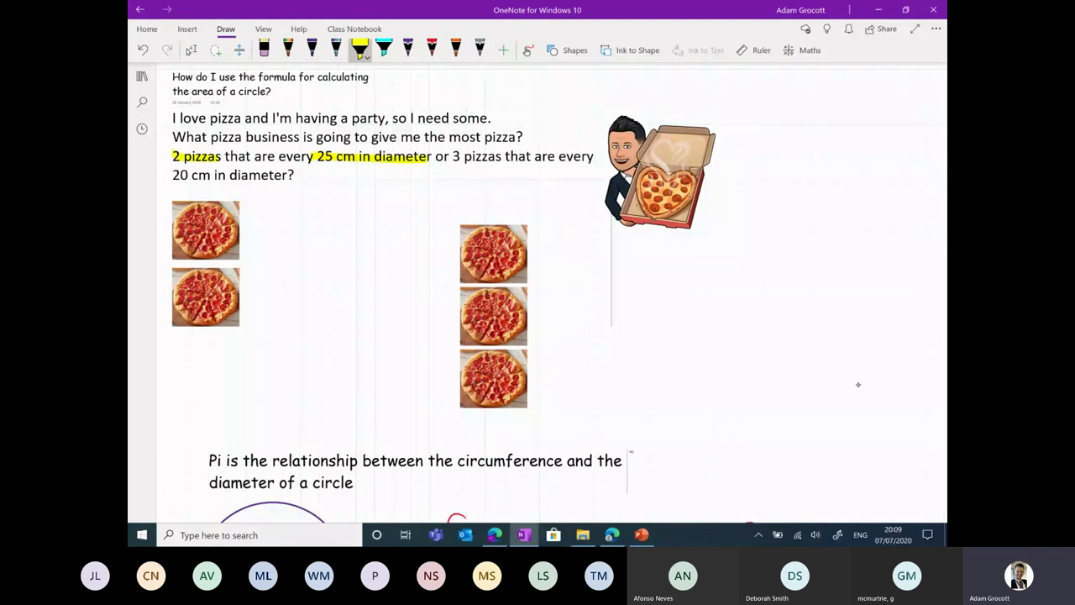
left_click_drag(453, 157, 501, 157)
left_click_drag(173, 176, 296, 176)
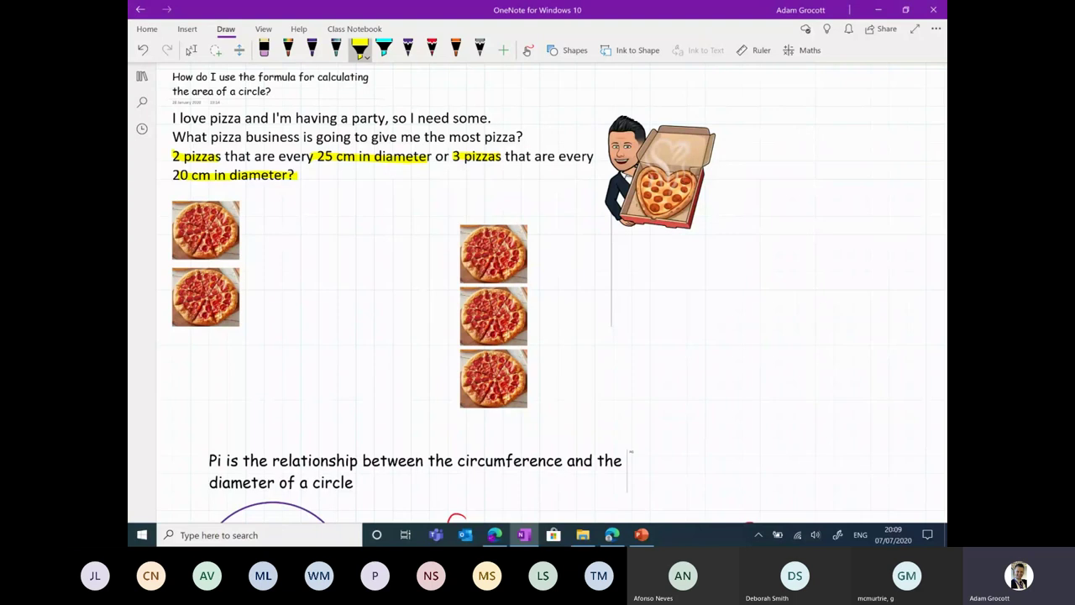
- Turn on Ink to Shape for drawing on the page with the pizza pictures and circle notes
scroll(537, 294, "down", 5)
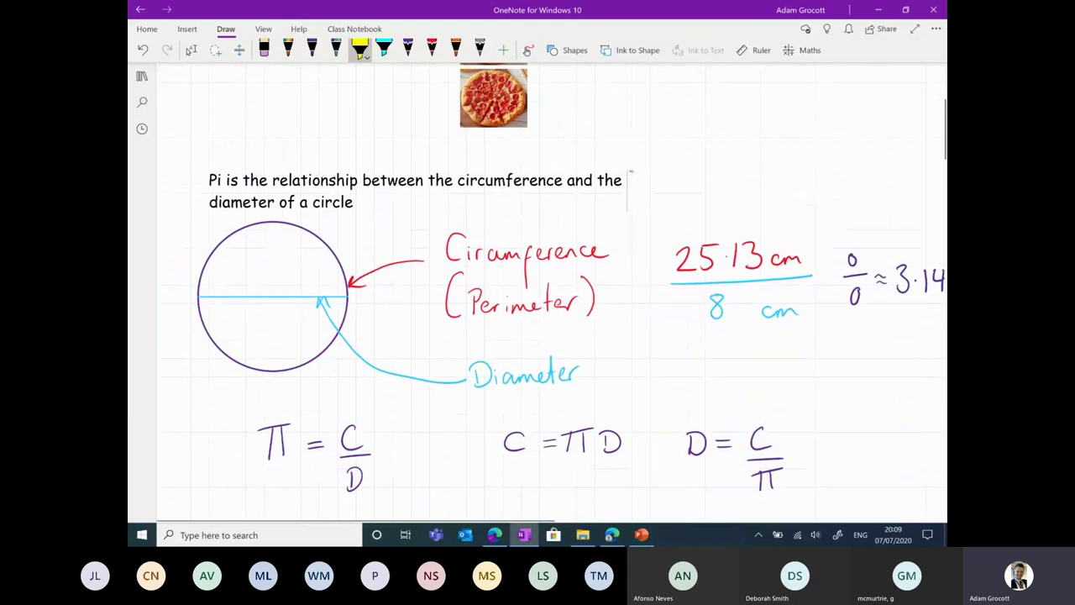
left_click(191, 50)
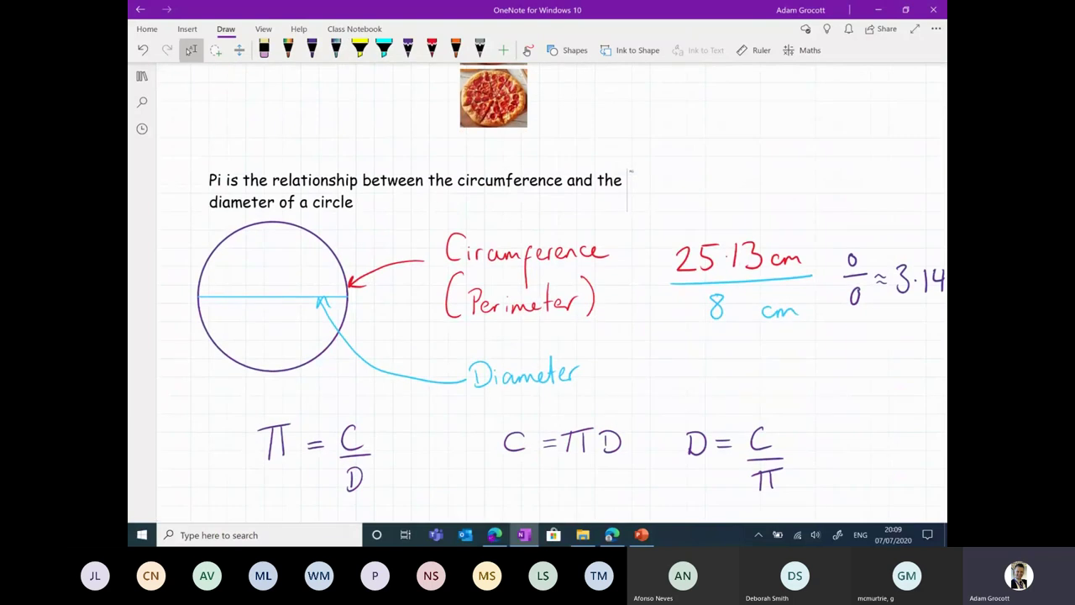
left_click(360, 49)
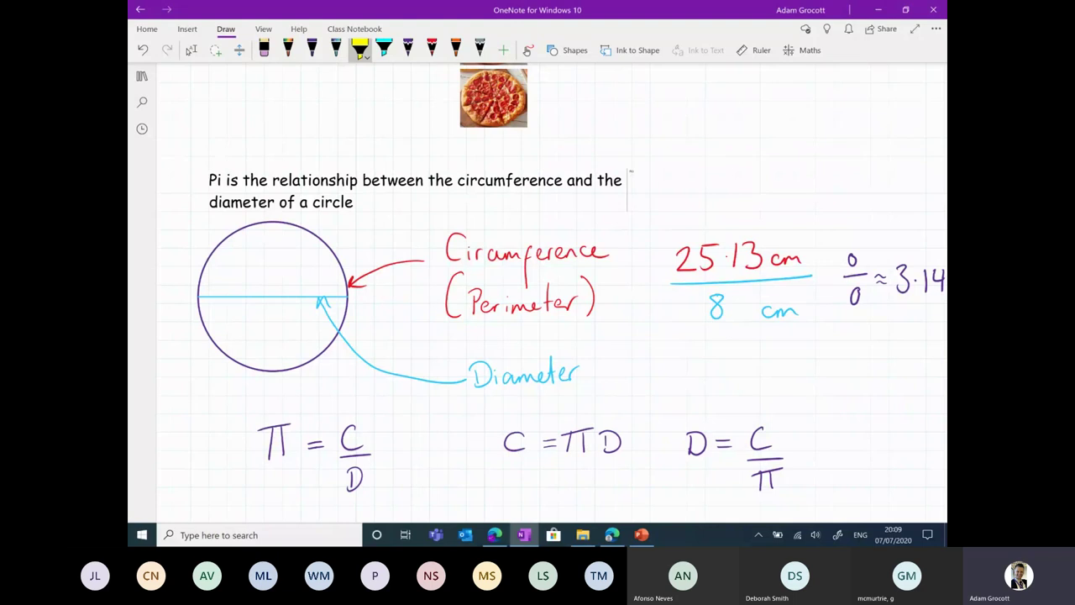
scroll(537, 294, "up", 3)
left_click(192, 49)
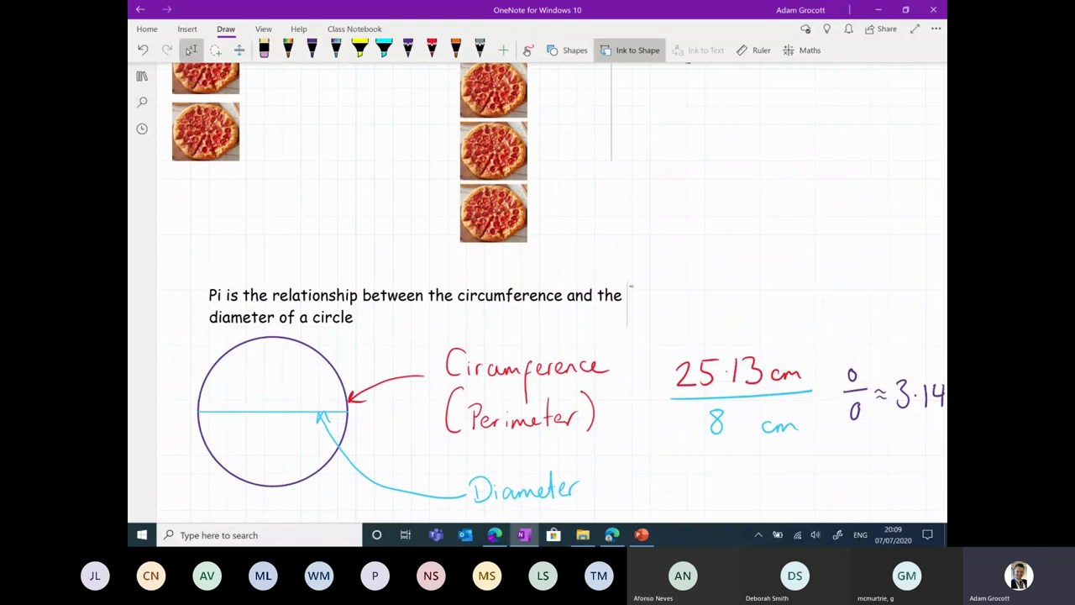
- Draw a yellow highlighter circle and a purple pen circle in the blank space beside the pizzas, undoing each one
left_click(360, 49)
mouse_move(727, 125)
left_mouse_down()
mouse_move(708, 242)
mouse_move(798, 122)
left_mouse_up()
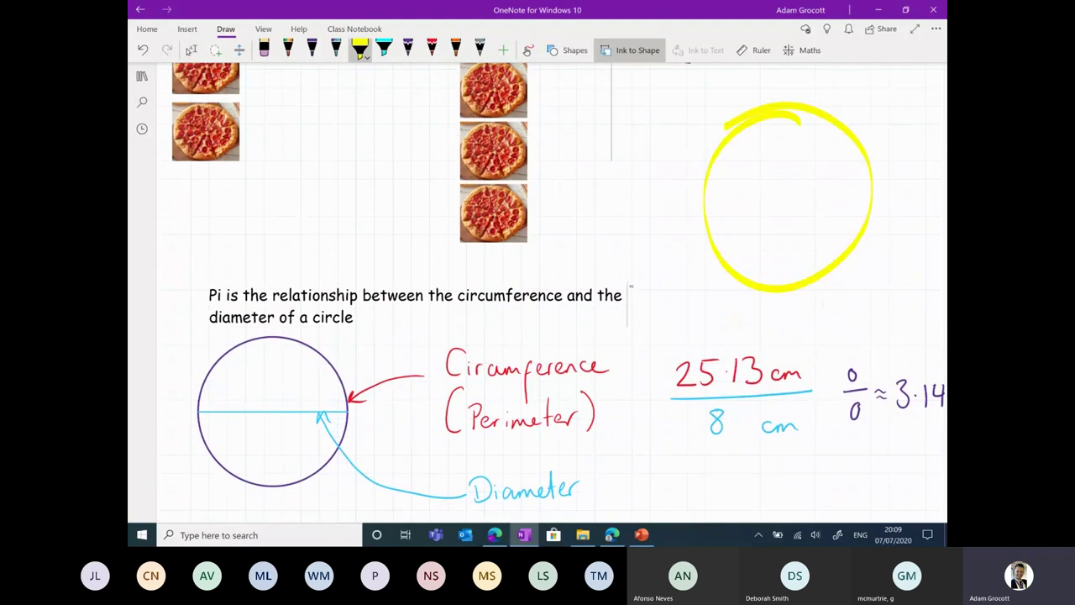
key("ctrl+z")
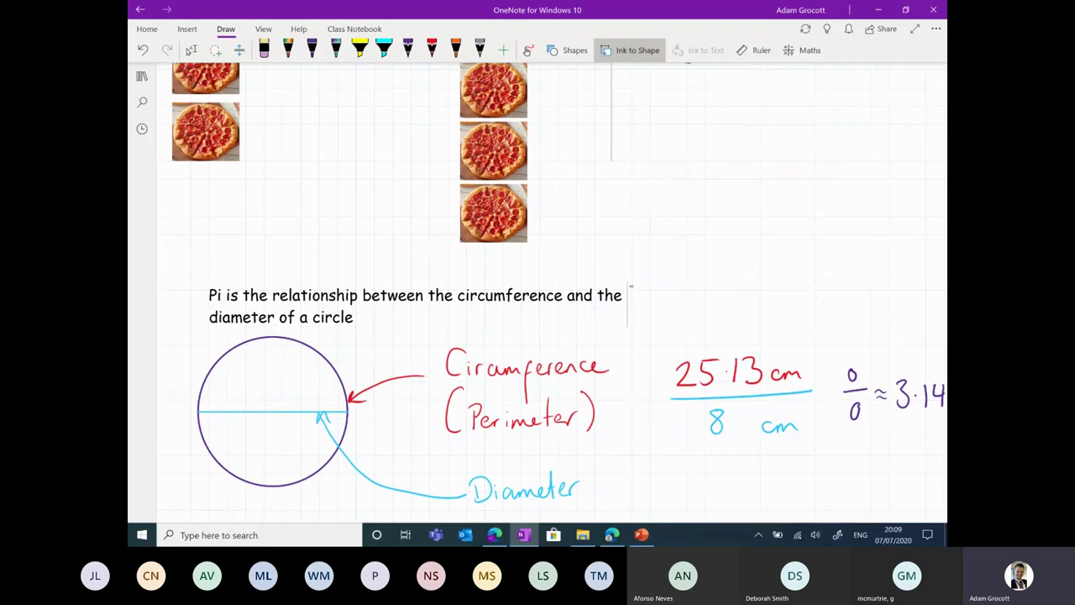
left_click(312, 49)
mouse_move(798, 133)
left_mouse_down()
mouse_move(802, 250)
mouse_move(794, 133)
left_mouse_up()
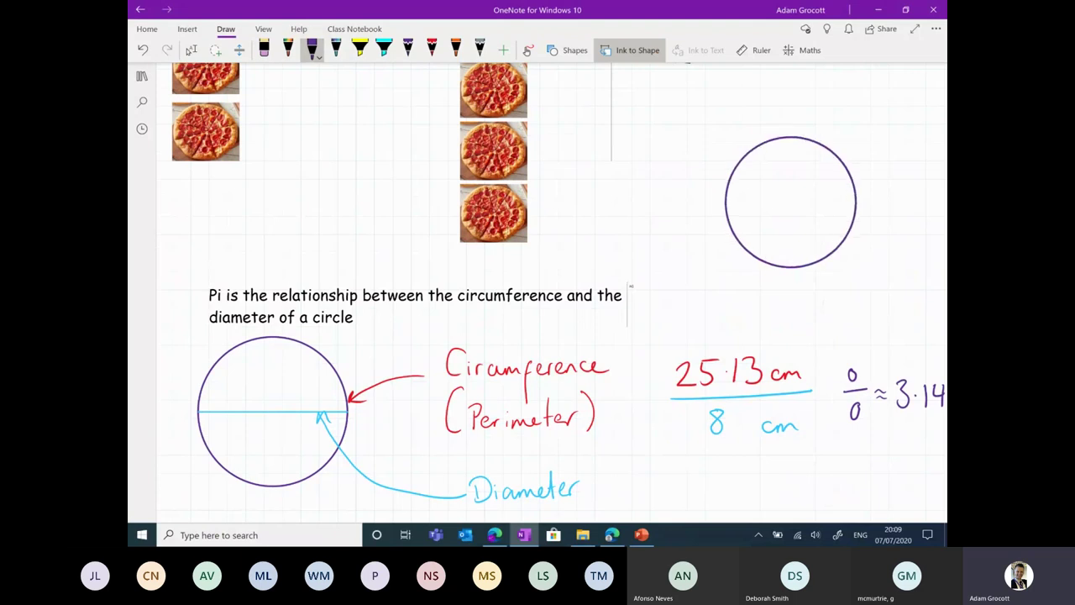
key("ctrl+z")
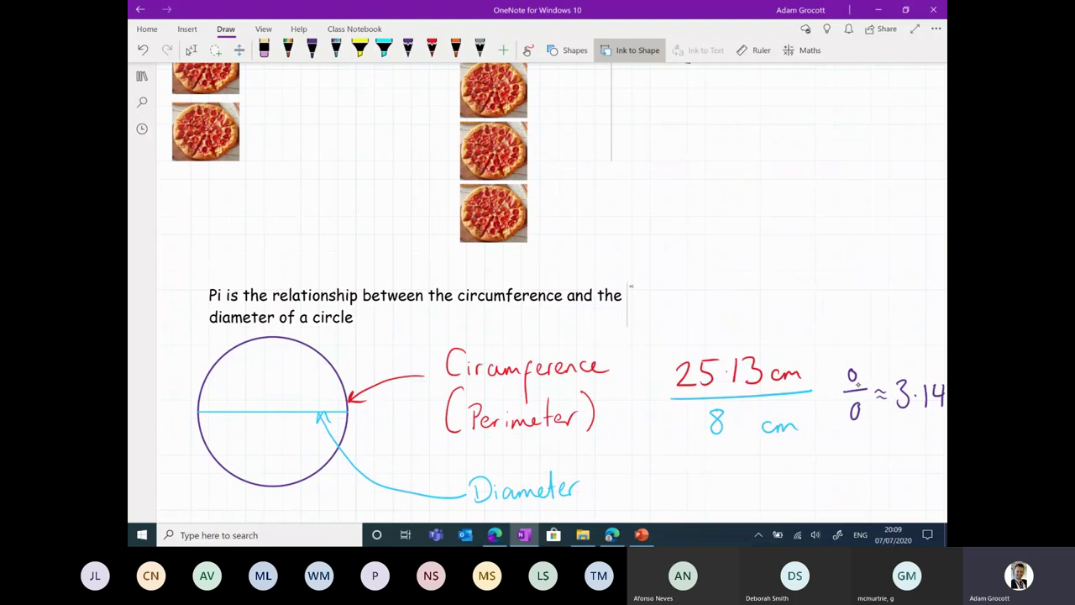
- Draw a purple rectangle and a large purple diamond in the blank space beside the pizzas, undoing each one
mouse_move(714, 144)
left_mouse_down()
mouse_move(868, 261)
mouse_move(714, 146)
left_mouse_up()
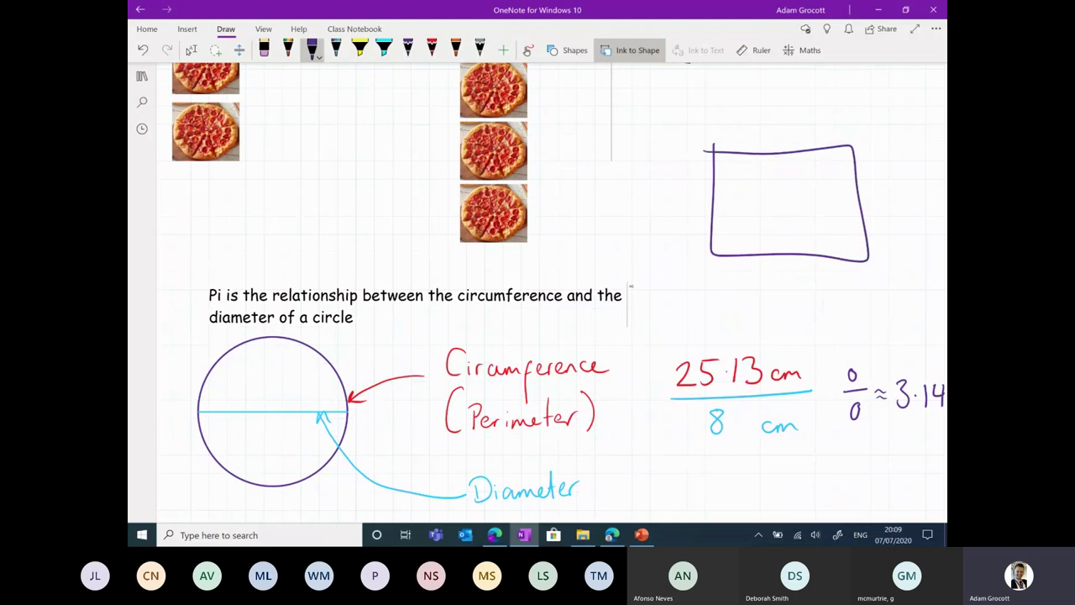
key("ctrl+z")
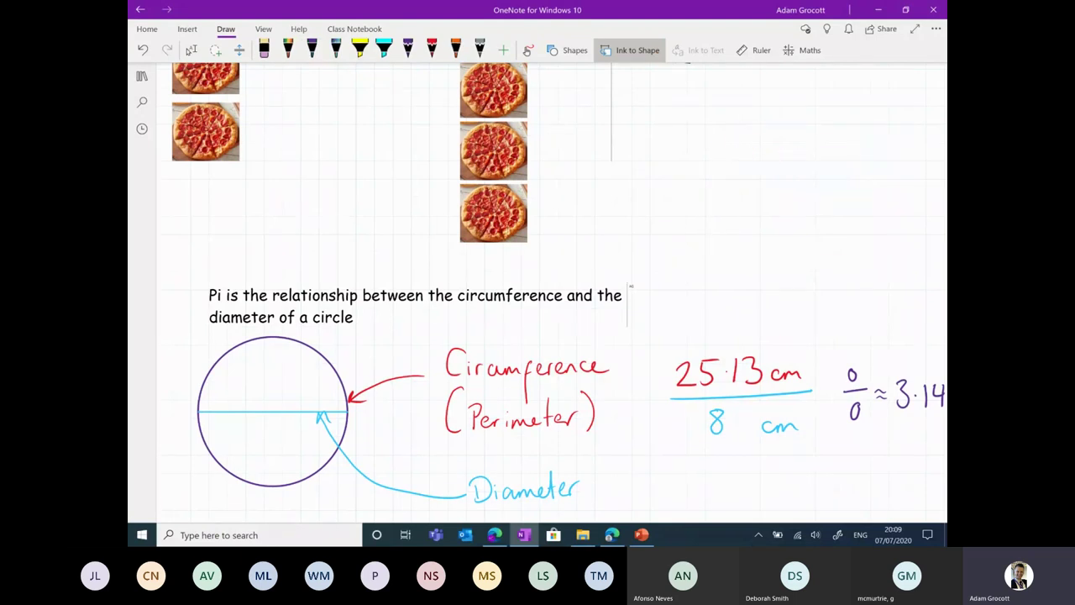
left_click(311, 50)
mouse_move(781, 96)
left_mouse_down()
mouse_move(732, 228)
mouse_move(806, 269)
mouse_move(804, 122)
left_mouse_up()
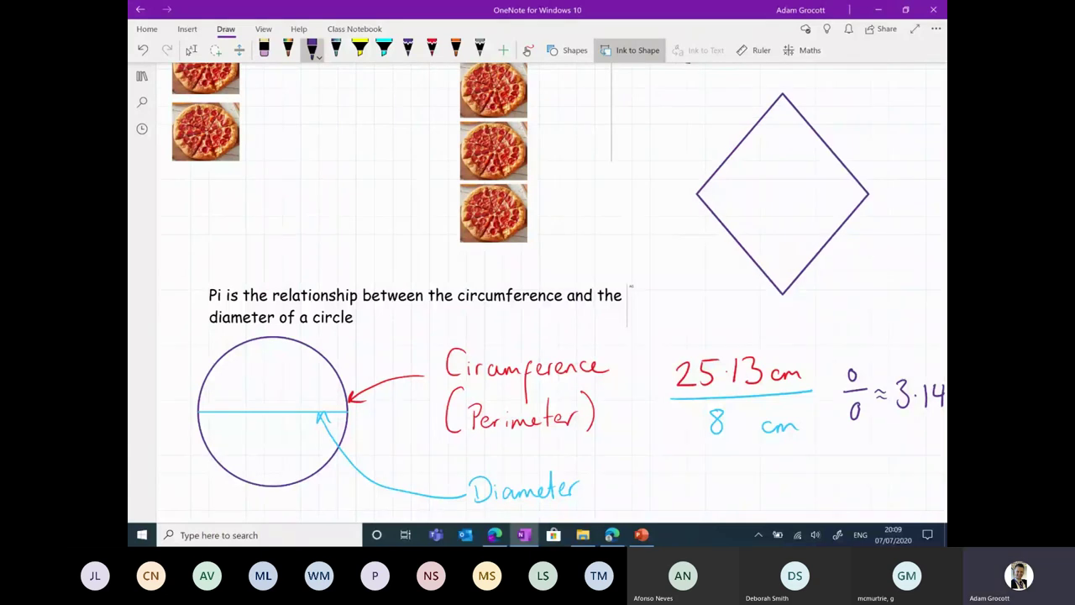
key("ctrl+z")
- Try three more freehand shapes with the purple pen, including narrow diamonds, beside the pizzas and undo each one
left_click(312, 50)
mouse_move(744, 126)
left_mouse_down()
mouse_move(784, 122)
mouse_move(772, 223)
mouse_move(734, 141)
mouse_move(760, 88)
left_mouse_up()
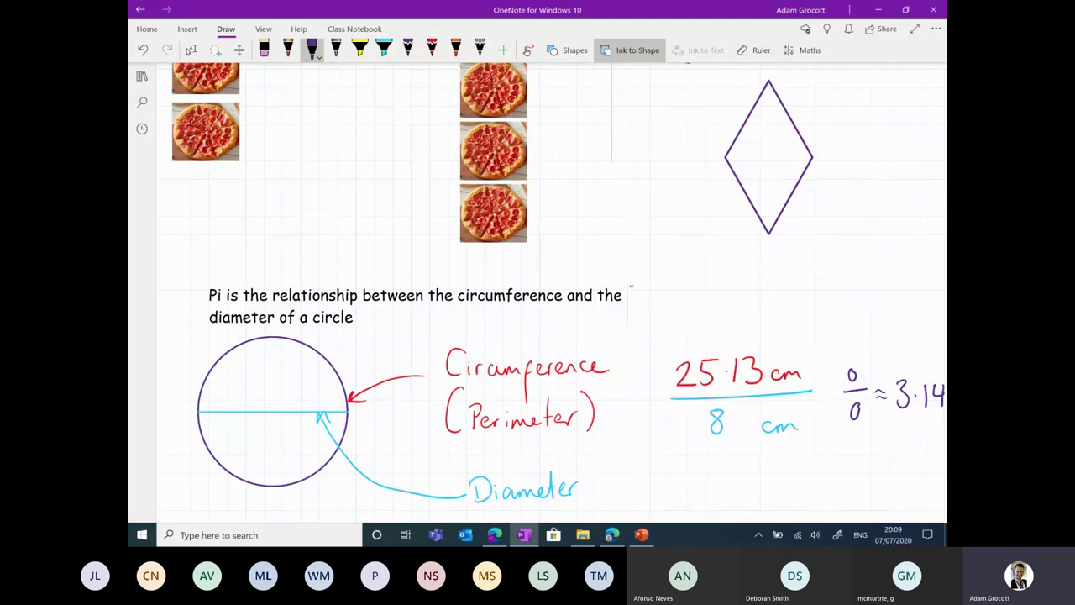
key("ctrl+z")
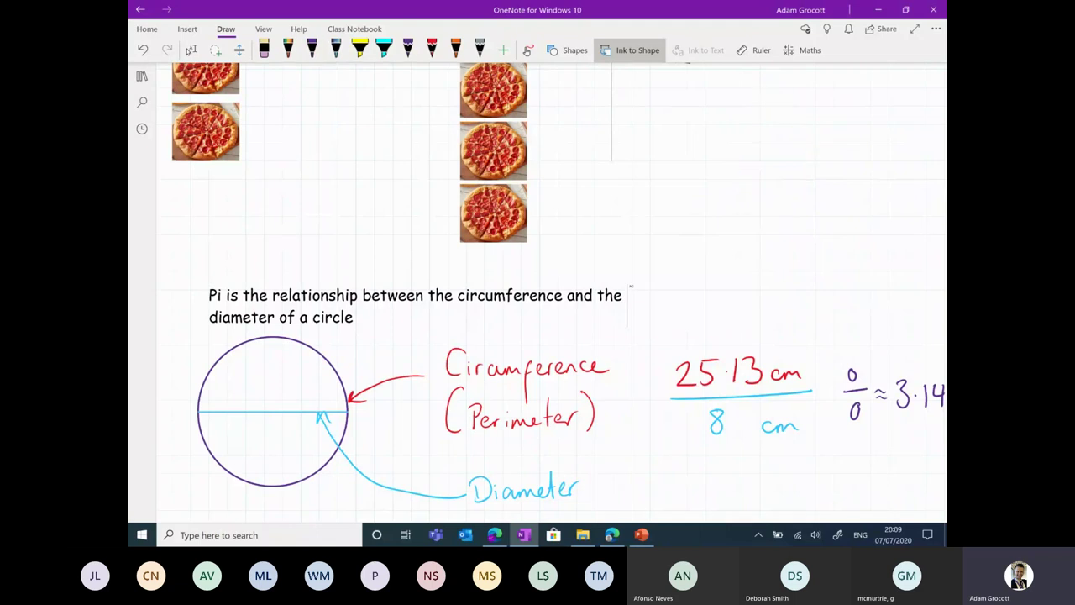
left_click(312, 50)
mouse_move(703, 165)
left_mouse_down()
mouse_move(672, 220)
mouse_move(903, 164)
mouse_move(878, 214)
mouse_move(670, 215)
left_mouse_up()
key("ctrl+z")
left_click(312, 50)
mouse_move(708, 140)
left_mouse_down()
mouse_move(766, 101)
mouse_move(791, 201)
mouse_move(708, 140)
left_mouse_up()
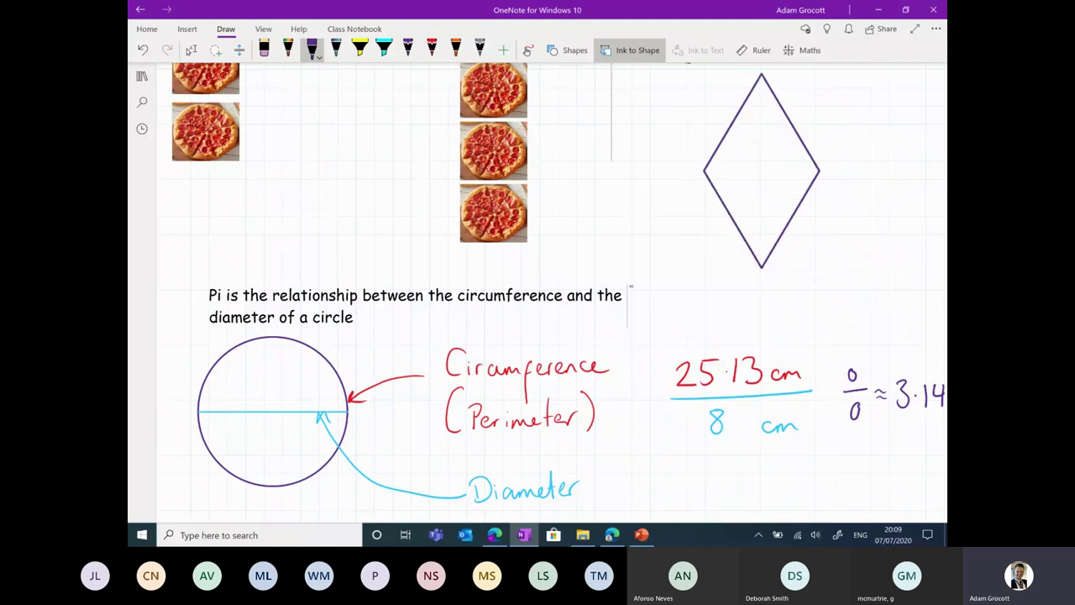
key("ctrl+z")
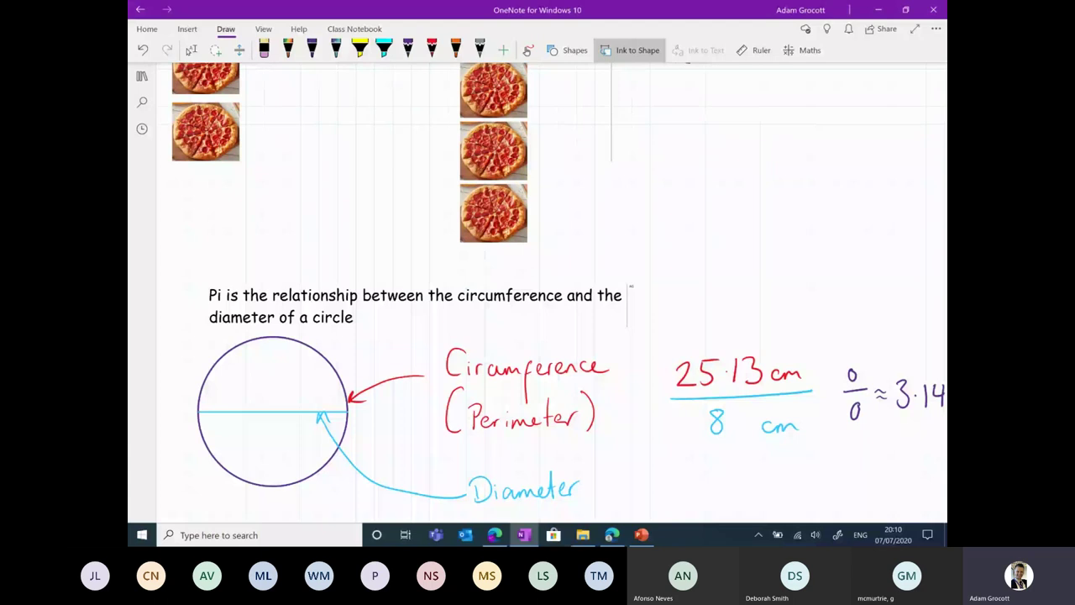
- Draw another purple circle beside the pizzas using Ink to Shape, and undo it
left_click(312, 50)
mouse_move(781, 134)
left_mouse_down()
mouse_move(827, 239)
mouse_move(785, 136)
left_mouse_up()
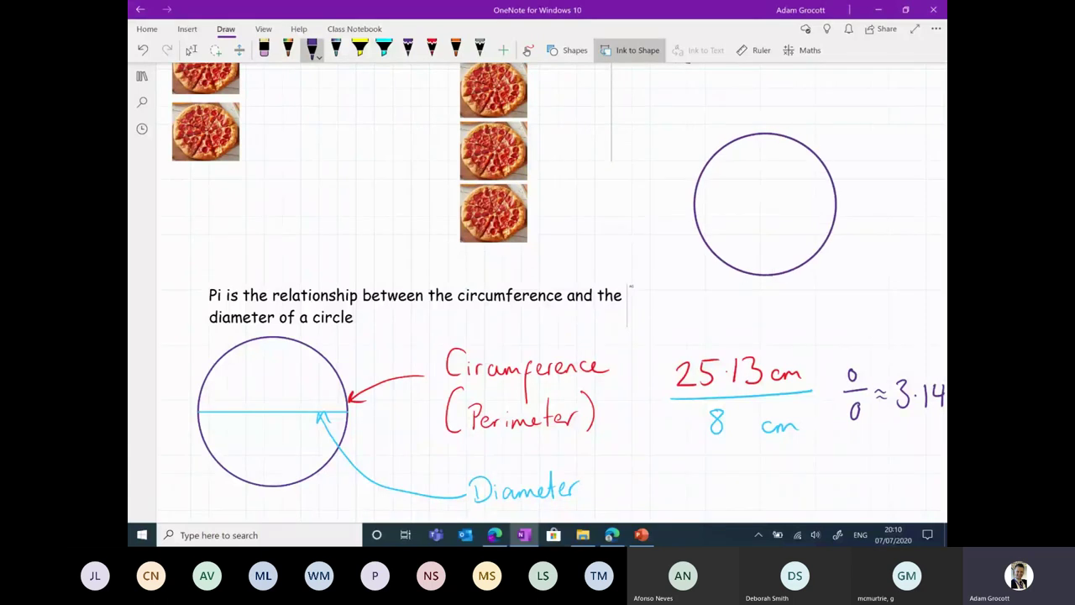
key("ctrl+z")
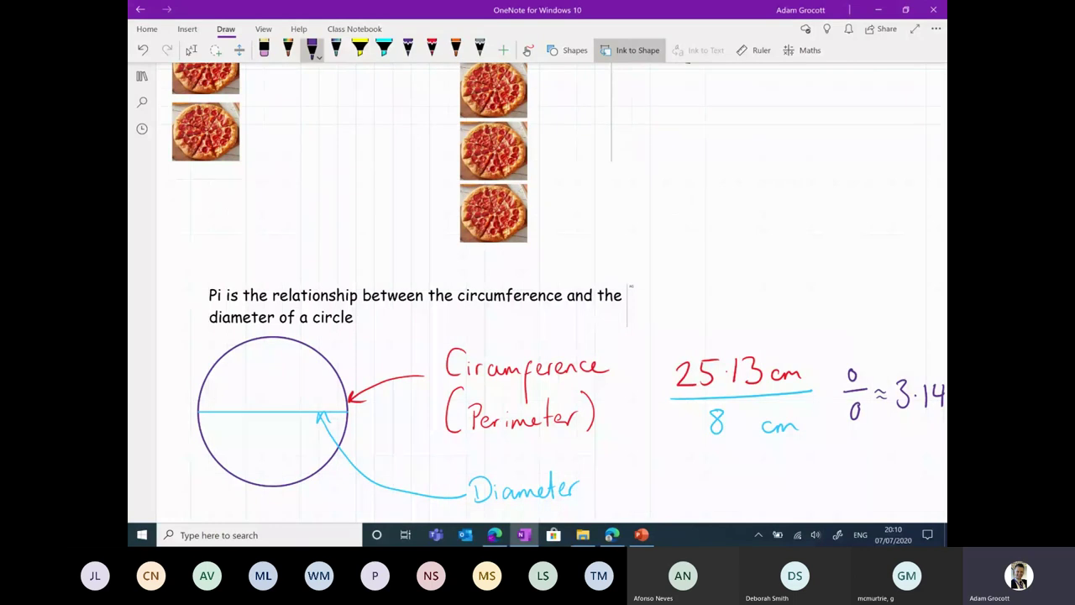
- Look through the handwritten pi, circumference and diameter notes and the history of pi beside them, and return to the circle diagram
scroll(571, 277, "down", 3)
left_click(191, 49)
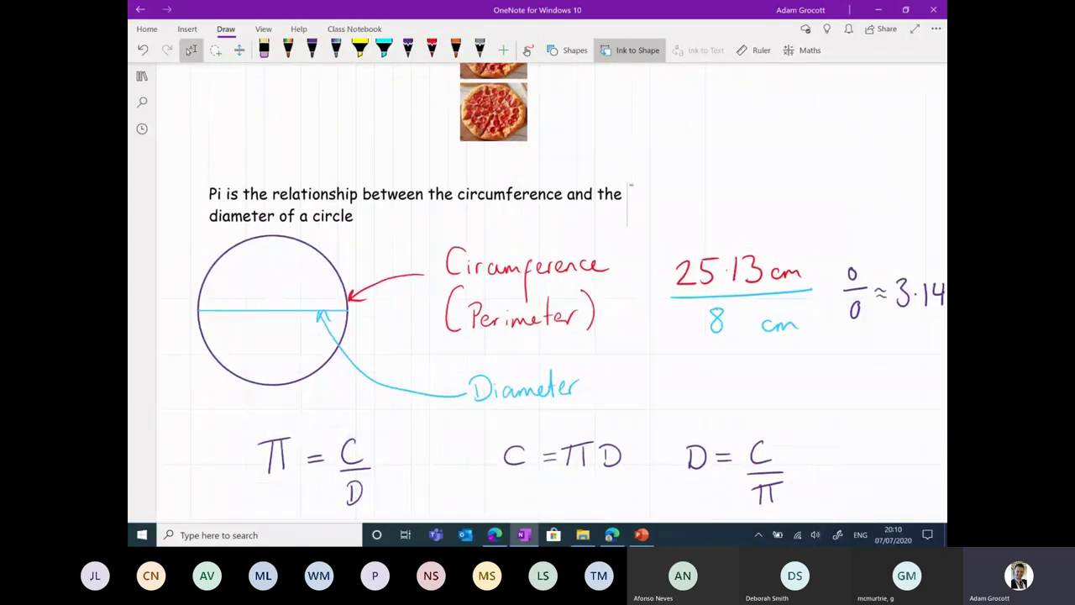
scroll(538, 294, "down", 4)
scroll(537, 294, "up", 3)
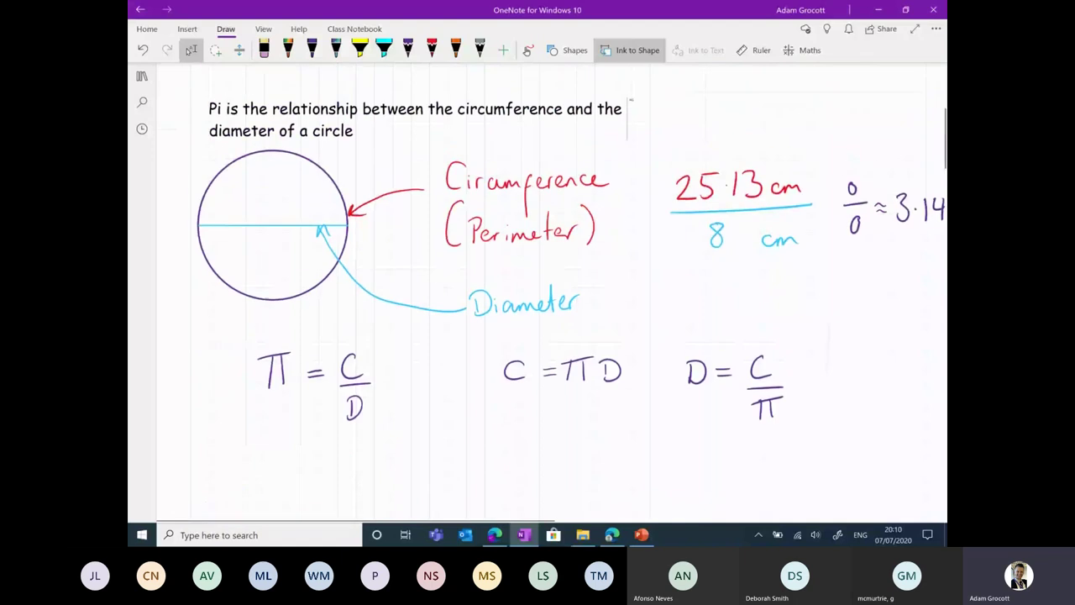
scroll(537, 294, "right", 8)
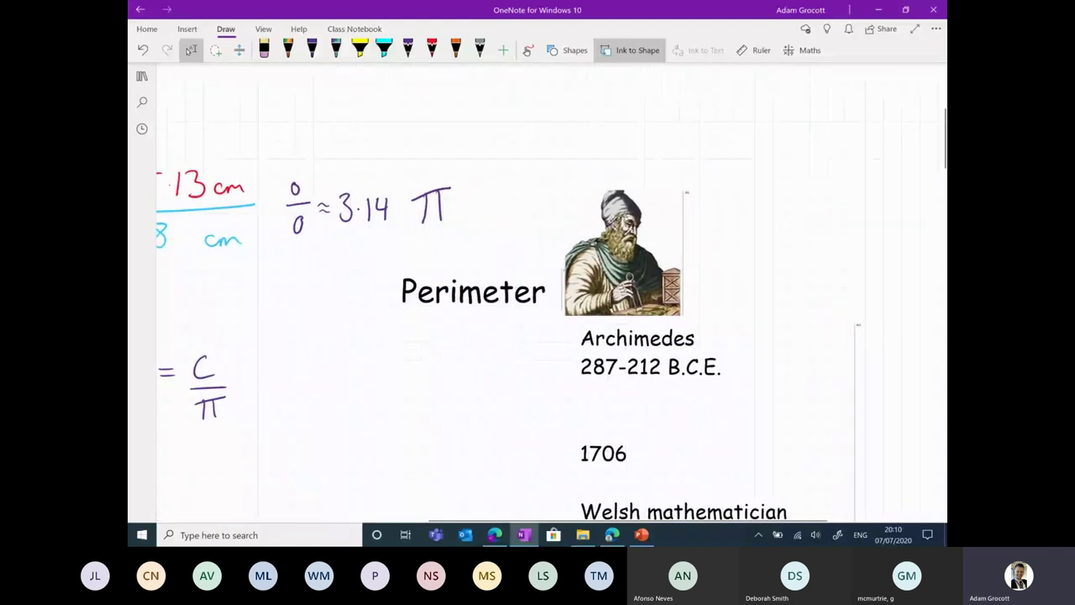
scroll(537, 294, "down", 3)
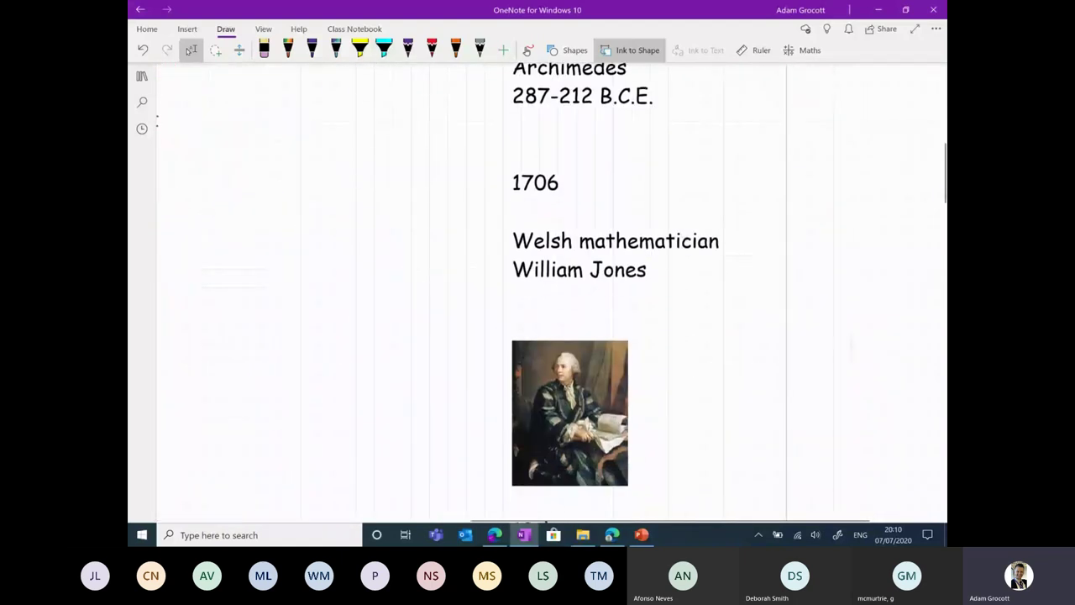
scroll(538, 294, "down", 3)
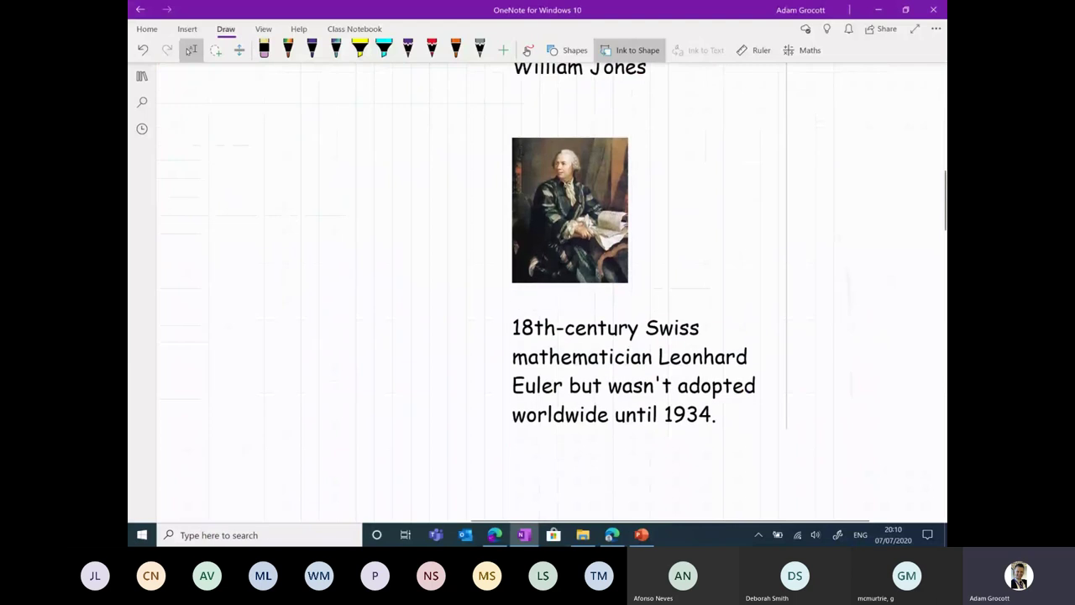
scroll(537, 294, "up", 3)
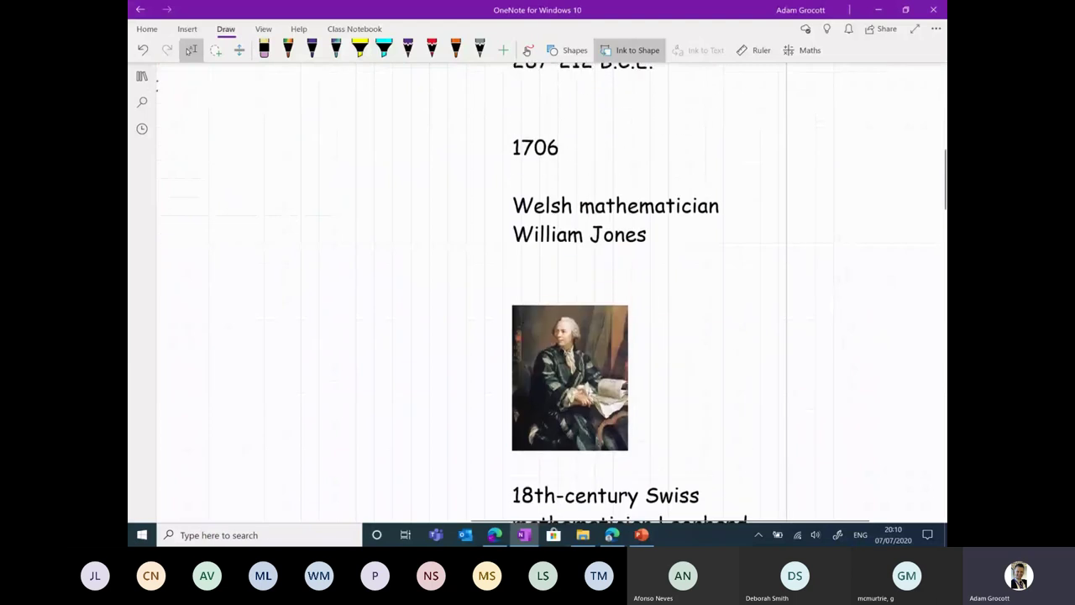
scroll(538, 294, "up", 4)
scroll(538, 294, "left", 7)
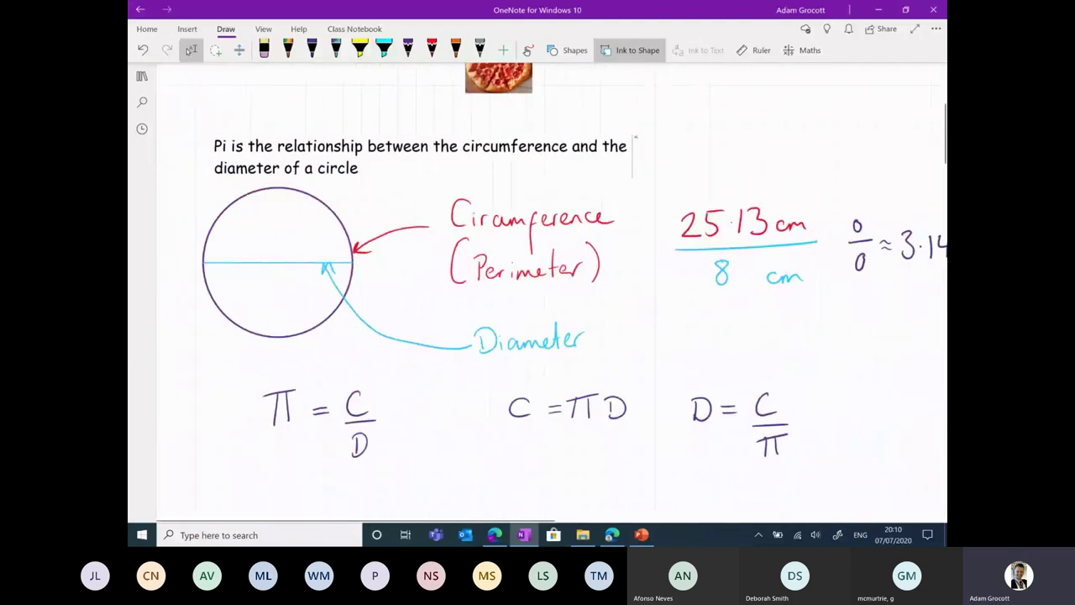
scroll(537, 293, "right", 1)
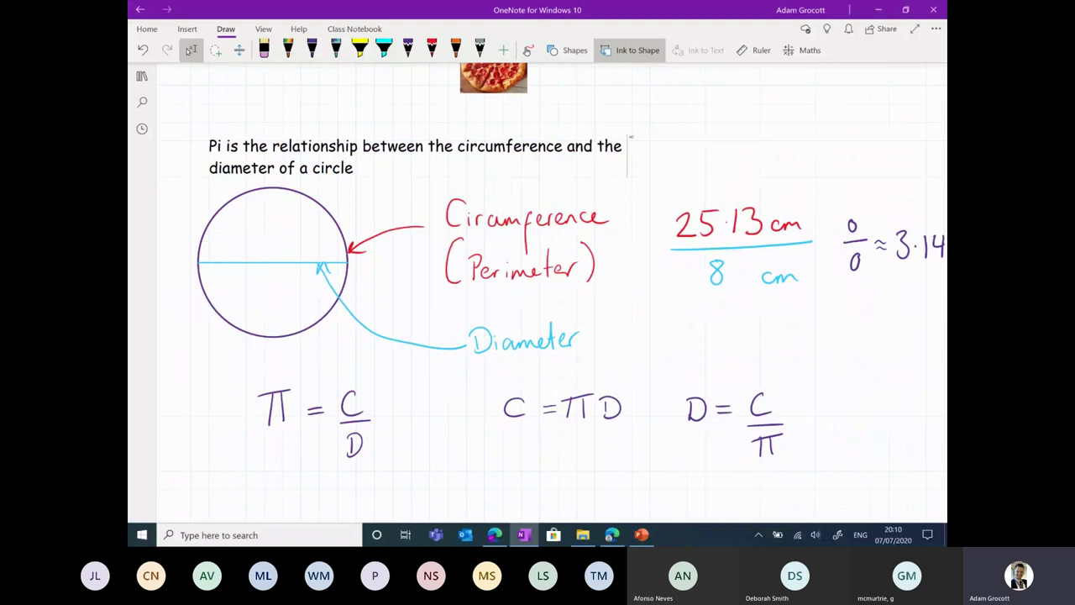
- Play the embedded "Area of a circle, how to get the formula" video above the radius notes
scroll(537, 294, "right", 7)
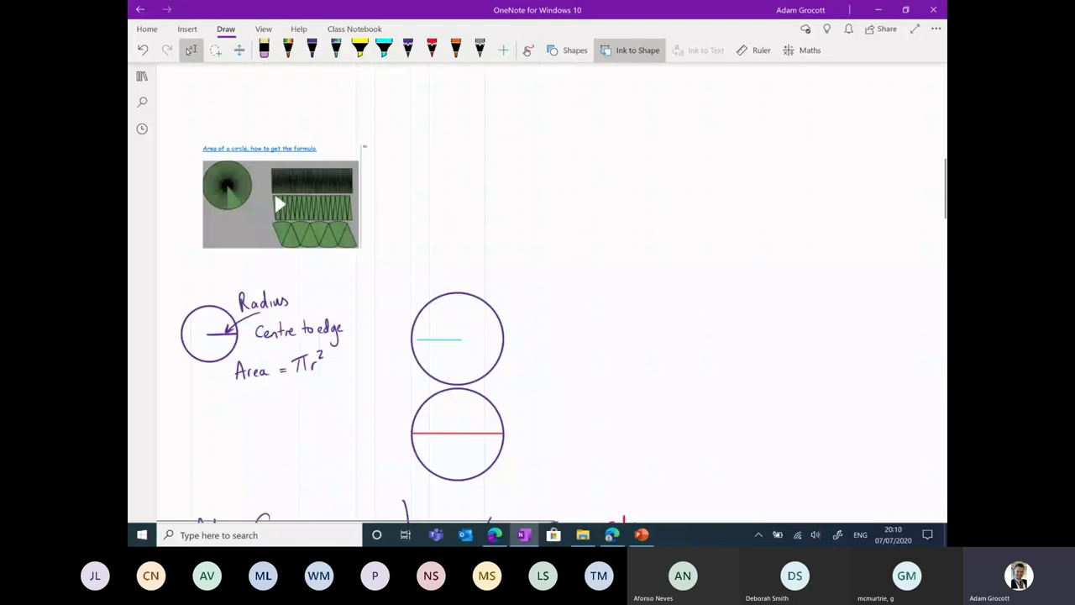
scroll(837, 383, "down", 1)
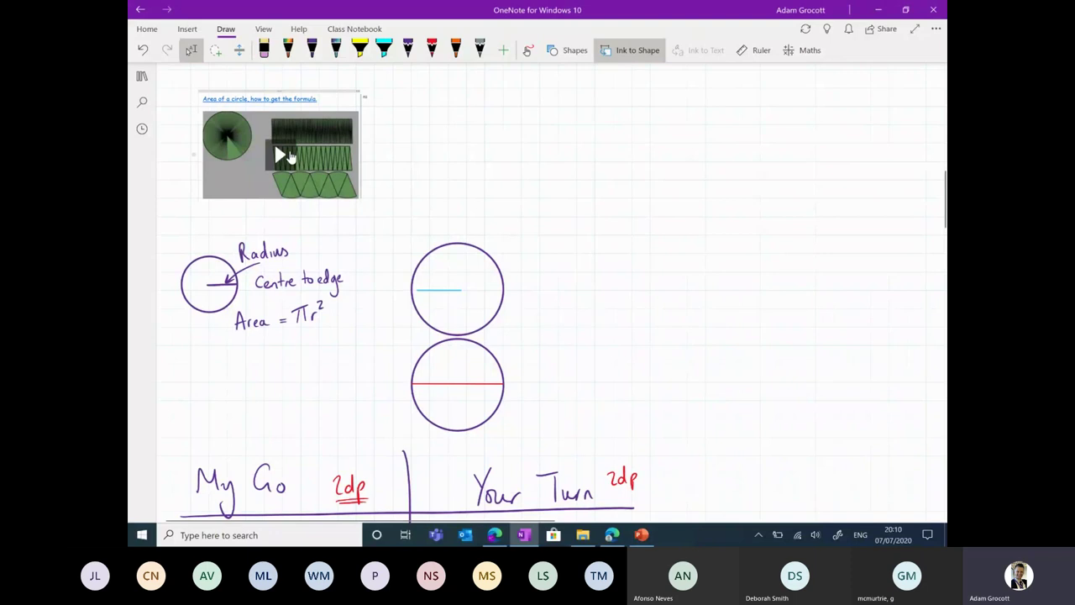
left_click(286, 155)
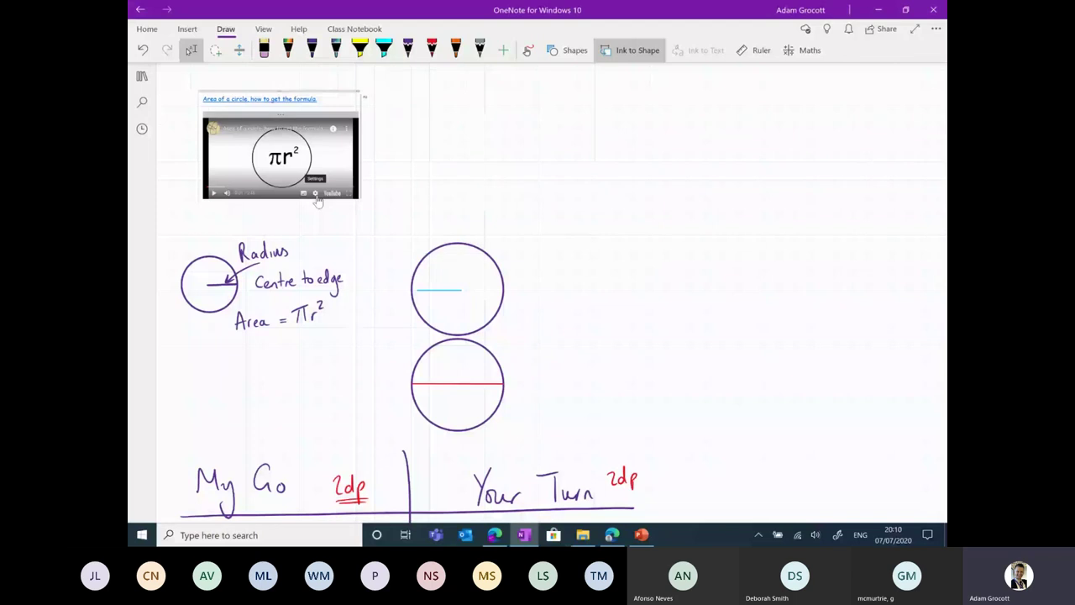
- Select the red handwritten working for the 8 cm circle and move it into the blank space outside the Your Turn column
scroll(318, 201, "up", 10)
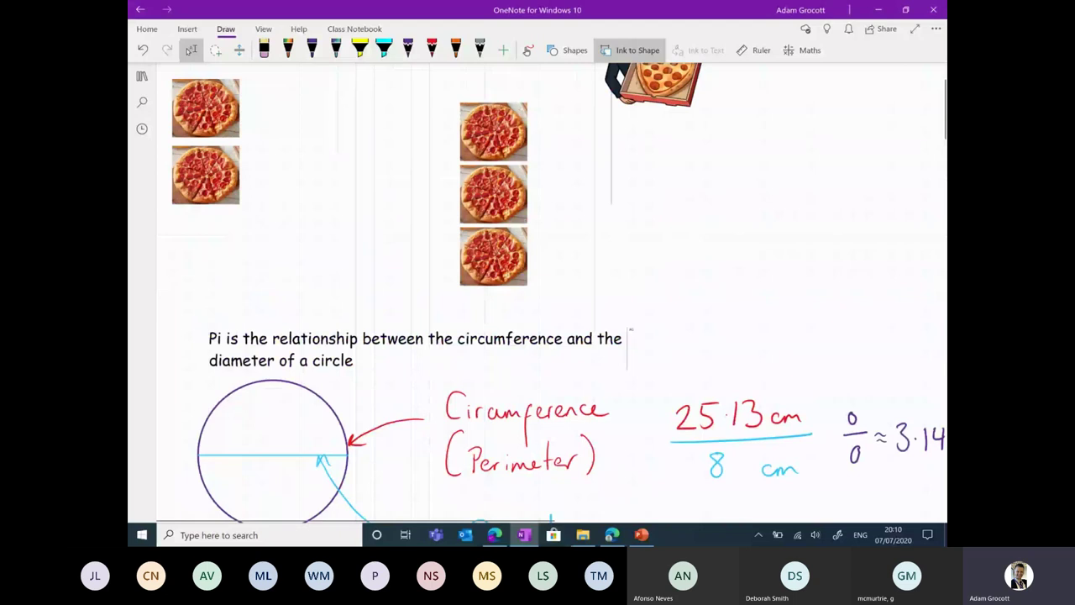
scroll(538, 294, "down", 10)
scroll(537, 294, "down", 5)
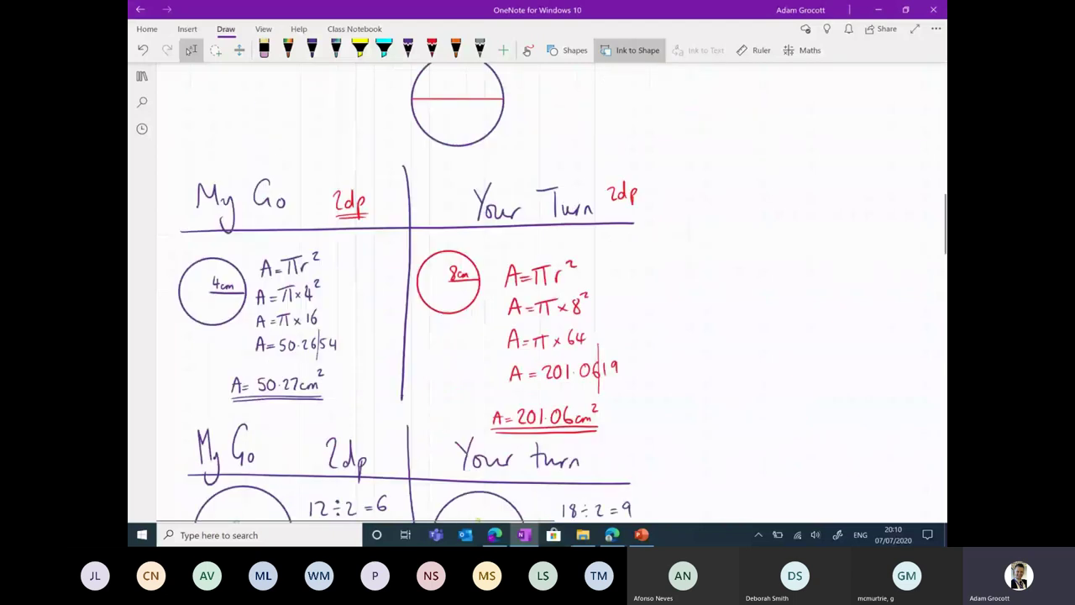
scroll(537, 294, "down", 2)
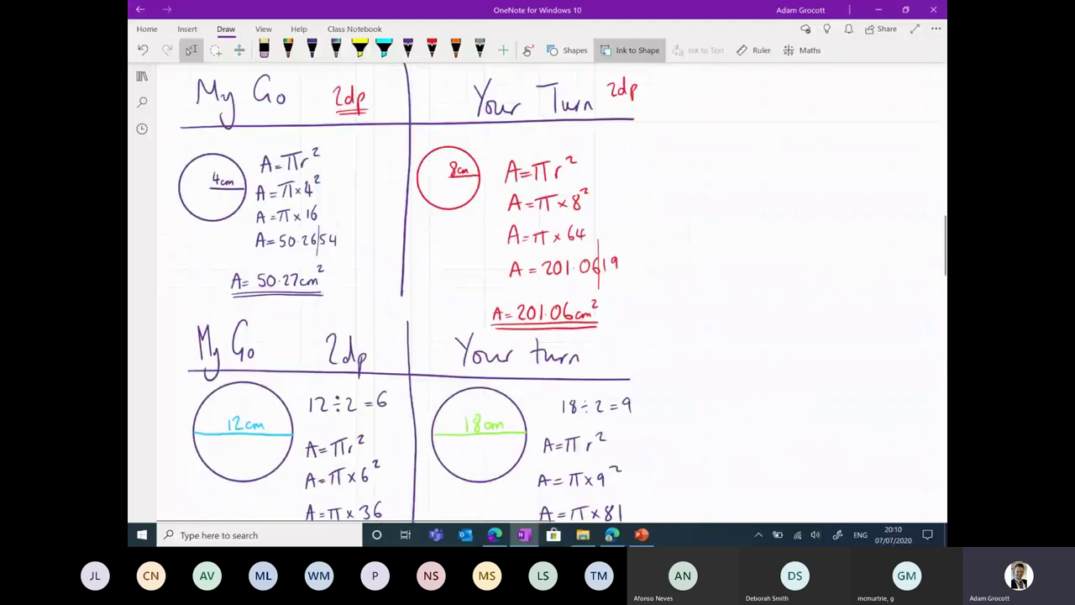
left_click(311, 49)
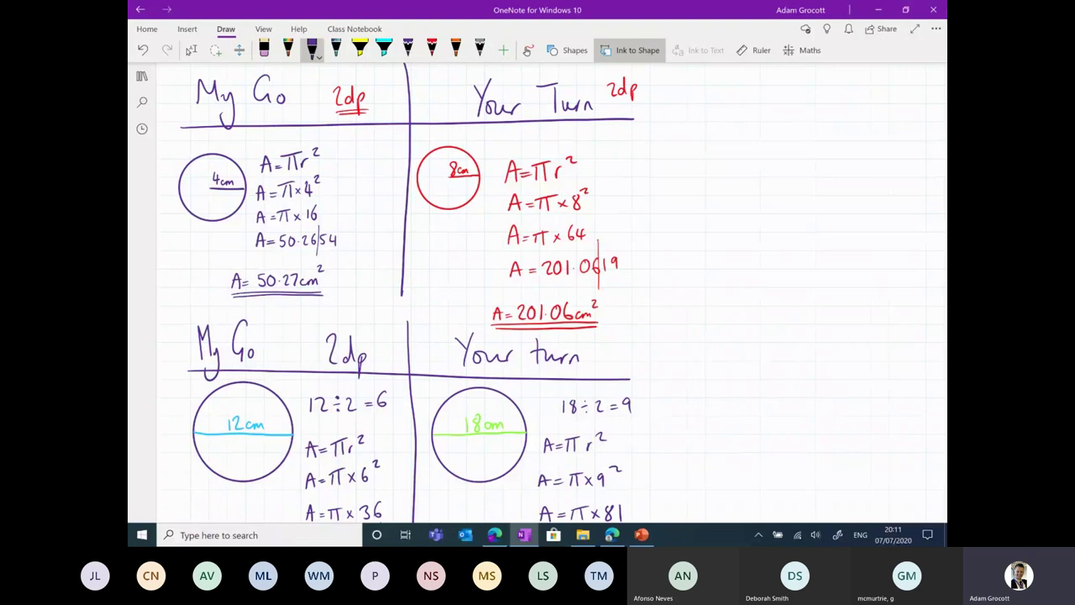
left_click(215, 50)
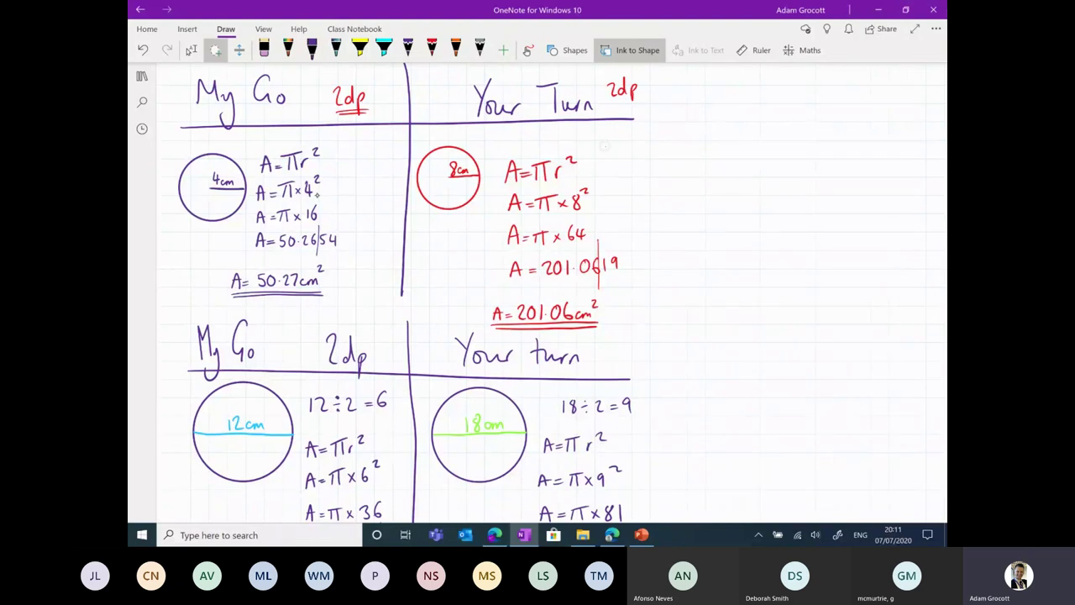
mouse_move(603, 144)
left_mouse_down()
mouse_move(512, 139)
mouse_move(478, 282)
mouse_move(501, 329)
mouse_move(624, 338)
mouse_move(643, 193)
mouse_move(604, 147)
left_mouse_up()
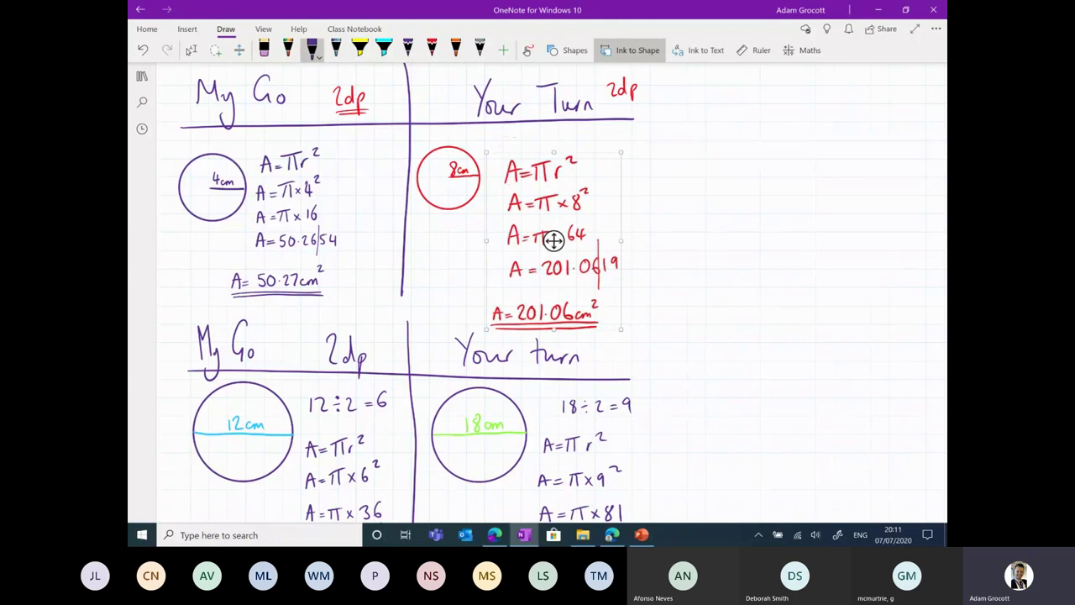
mouse_move(554, 240)
left_mouse_down()
mouse_move(728, 187)
mouse_move(753, 201)
left_mouse_up()
left_click(797, 358)
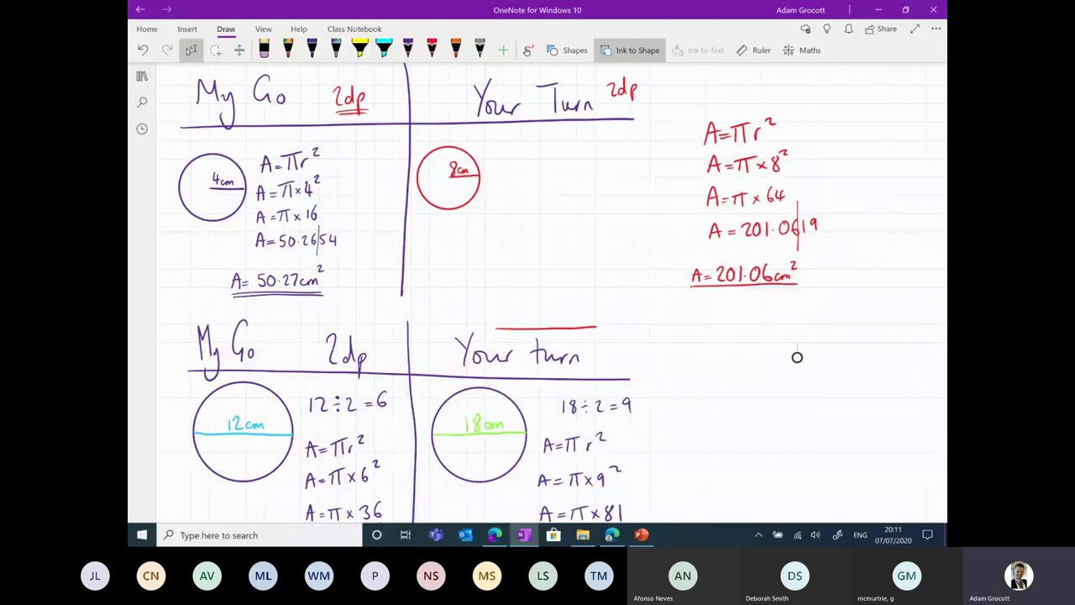
- Replay the handwriting of the red 8 cm circle working, pausing and scrubbing it forward to the final answer line, and close the replay
scroll(797, 358, "up", 5, "ctrl")
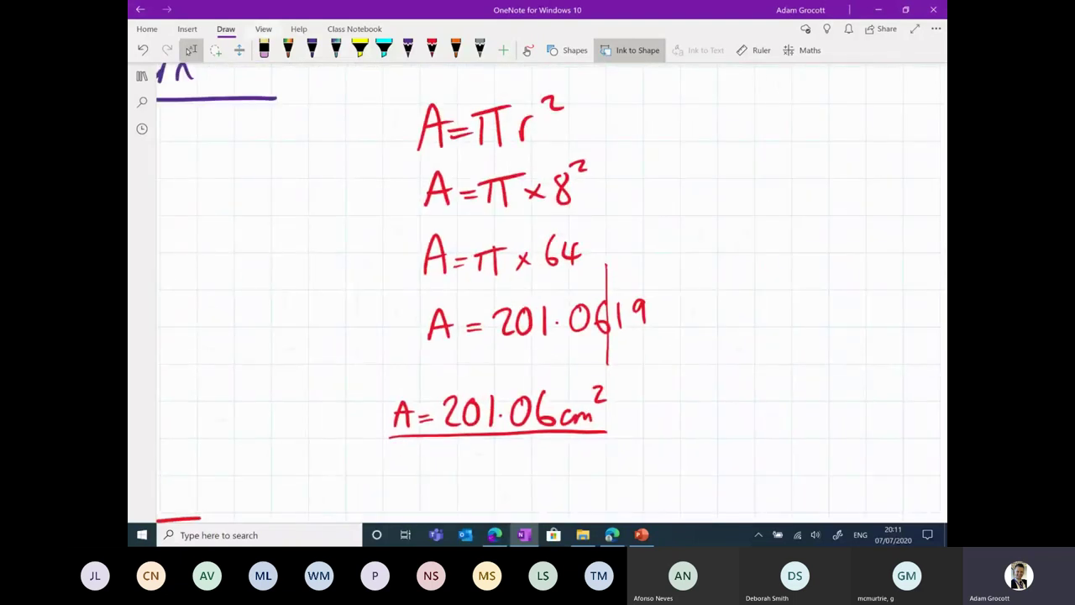
left_click(263, 28)
left_click(790, 50)
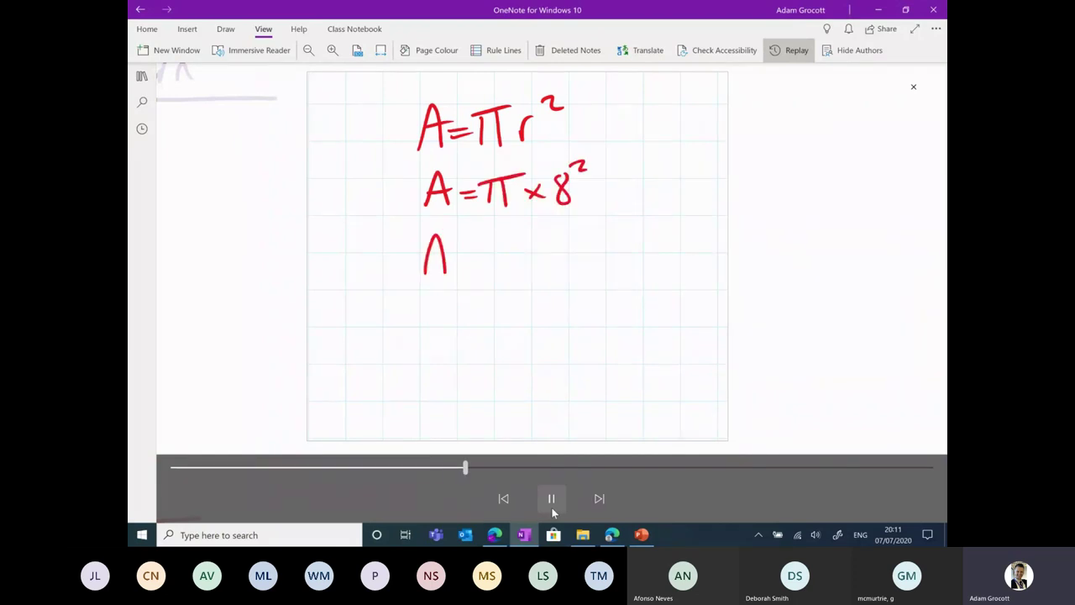
left_click(552, 499)
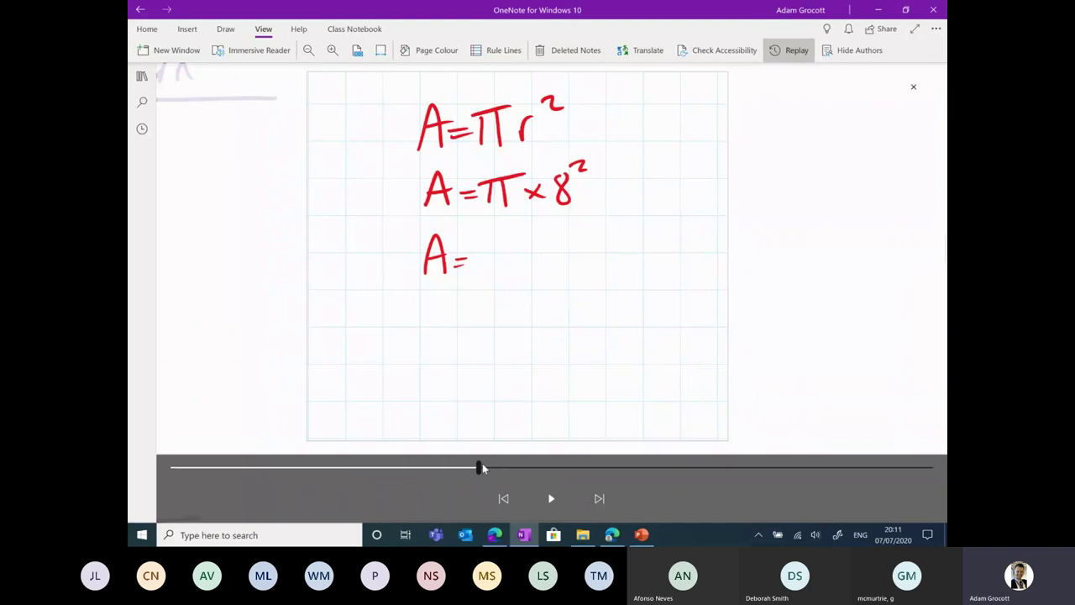
left_click_drag(480, 468, 562, 480)
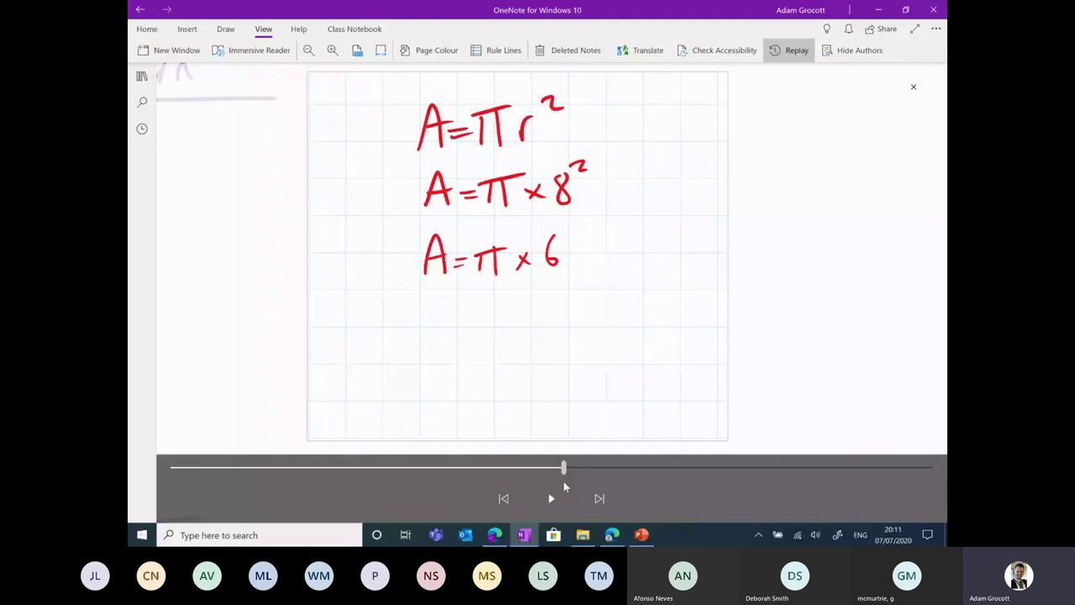
mouse_move(564, 484)
left_mouse_down()
mouse_move(789, 462)
mouse_move(499, 458)
mouse_move(651, 435)
mouse_move(518, 441)
mouse_move(910, 464)
mouse_move(374, 464)
mouse_move(850, 464)
left_mouse_up()
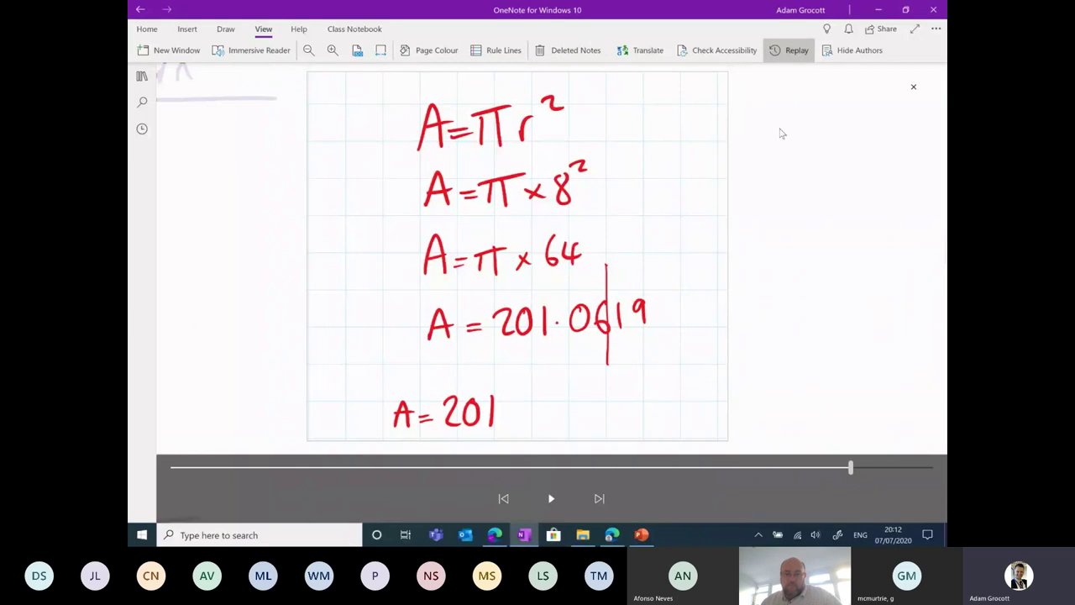
left_click(914, 86)
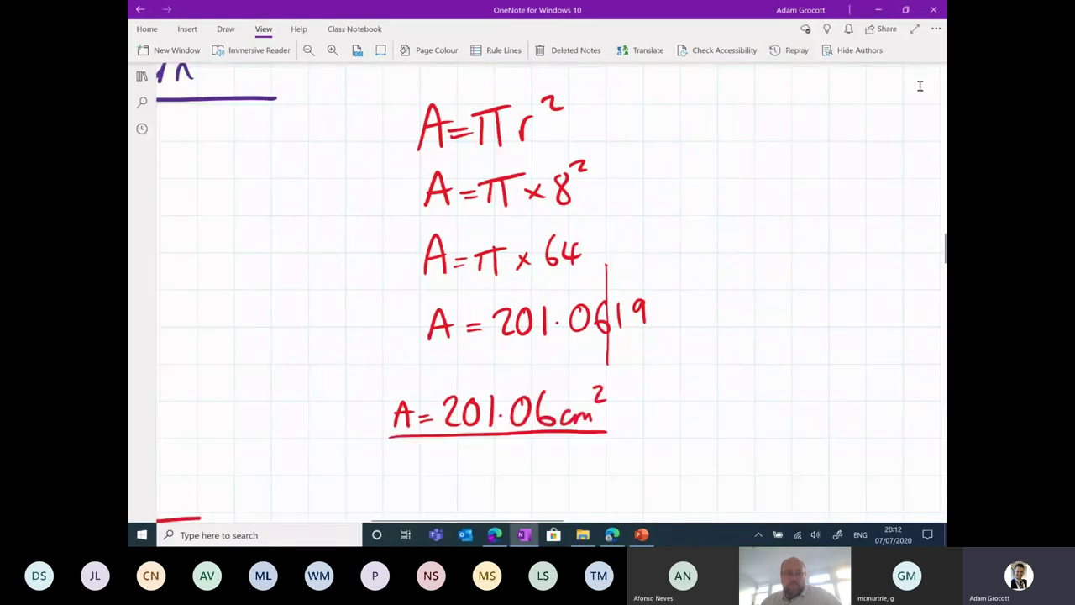
- Look over the My Go and Your Turn circle-area examples and check the notebook's section and page list
scroll(919, 86, "down", 4)
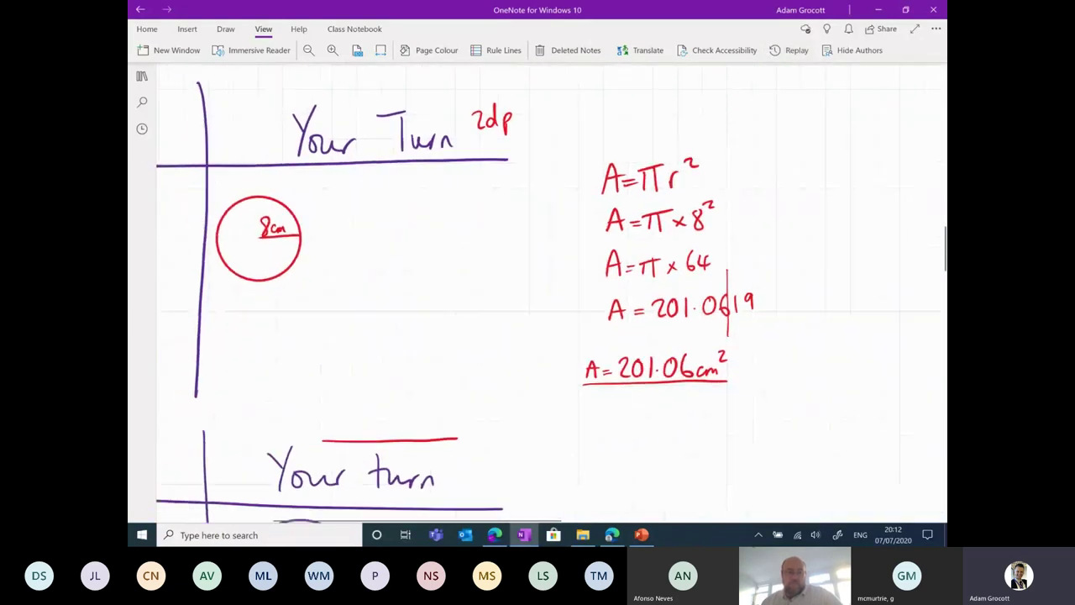
scroll(357, 294, "down", 5)
scroll(357, 294, "up", 2)
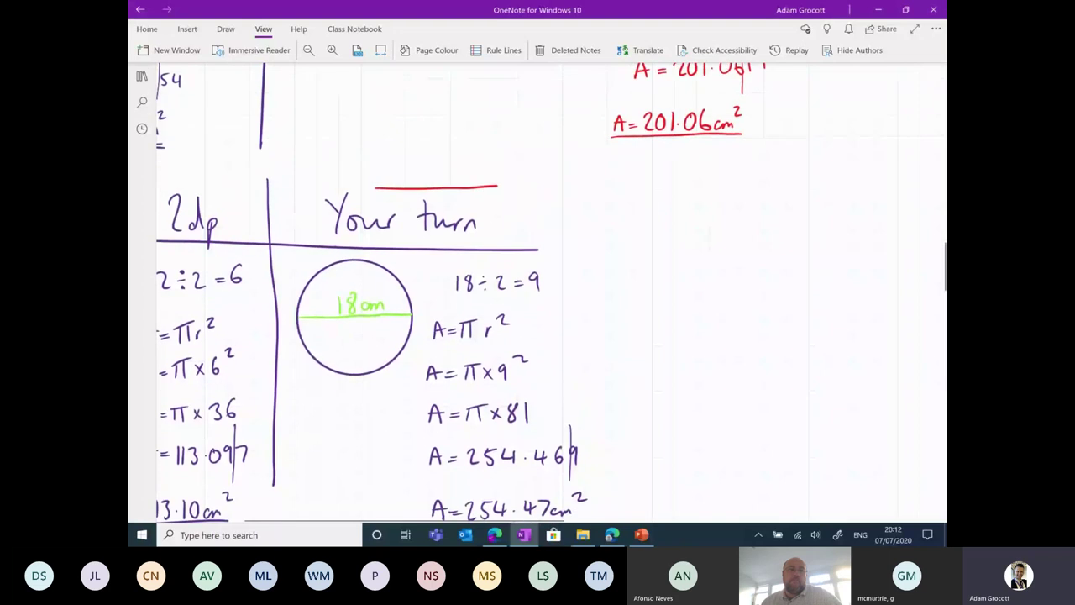
scroll(538, 293, "down", 2)
scroll(537, 294, "down", 2)
scroll(538, 294, "left", 3)
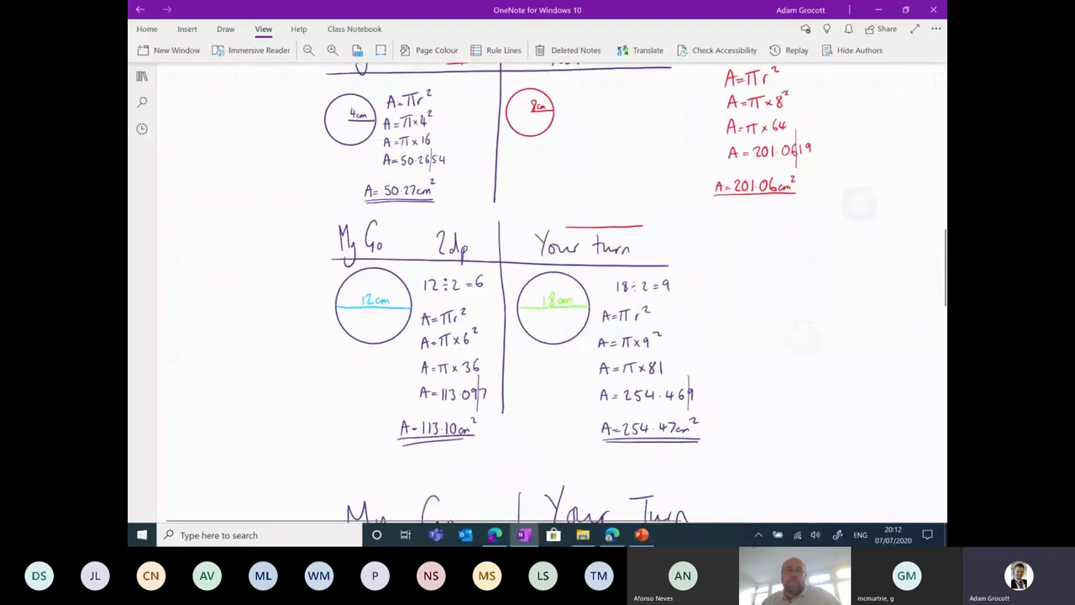
scroll(537, 294, "up", 2)
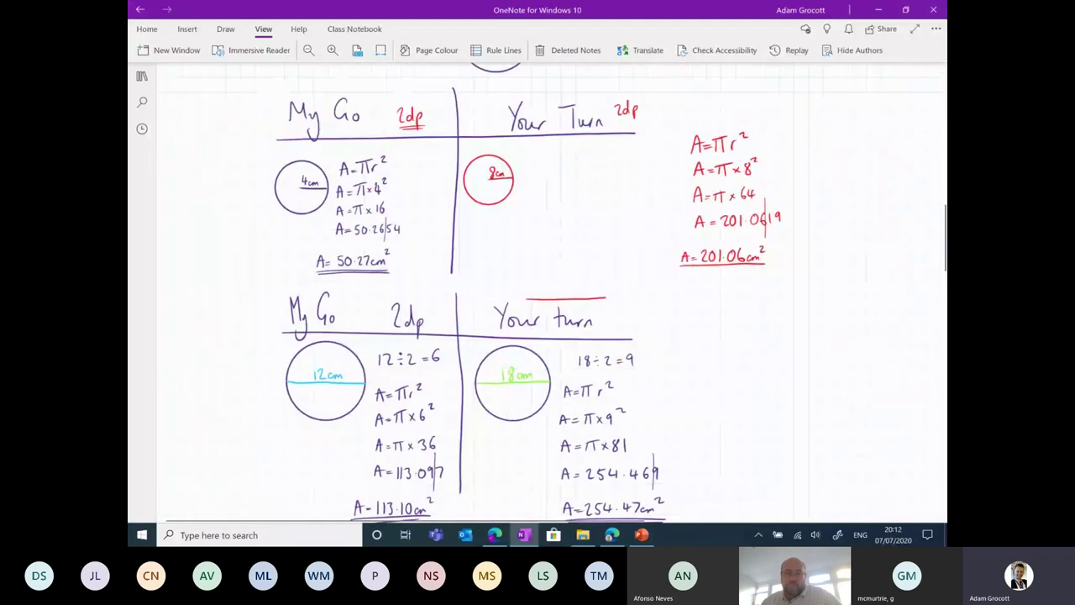
scroll(538, 294, "right", 3)
scroll(538, 294, "down", 1)
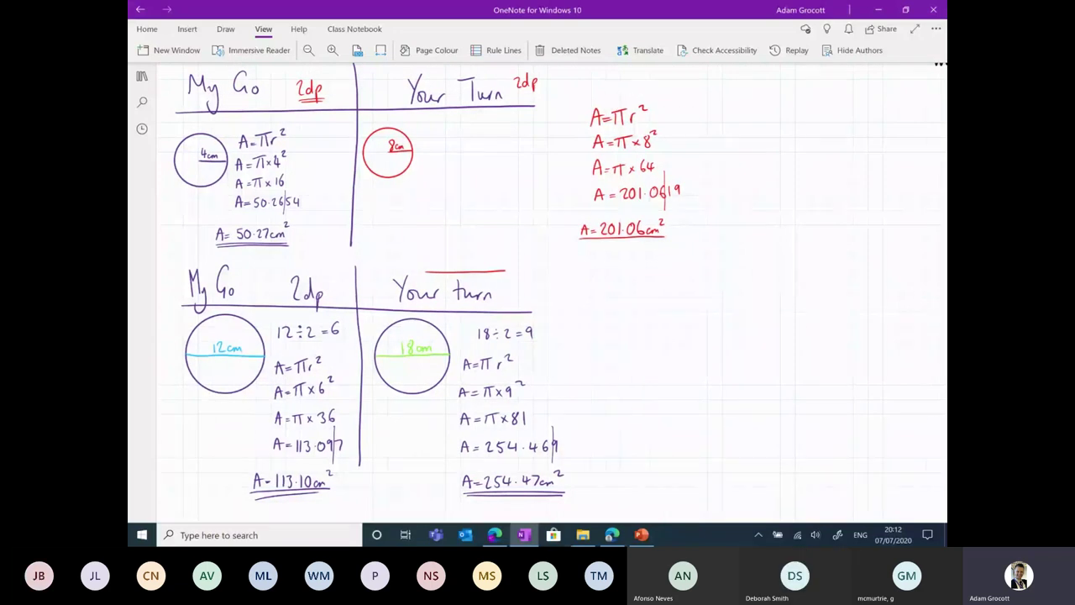
key("ctrl+shift+g")
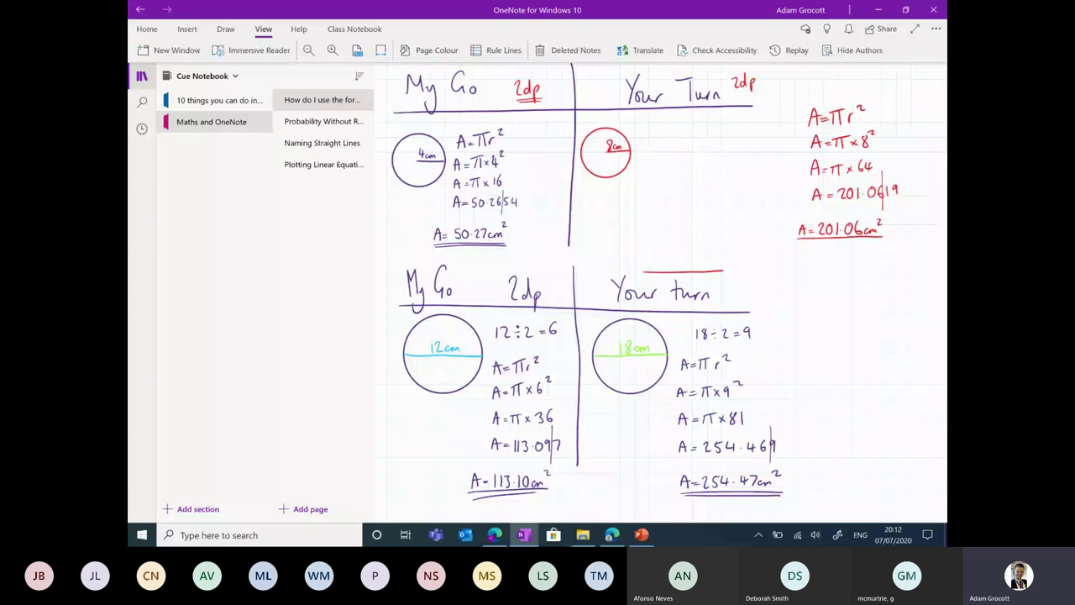
key("ctrl+shift+g")
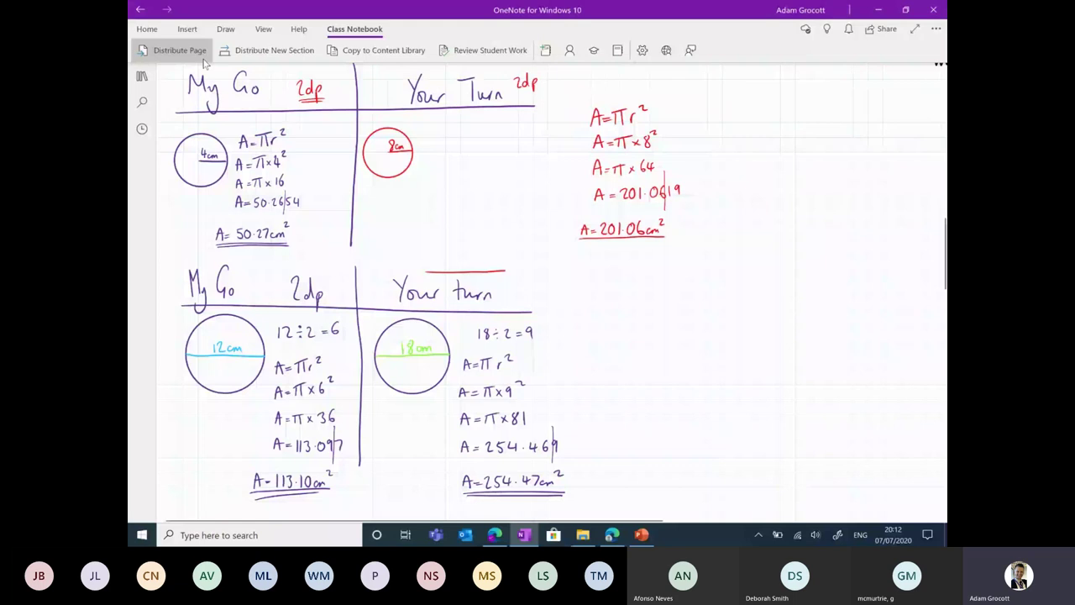
- Move the red handwritten working back beside the 8 cm circle in the Your Turn column, just above its loose underline
mouse_move(684, 343)
left_mouse_down()
mouse_move(683, 308)
mouse_move(684, 361)
left_mouse_up()
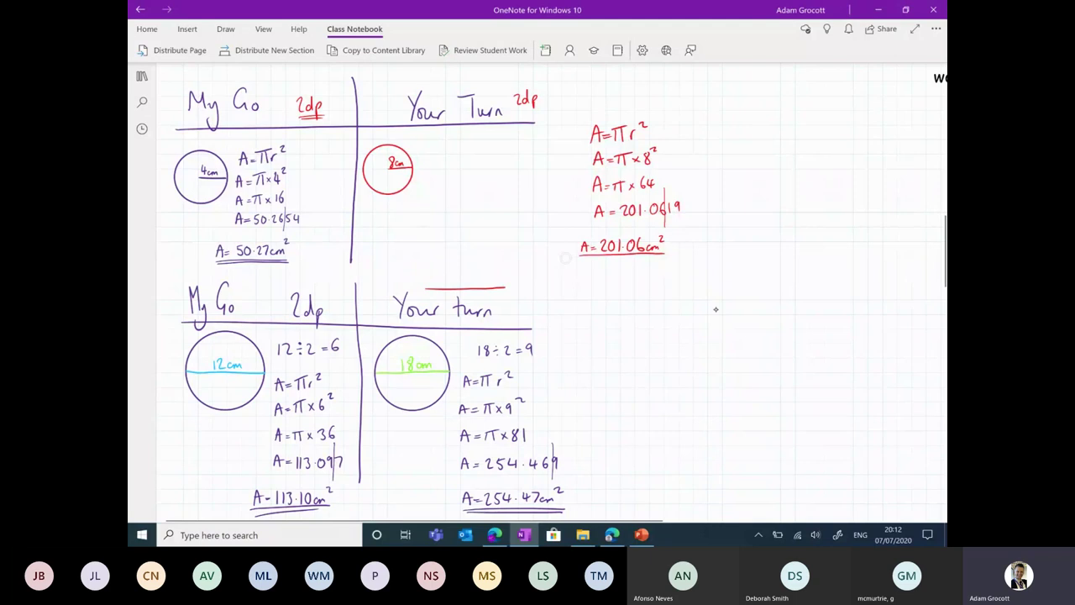
mouse_move(694, 244)
left_mouse_down()
mouse_move(698, 151)
mouse_move(559, 227)
mouse_move(638, 273)
left_mouse_up()
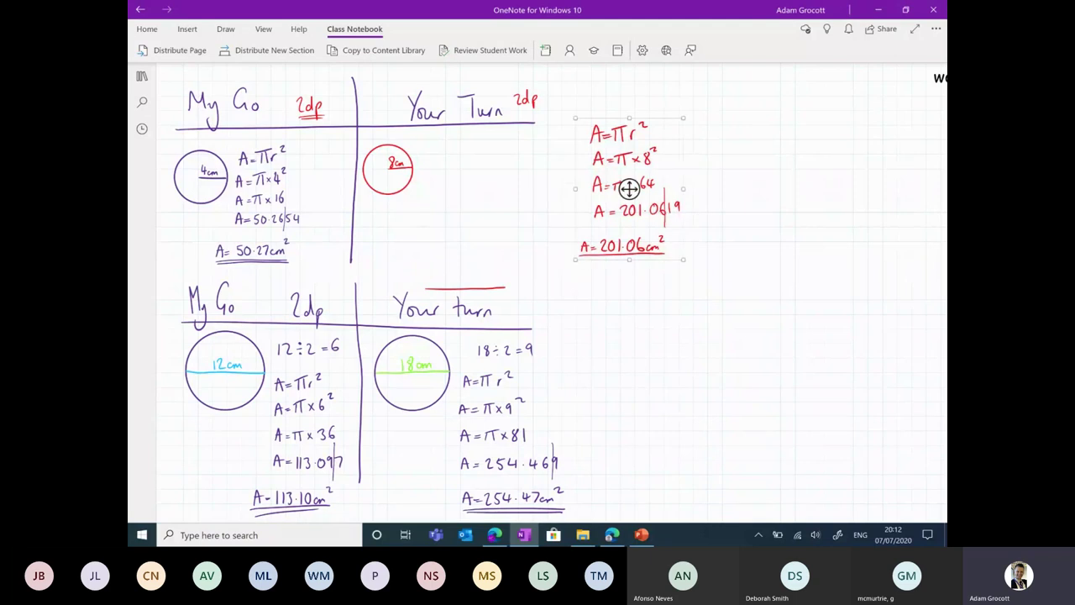
left_click_drag(629, 189, 473, 219)
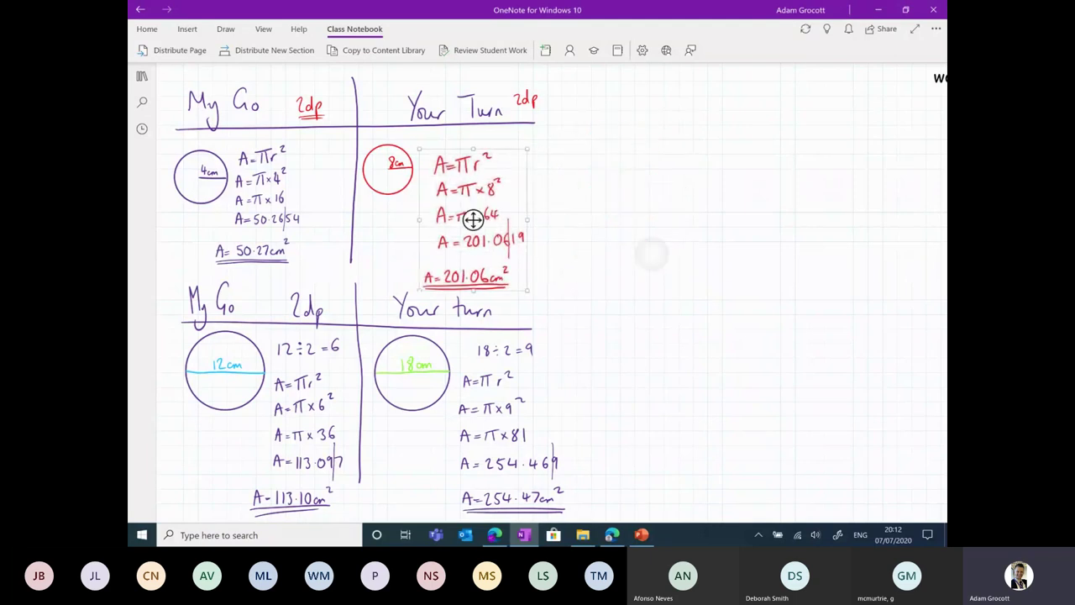
left_click(649, 264)
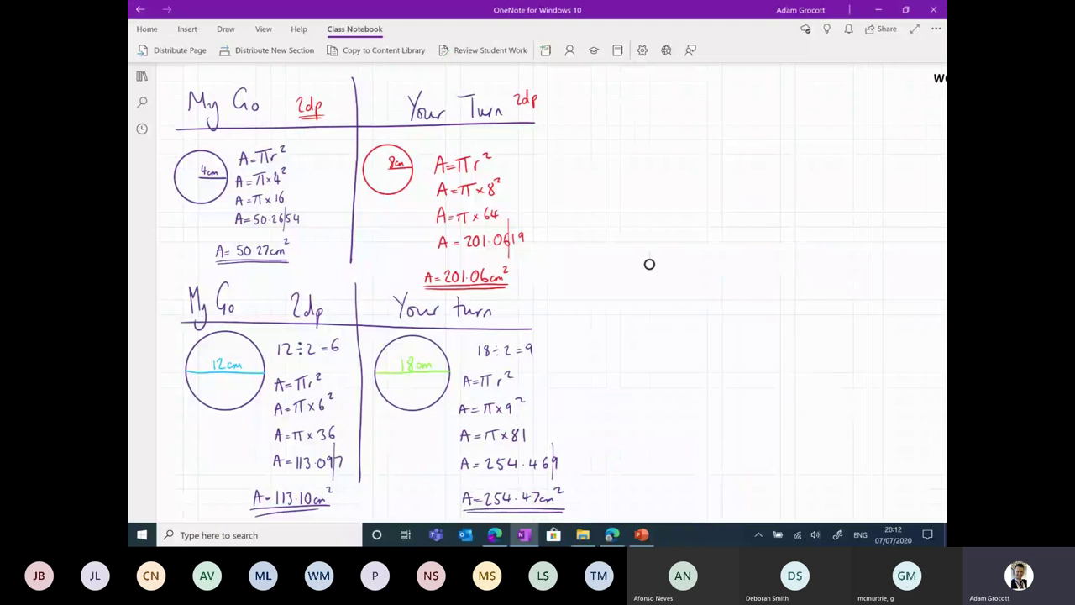
- Start an ink replay of the My Go working for the shaded ring, covering the lines from 18÷2 through A = 254.469
left_click_drag(649, 263, 648, 89)
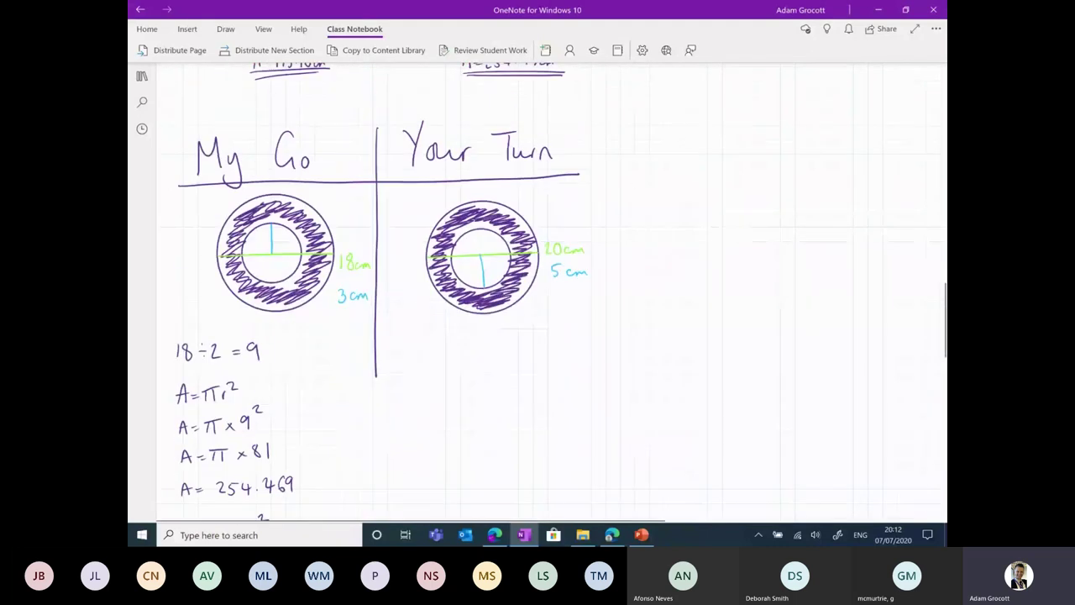
scroll(379, 195, "down", 1)
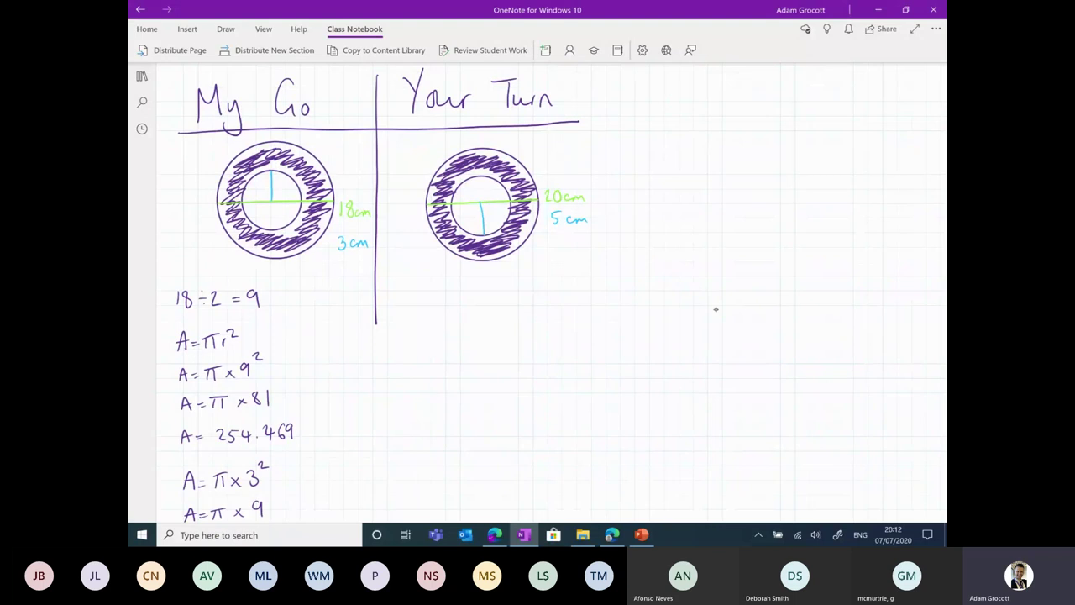
scroll(537, 294, "down", 3)
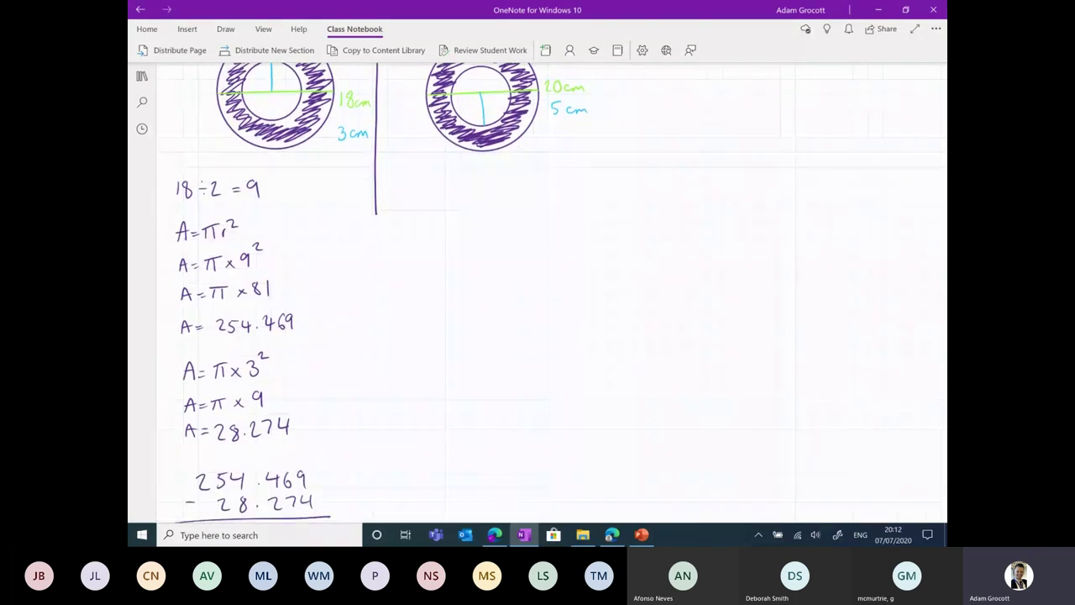
scroll(538, 294, "down", 3)
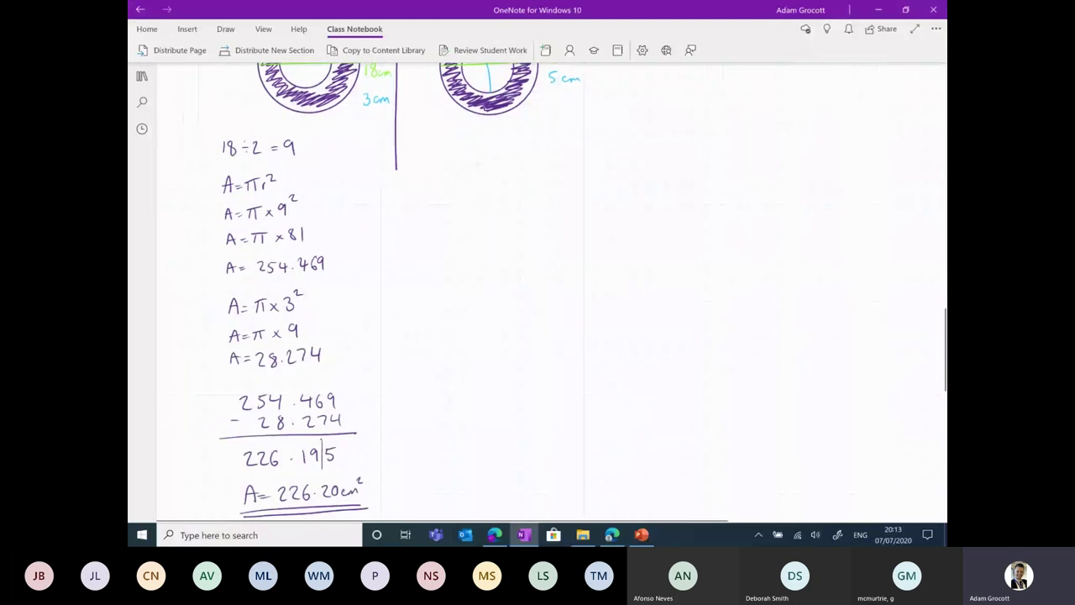
scroll(537, 293, "down", 2)
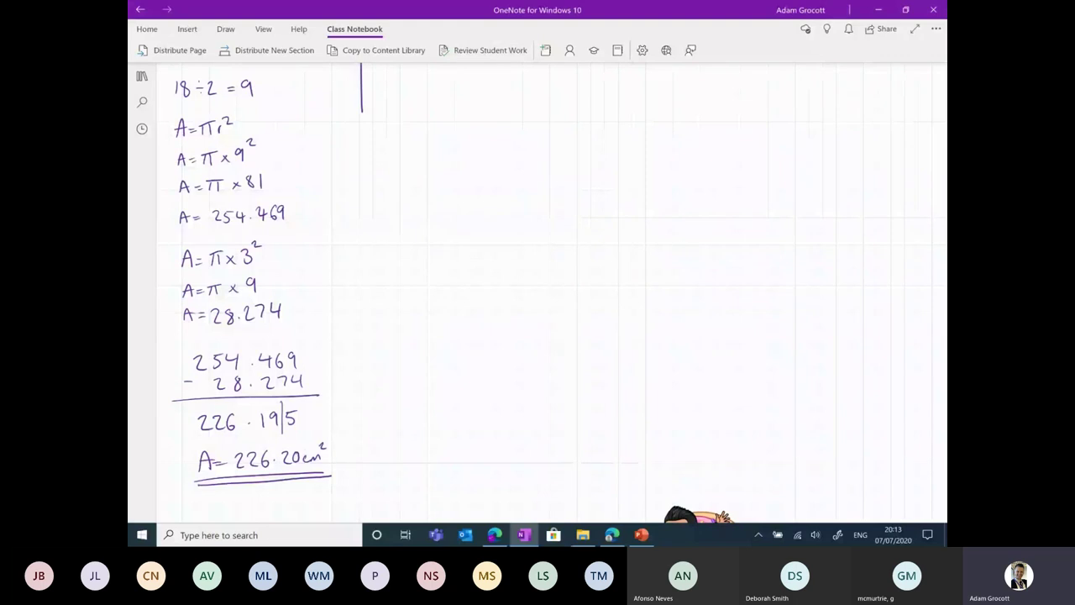
left_click(187, 29)
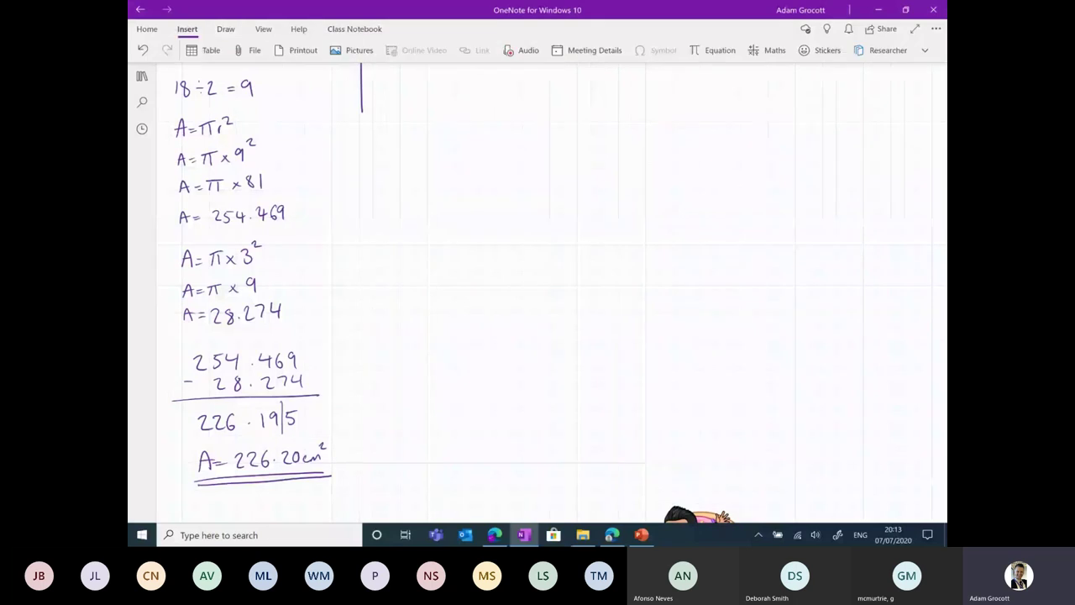
left_click(225, 28)
left_click(263, 28)
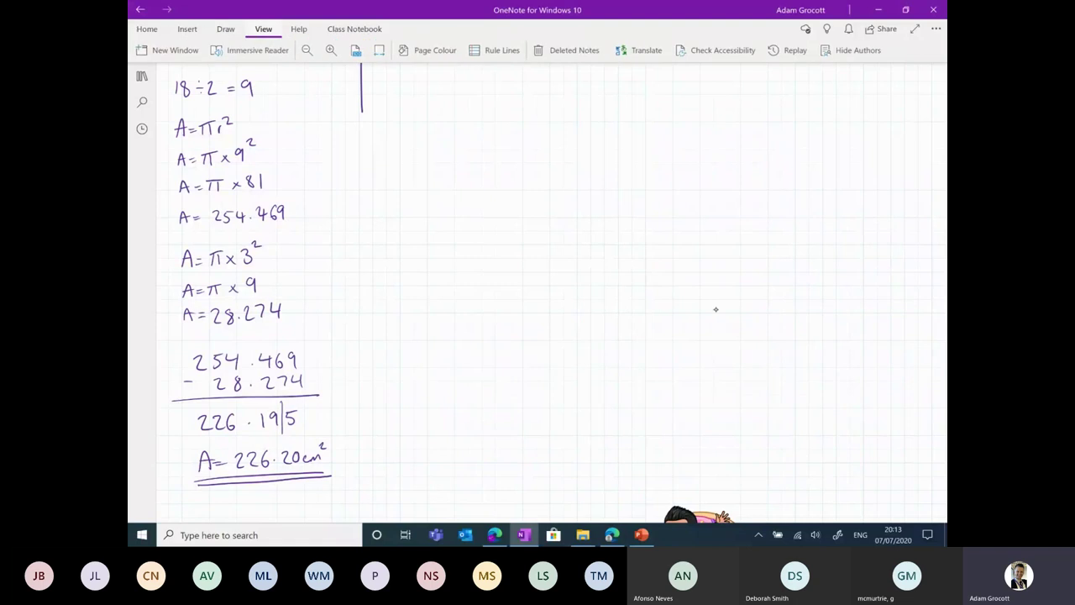
left_click(790, 50)
left_click(550, 324)
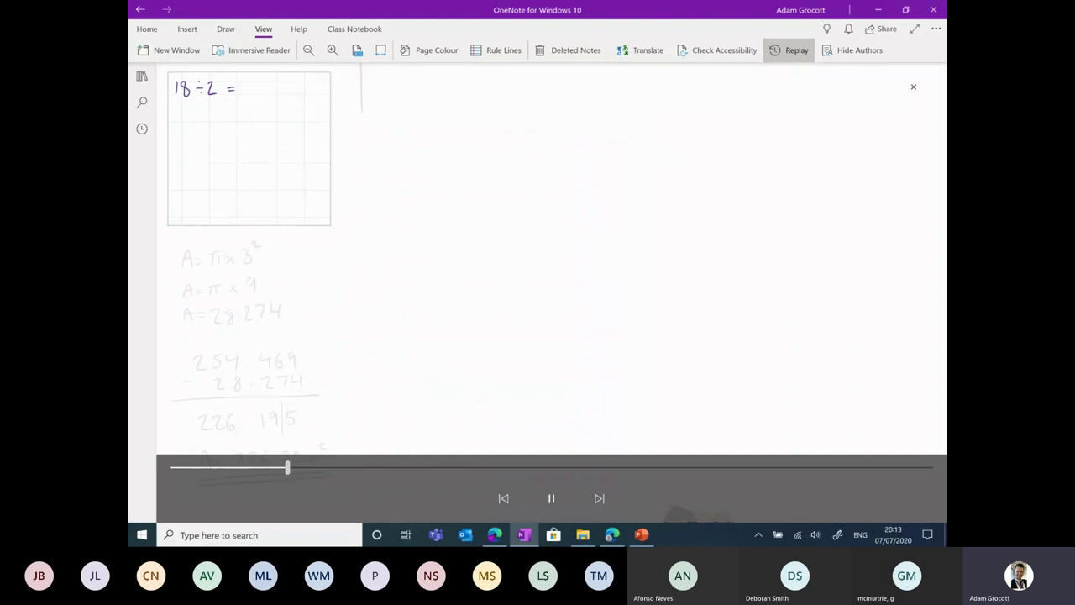
- Pause the ink replay of the shaded ring working and leave the replay
key("space")
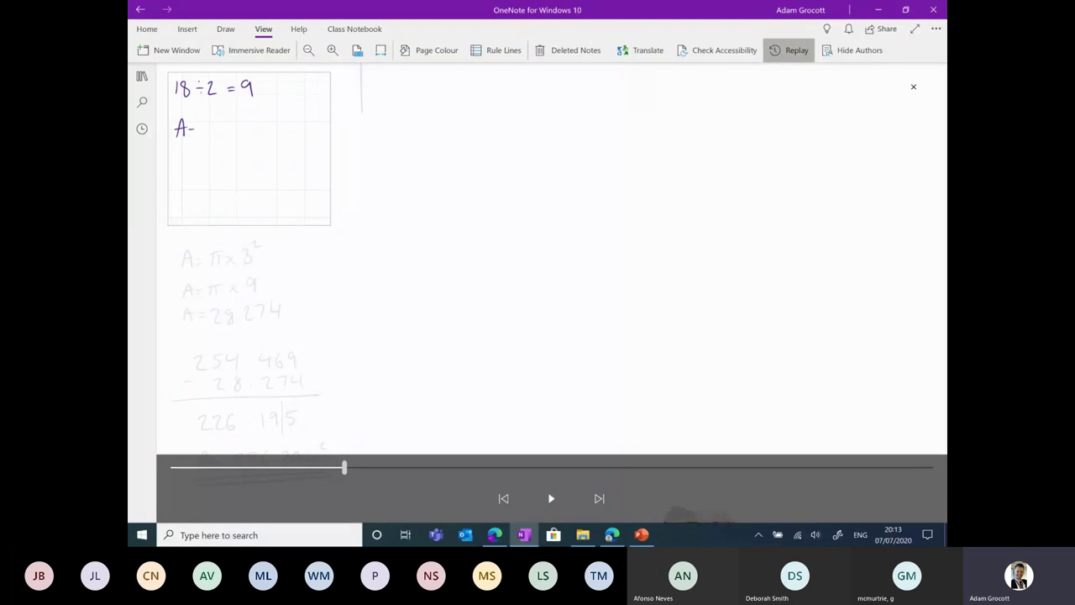
left_click(790, 51)
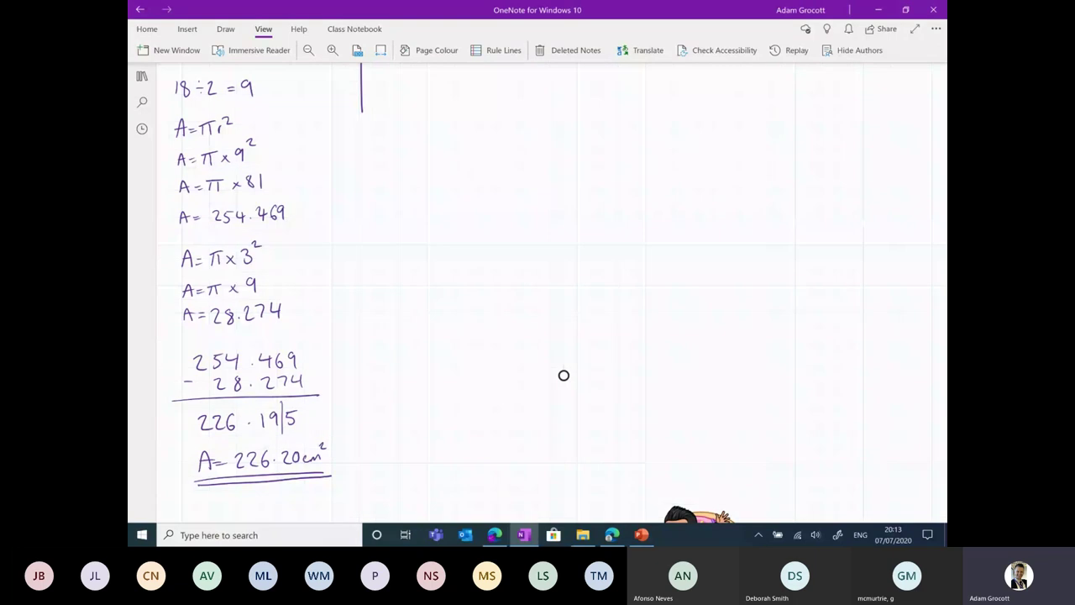
- Look over the circle-area page from the pizza problem through the worked examples to the doughnut icing question
scroll(563, 376, "down", 5)
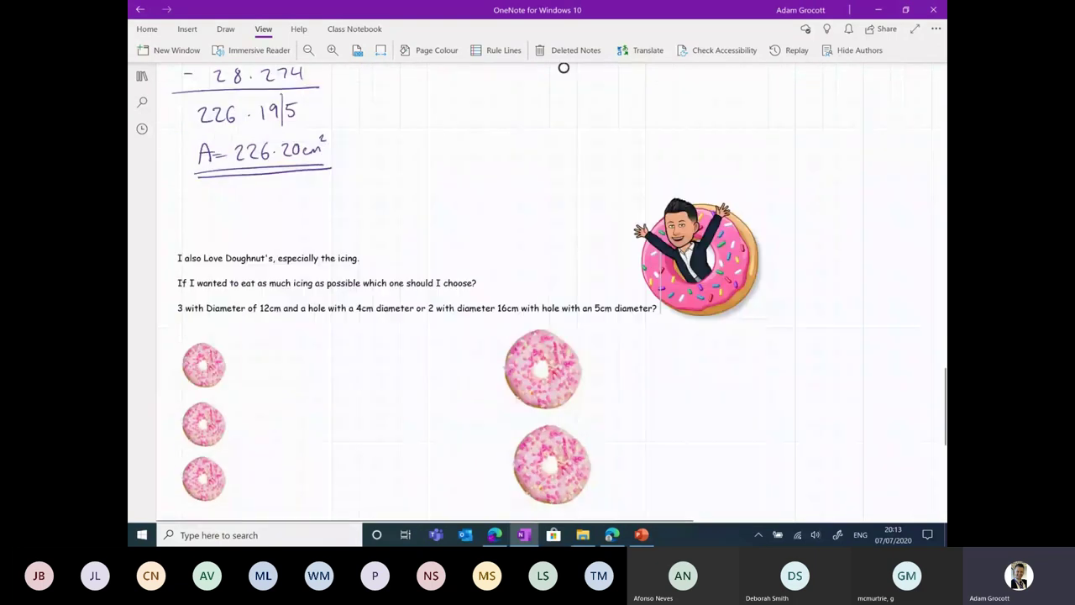
scroll(537, 294, "down", 2)
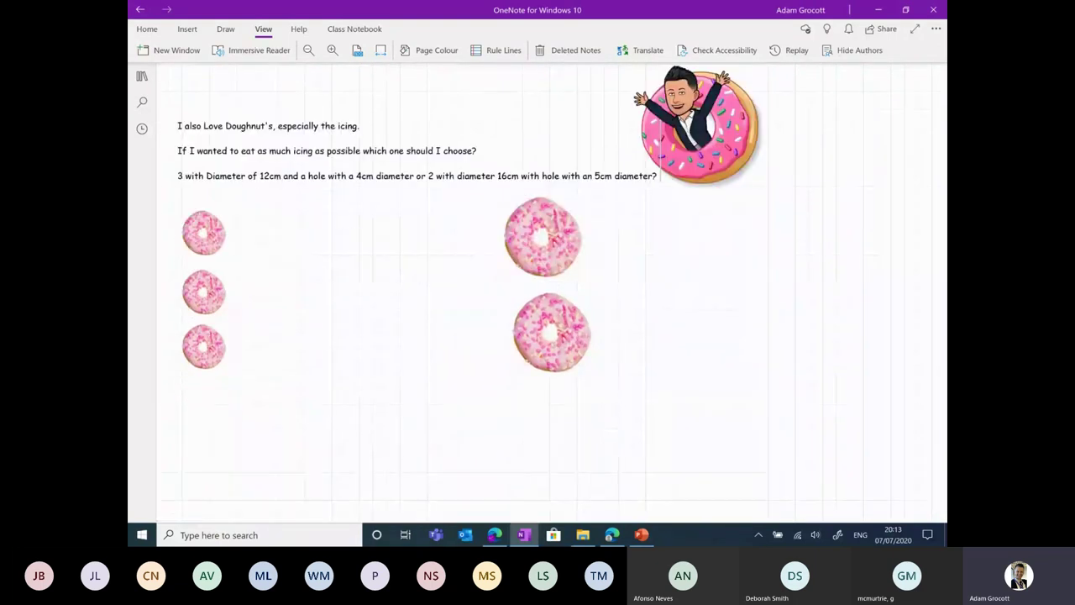
scroll(564, 376, "up", 12)
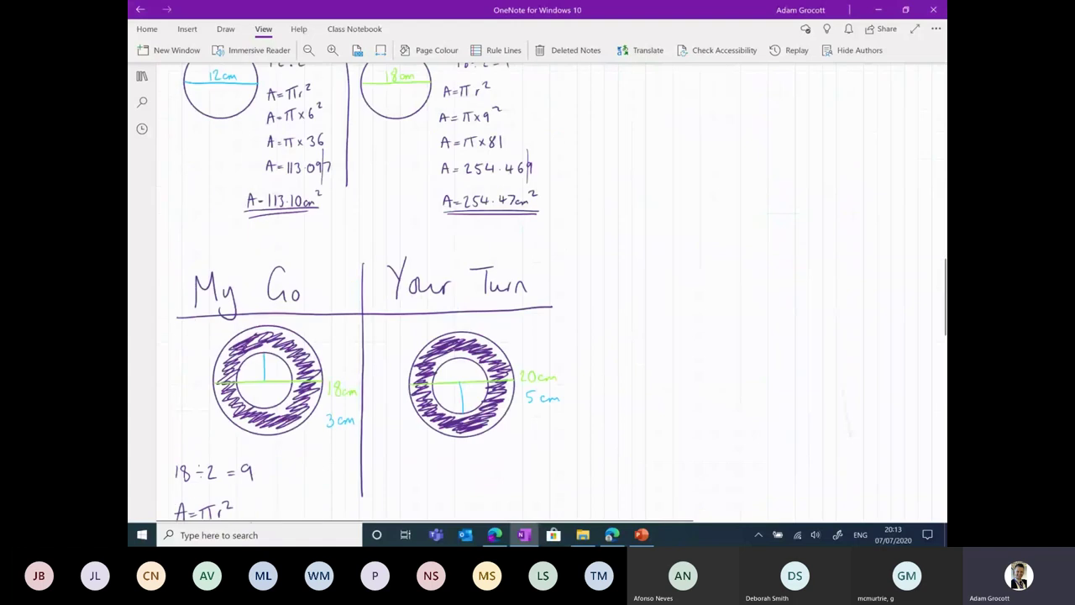
scroll(367, 293, "up", 1)
scroll(537, 294, "up", 10)
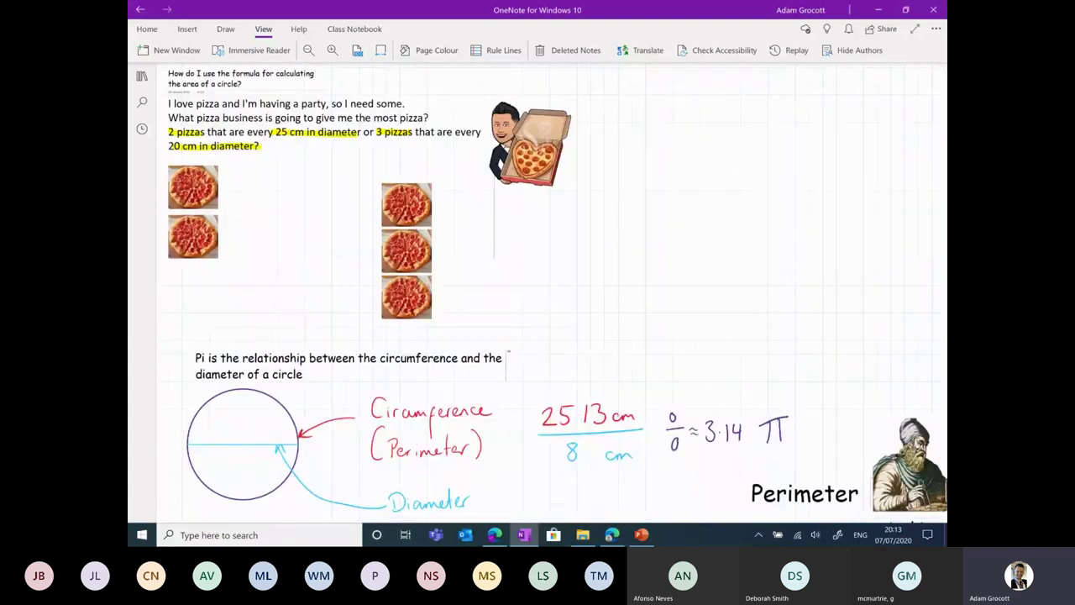
scroll(537, 294, "down", 5)
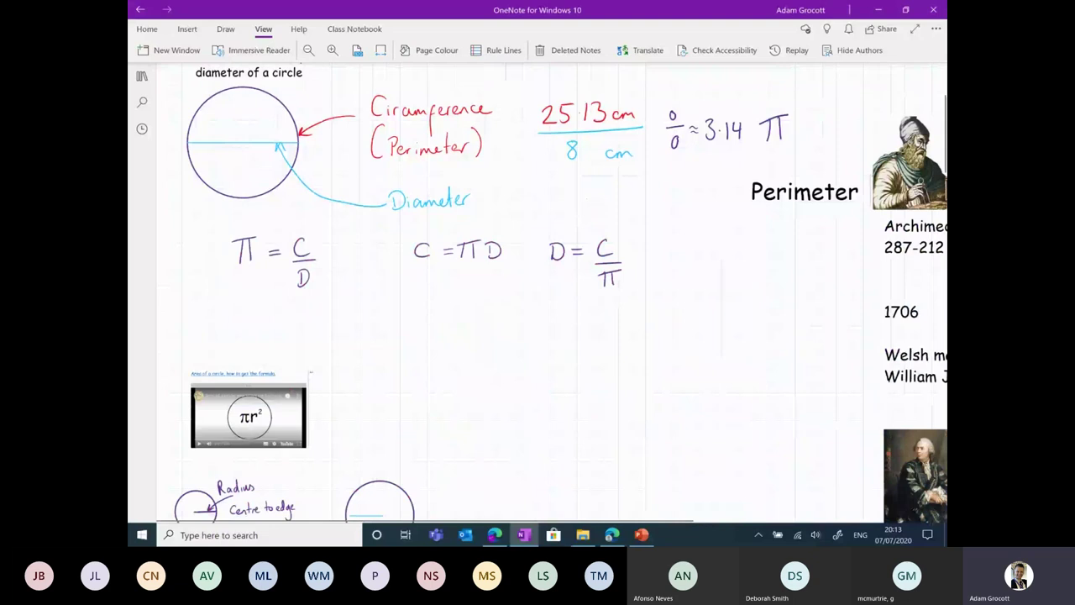
scroll(537, 294, "down", 10)
scroll(563, 358, "down", 1)
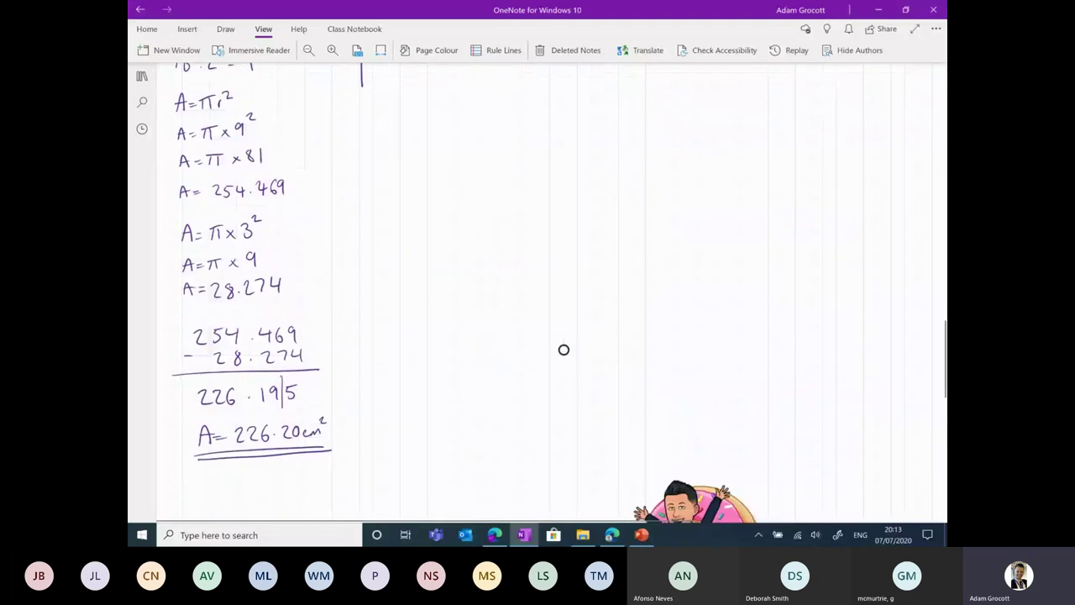
scroll(563, 350, "down", 6)
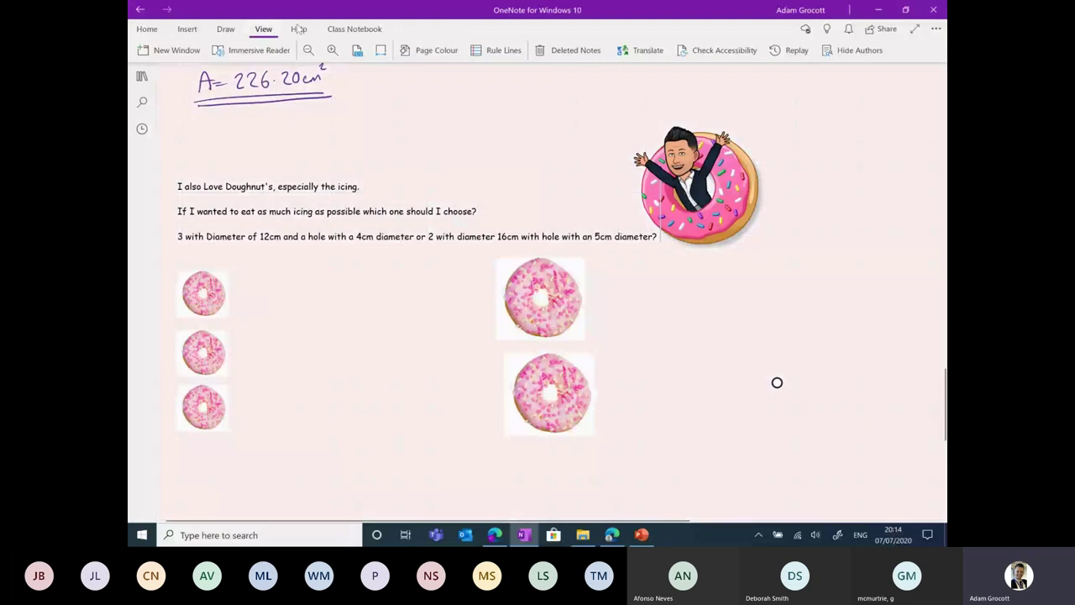
- Apply the pale pink page colour to the circle-area page and reset it to No Fill
left_click(417, 52)
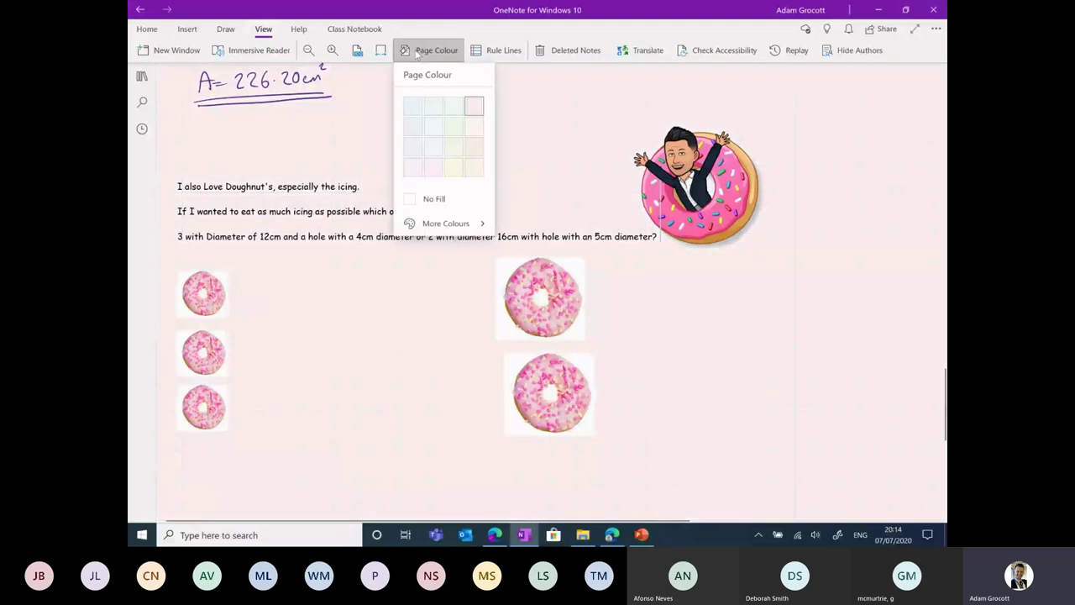
left_click(475, 105)
left_click(445, 59)
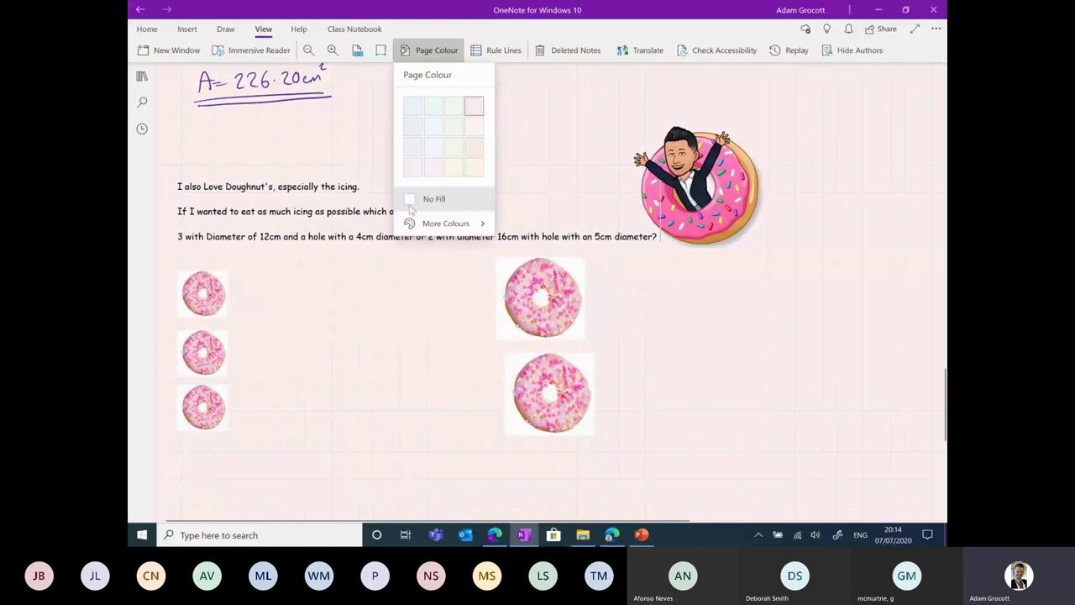
left_click(410, 203)
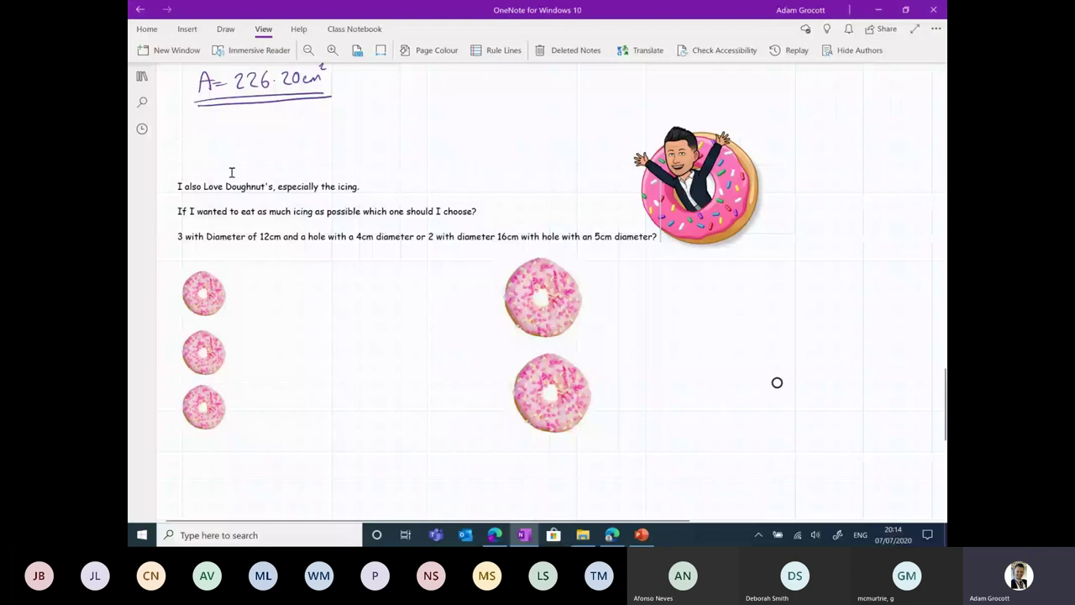
- Open the Probability Without Replacement page in the Maths and OneNote section and collapse the page list
scroll(636, 319, "up", 1)
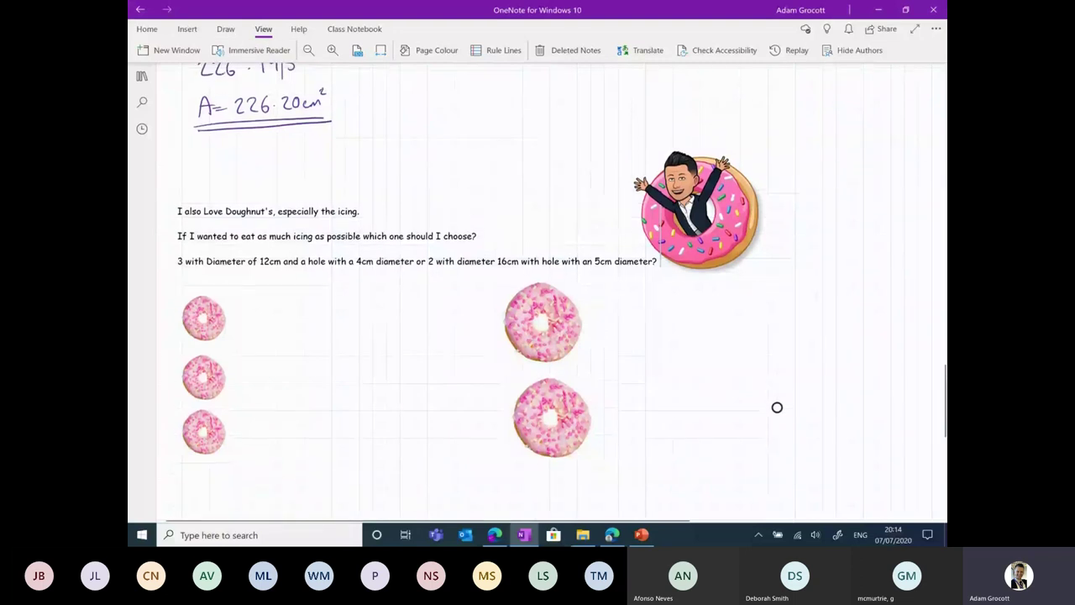
scroll(777, 412, "up", 5)
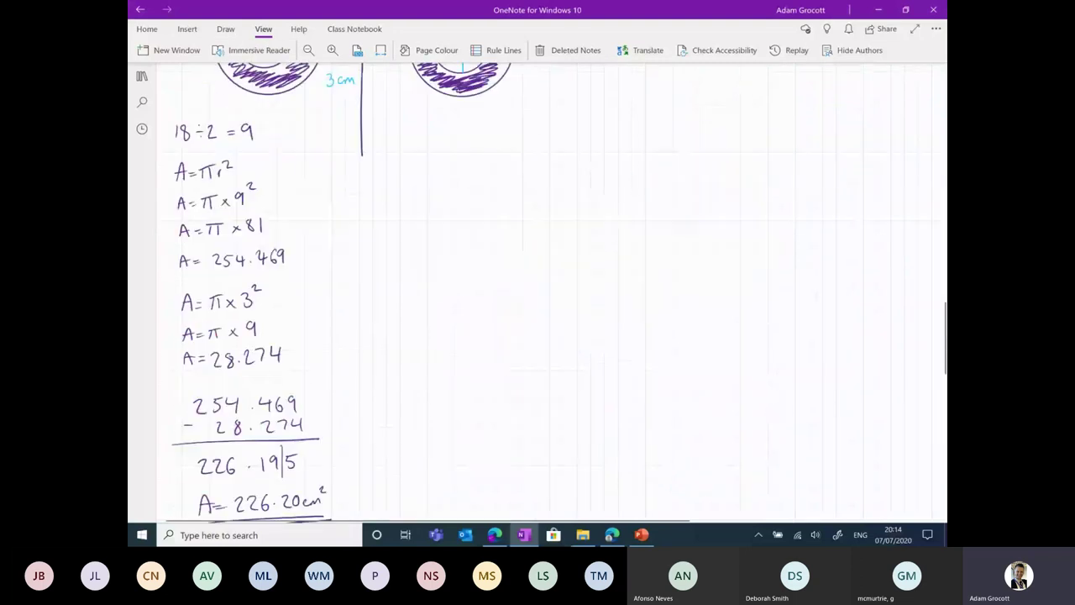
scroll(538, 294, "up", 10)
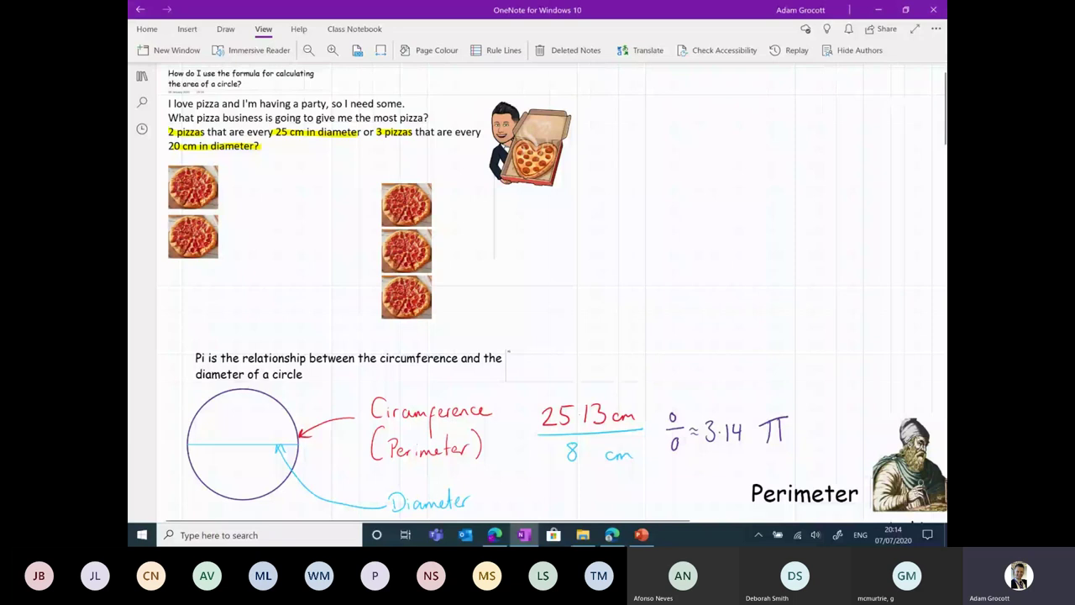
scroll(537, 293, "down", 4)
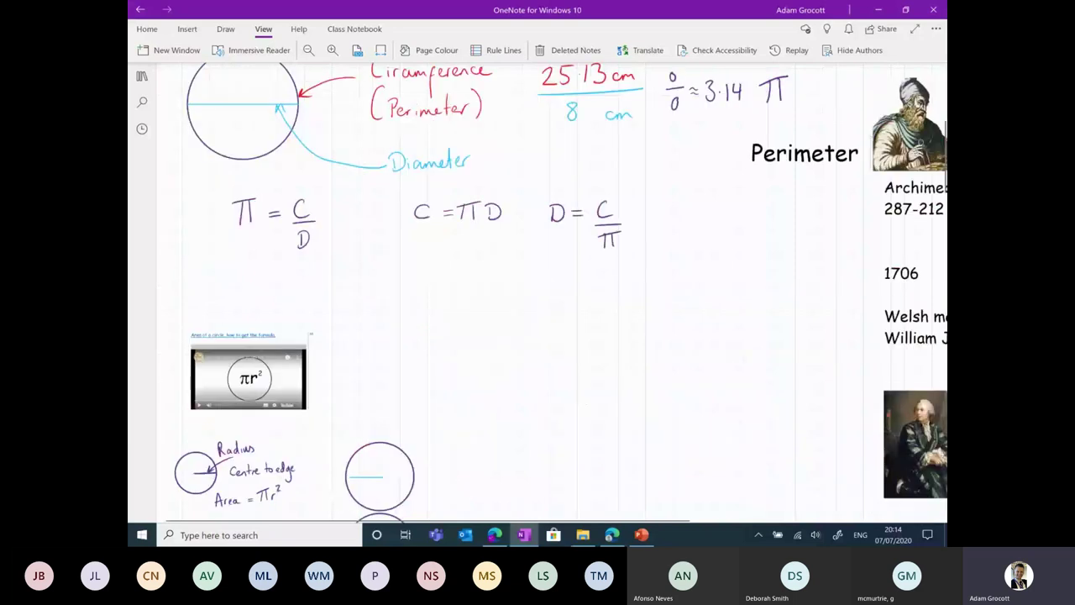
scroll(538, 294, "down", 5)
scroll(777, 327, "down", 10)
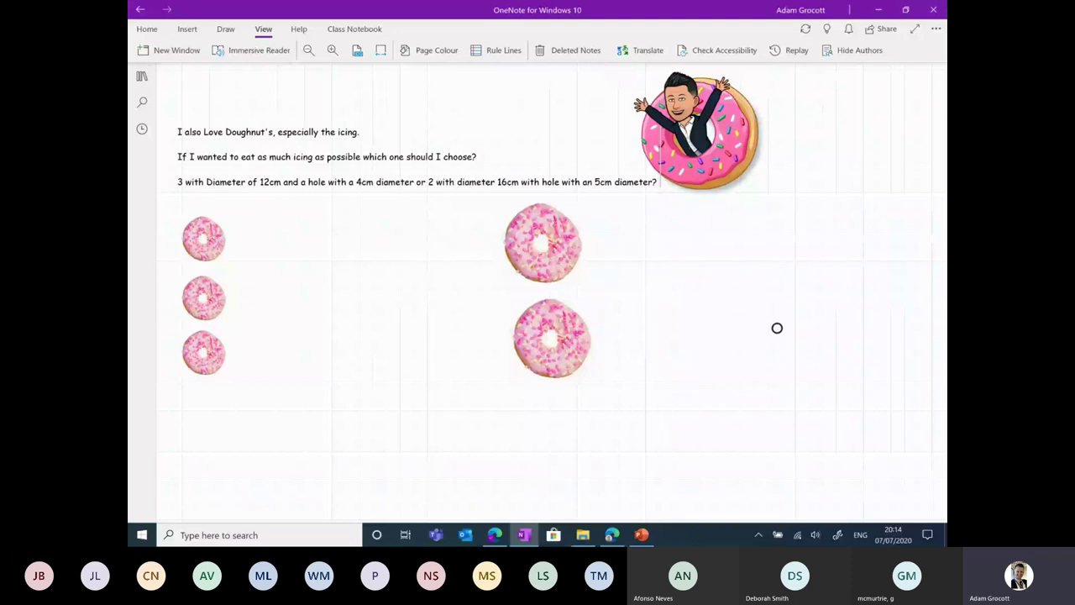
left_click(142, 75)
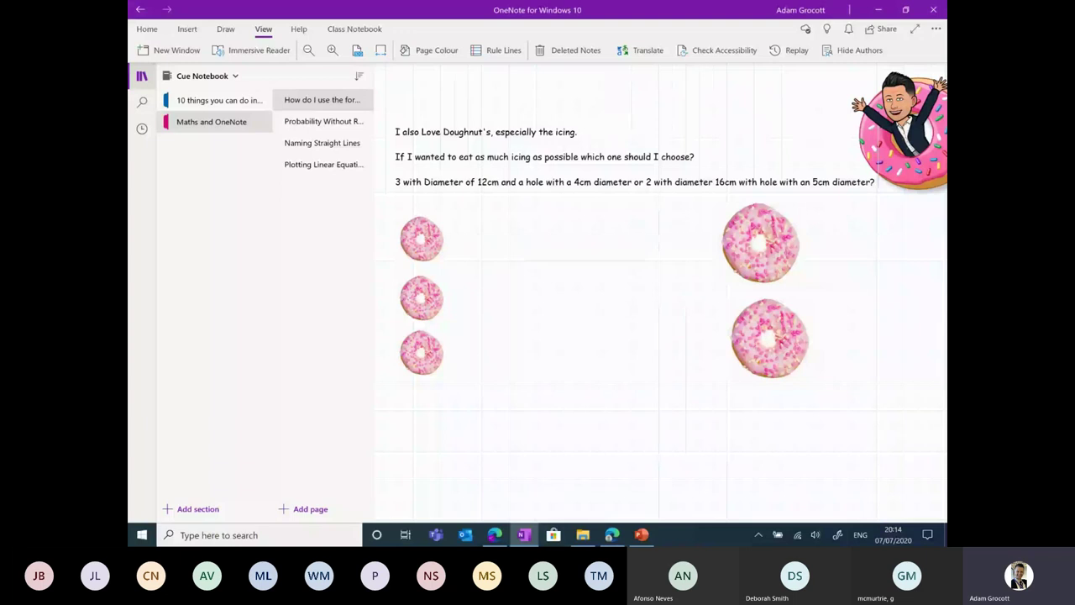
left_click(323, 121)
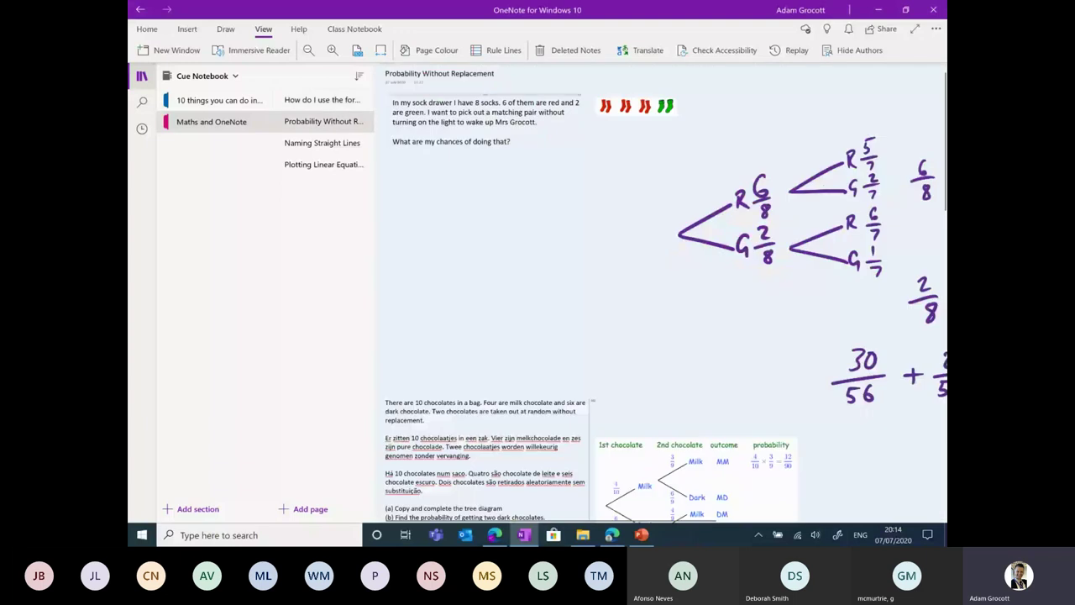
key("ctrl+shift+g")
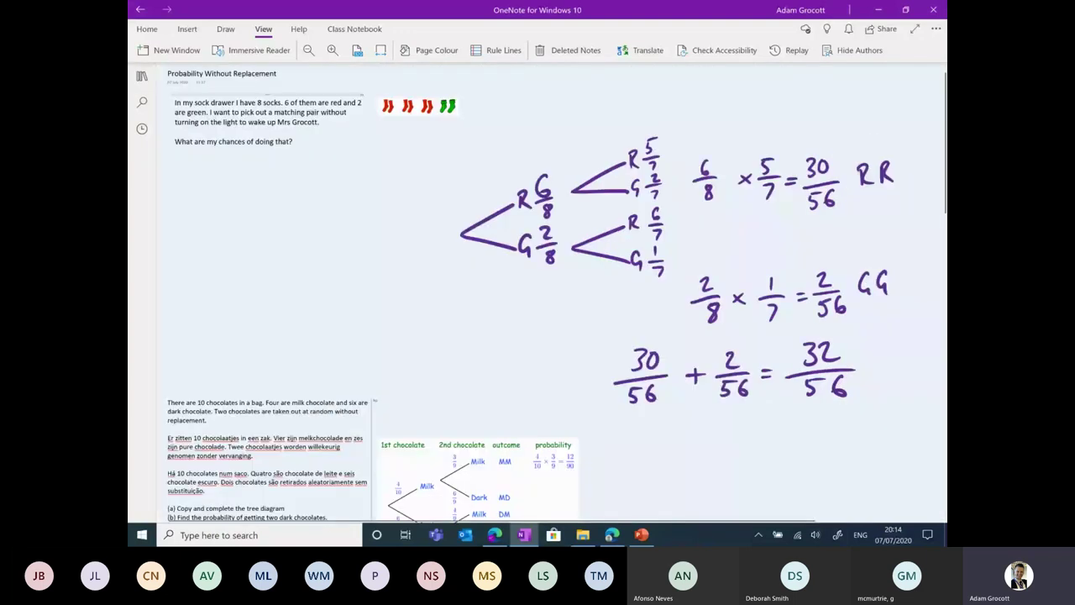
- Examine the sock drawer problem and its handwritten tree diagram and probability calculations up close
key("ctrl+plus")
key("ctrl+plus")
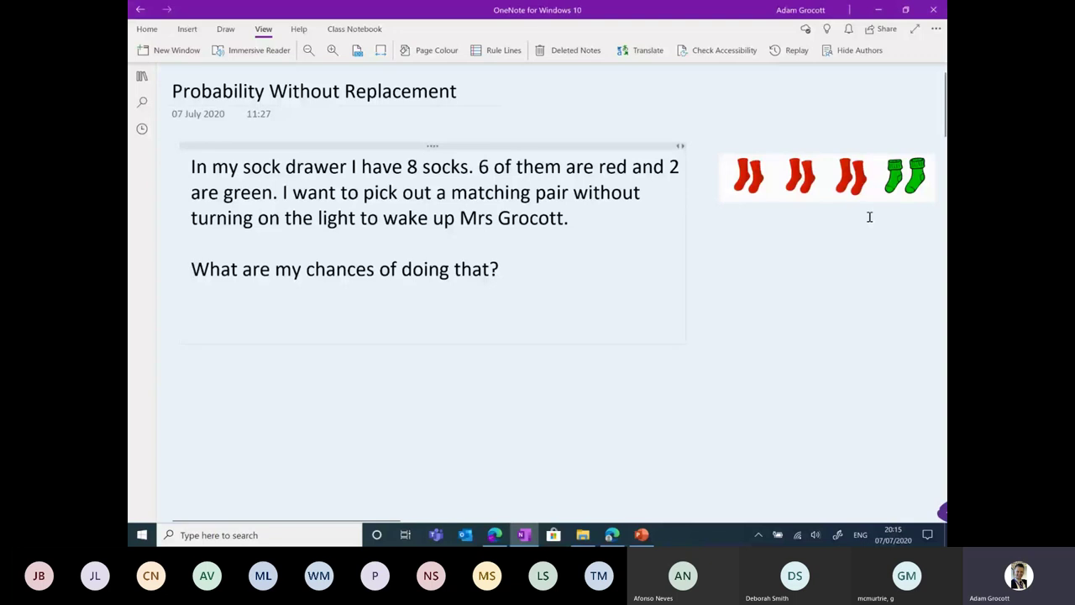
scroll(521, 203, "down", 2)
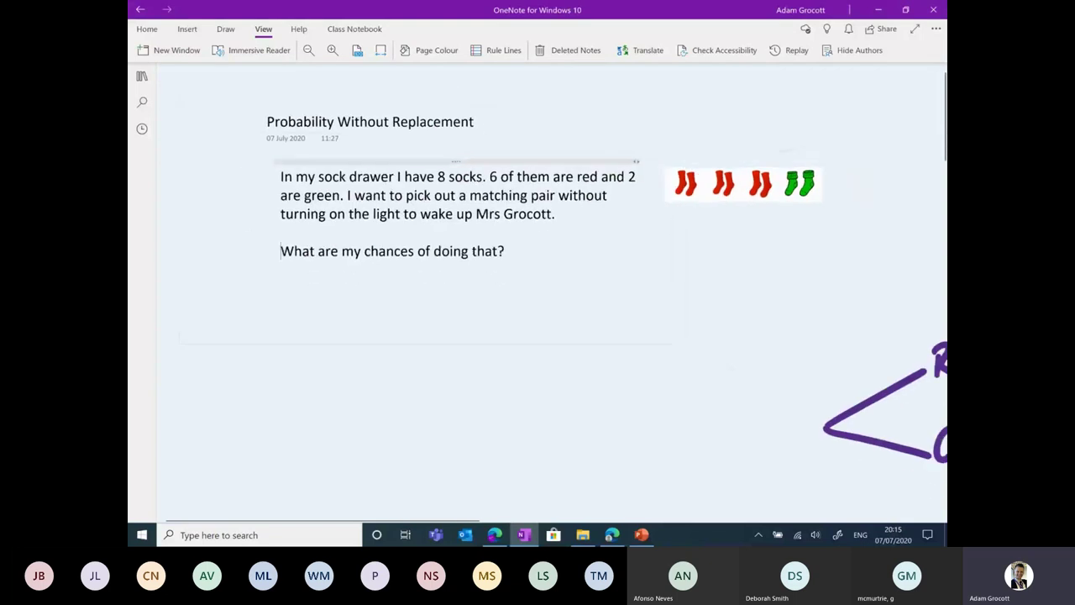
scroll(537, 294, "down", 3)
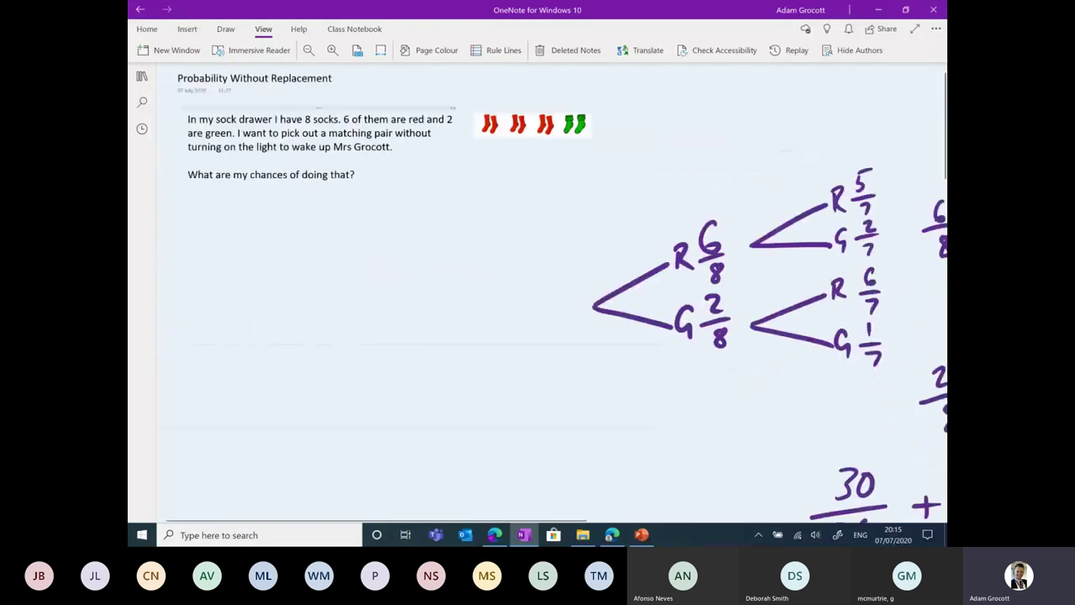
scroll(537, 294, "right", 5)
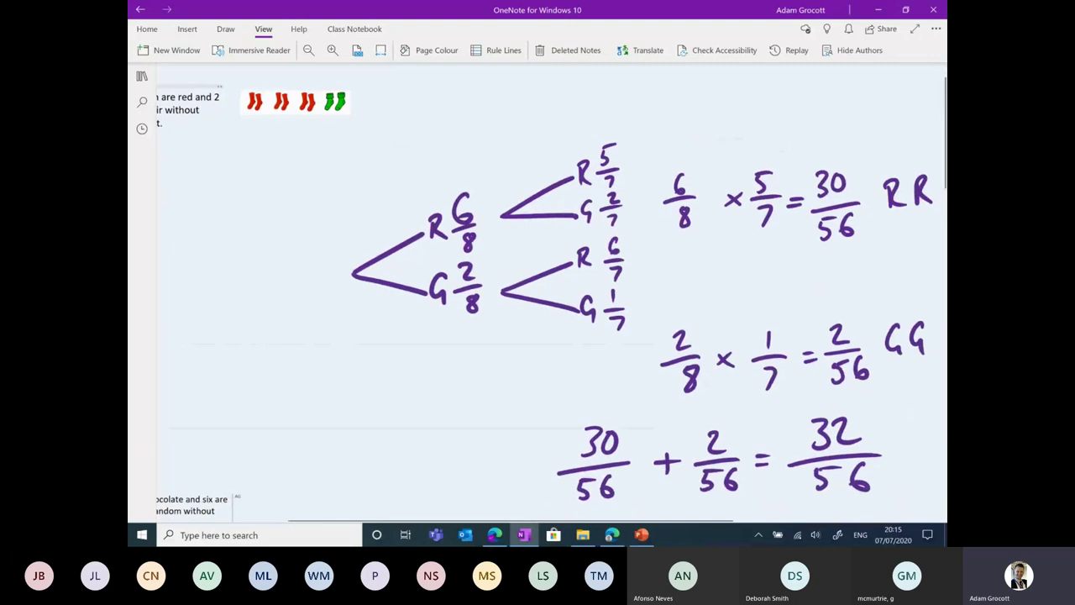
scroll(538, 294, "down", 2)
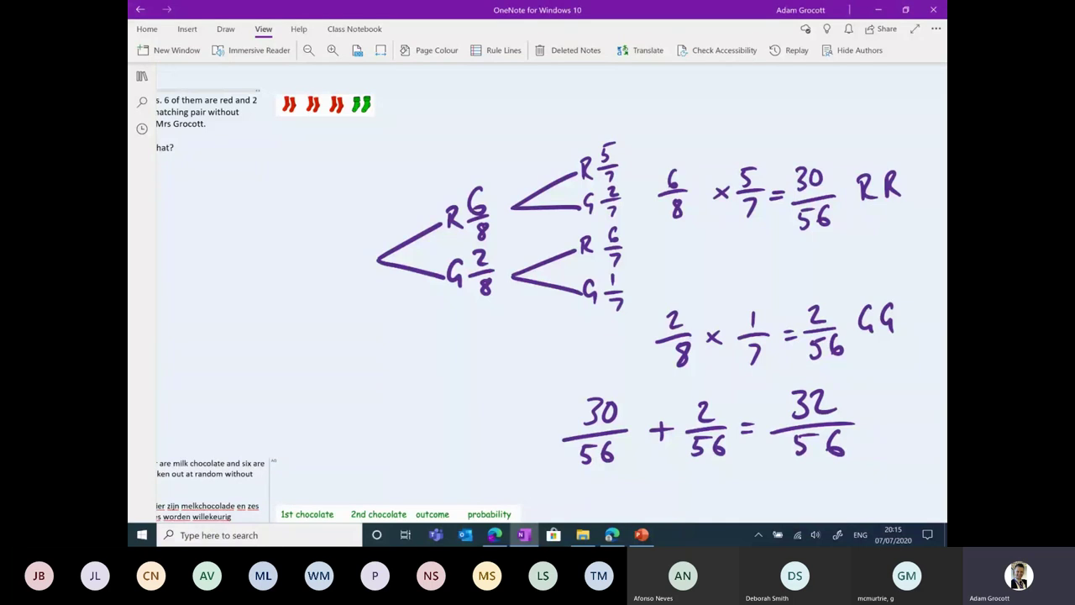
scroll(537, 294, "up", 3)
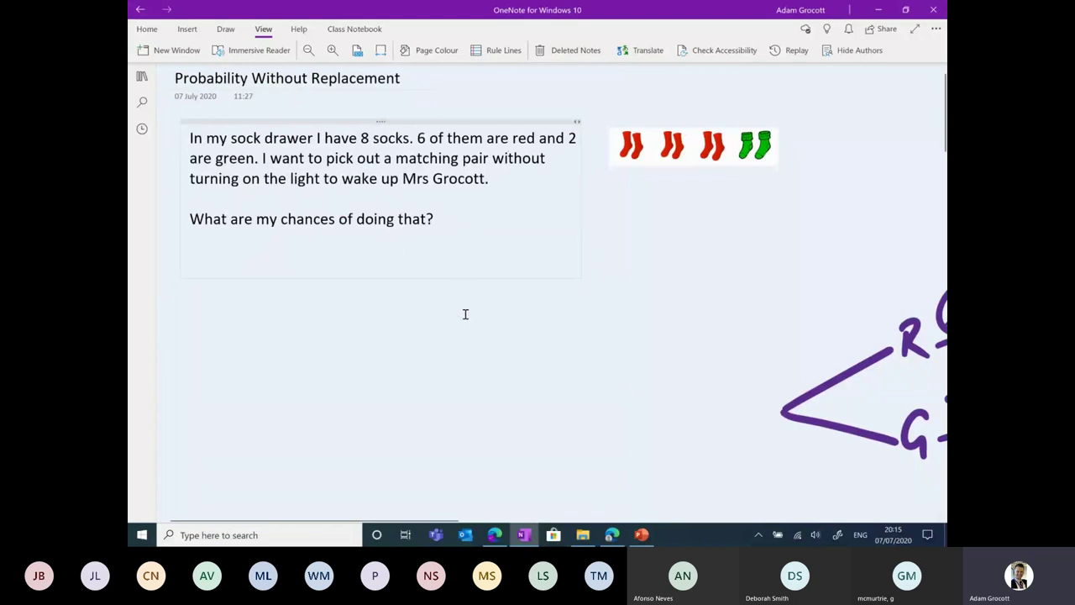
- Handwrite "What are my chances?" in purple ink in the empty space below the sock drawer question
scroll(463, 312, "down", 1)
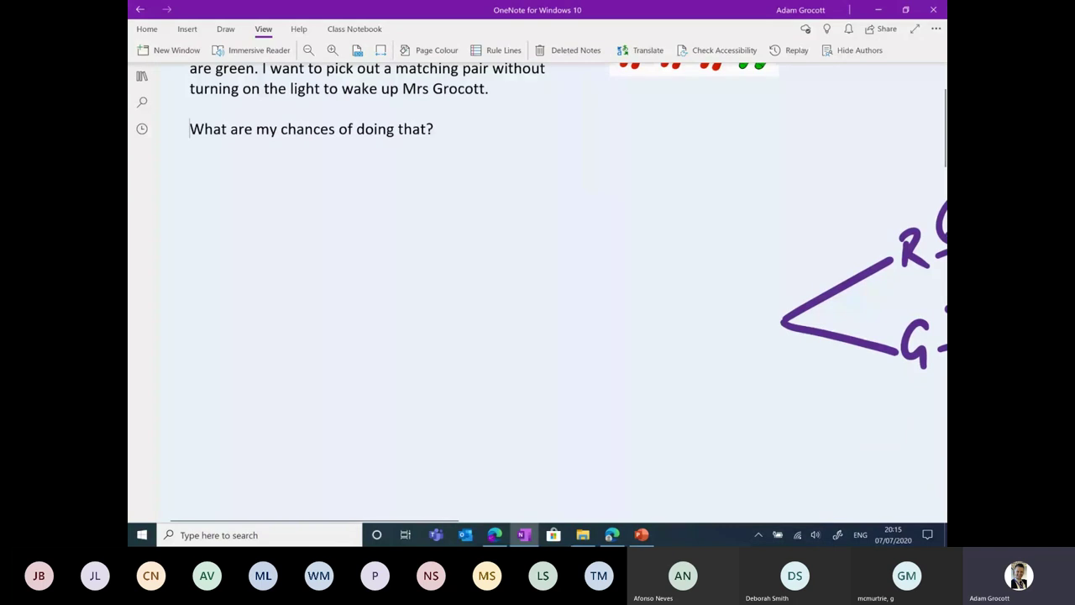
mouse_move(208, 252)
left_mouse_down()
mouse_move(233, 249)
mouse_move(291, 277)
left_mouse_up()
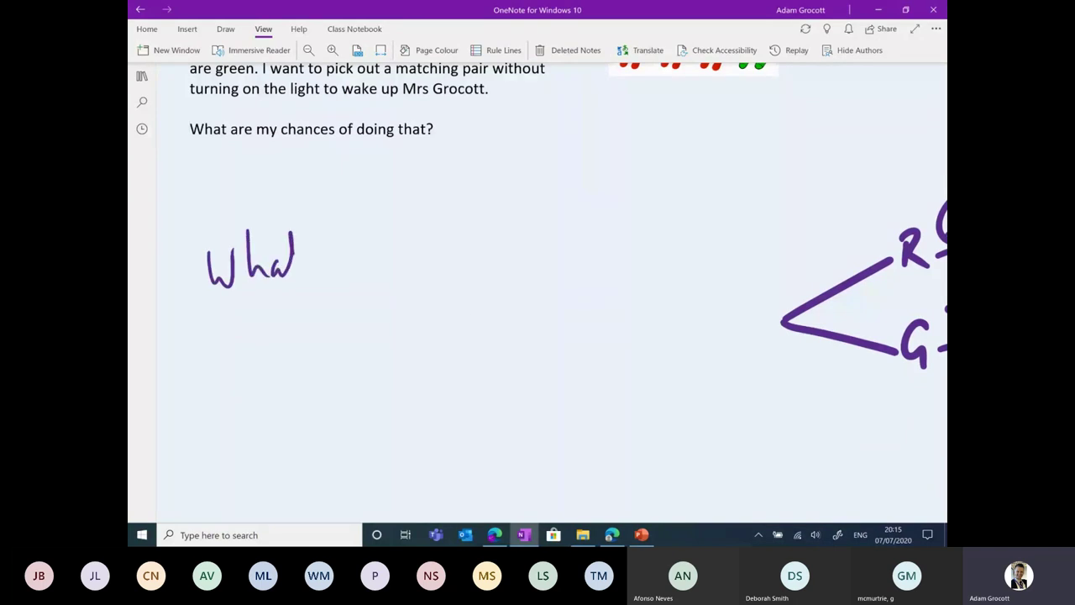
mouse_move(299, 233)
left_mouse_down()
mouse_move(302, 274)
mouse_move(309, 255)
left_mouse_up()
left_click_drag(338, 254, 340, 270)
mouse_move(346, 271)
left_mouse_down()
mouse_move(361, 252)
mouse_move(378, 266)
mouse_move(438, 267)
mouse_move(421, 313)
left_mouse_up()
left_click_drag(497, 252, 489, 265)
mouse_move(507, 232)
left_mouse_down()
mouse_move(509, 267)
mouse_move(526, 264)
left_mouse_up()
mouse_move(541, 252)
left_mouse_down()
mouse_move(543, 266)
mouse_move(574, 264)
left_mouse_up()
mouse_move(588, 257)
left_mouse_down()
mouse_move(606, 252)
mouse_move(602, 264)
left_mouse_up()
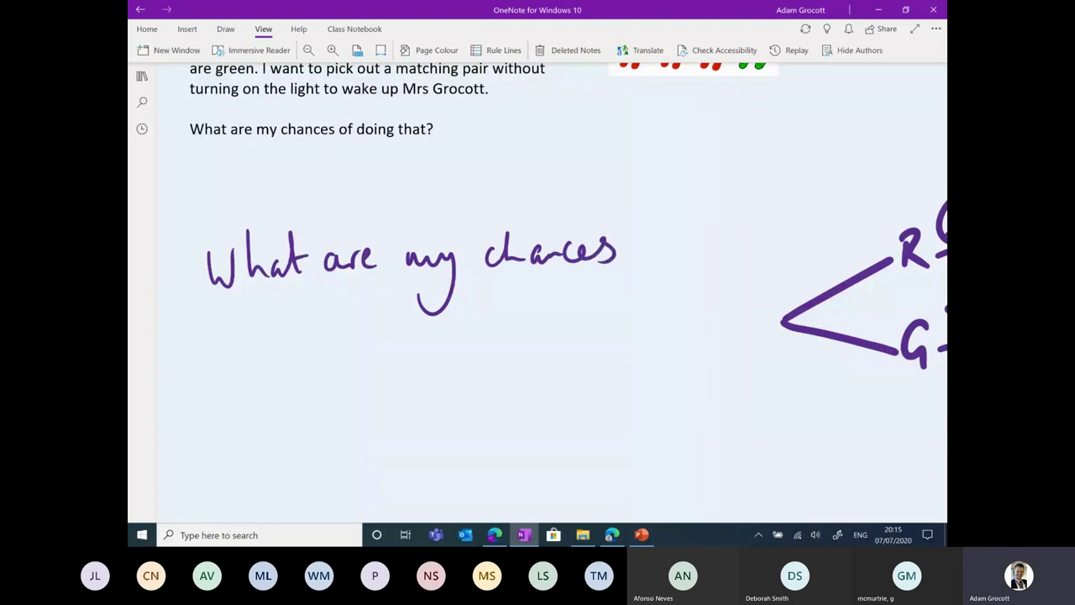
left_click_drag(619, 208, 628, 242)
- Select the whole handwritten question "What are my chances?" and convert it with Ink to Text
mouse_move(277, 322)
left_mouse_down()
mouse_move(395, 342)
mouse_move(461, 333)
left_mouse_up()
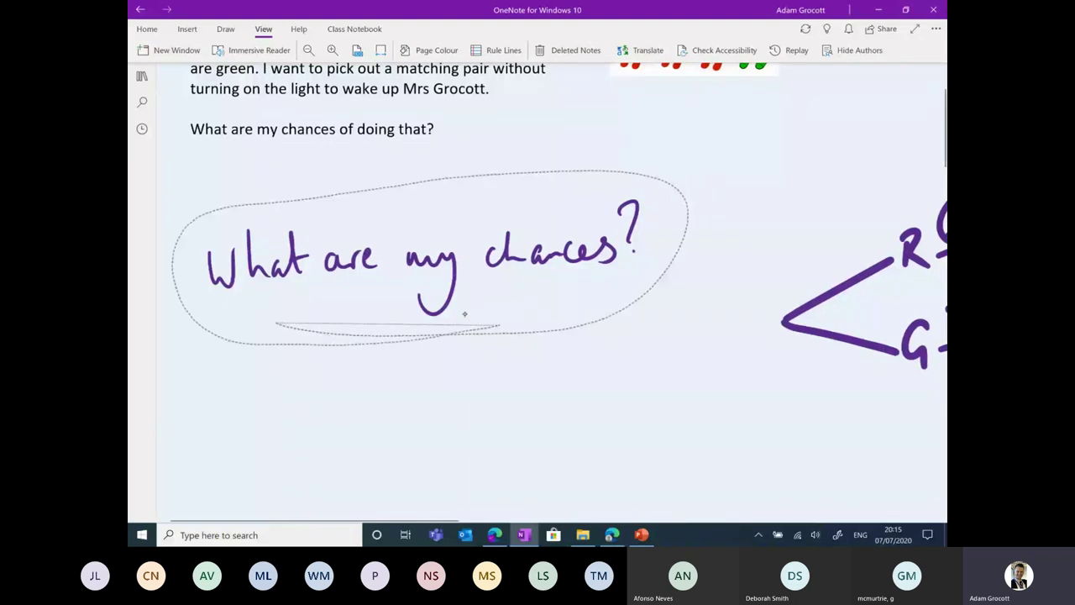
left_click_drag(465, 314, 460, 315)
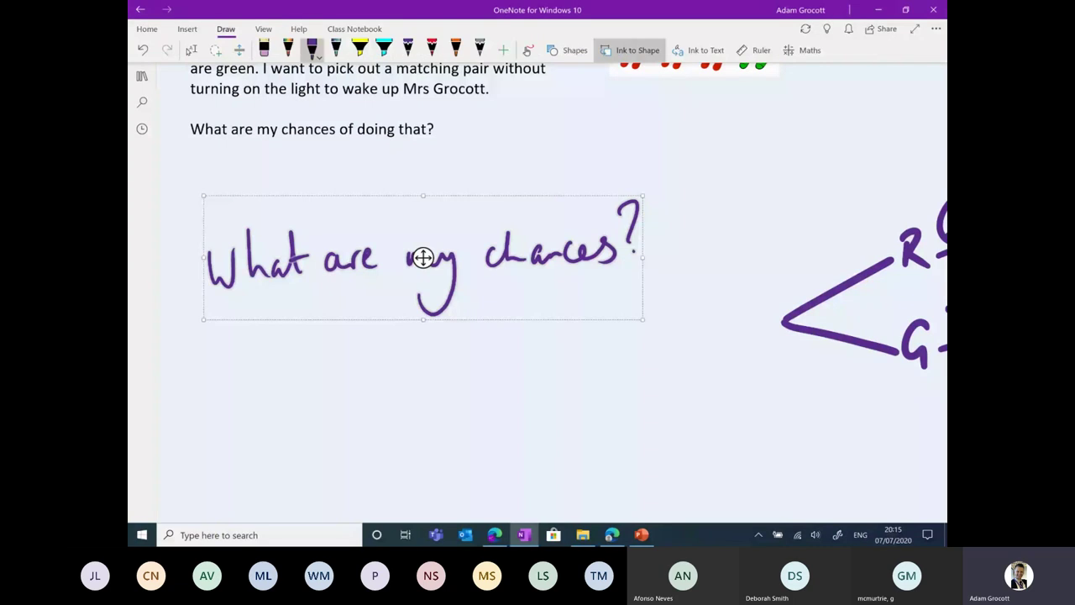
left_click(697, 50)
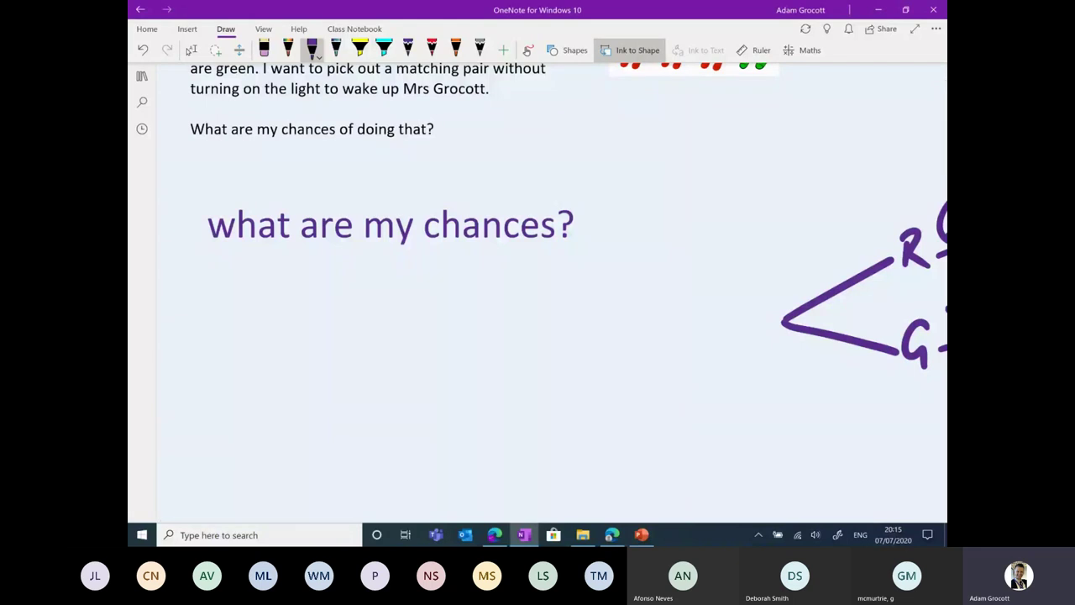
- Look over the sock tree diagram and the RR and GG probability calculations beside the converted question
scroll(538, 294, "down", 3)
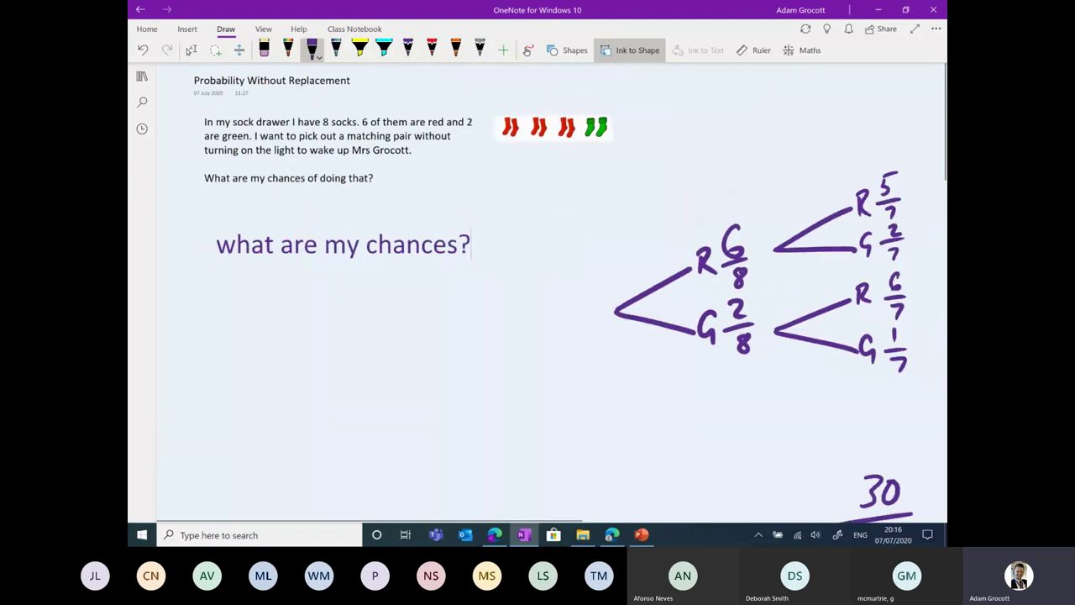
scroll(551, 299, "right", 3)
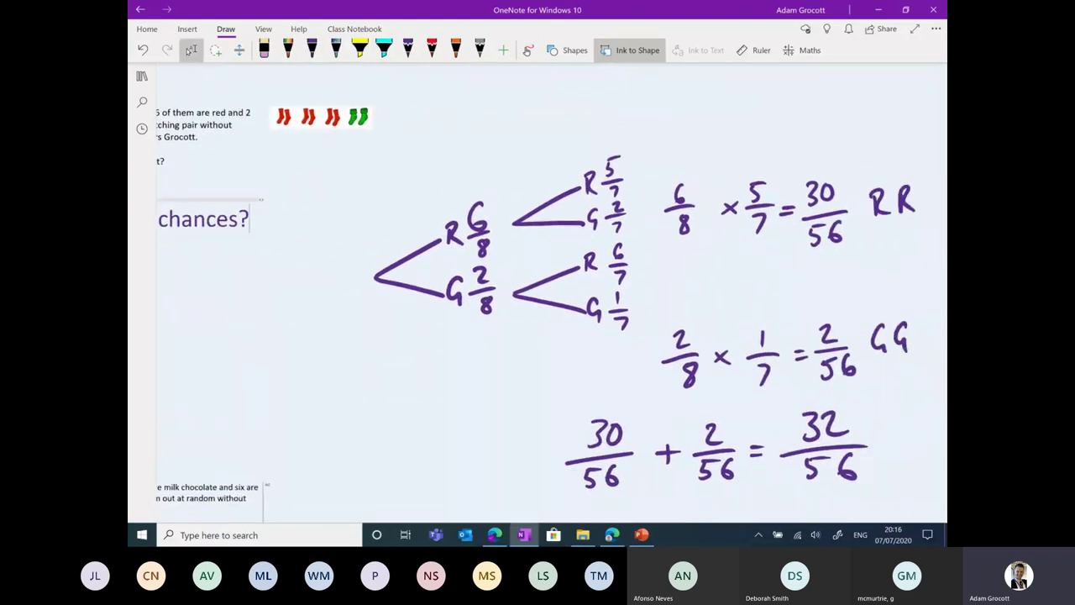
scroll(551, 298, "down", 1)
scroll(464, 314, "up", 1)
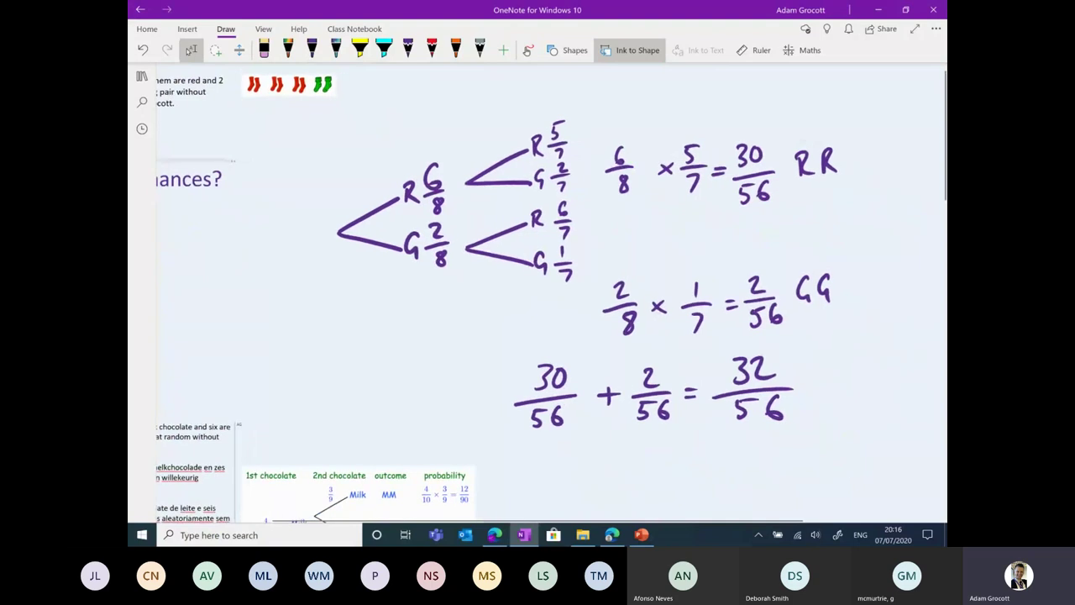
- Replay the ink of the sock tree diagram and its probability calculations, scrub through the playback to the end, and close the replay
left_click(186, 28)
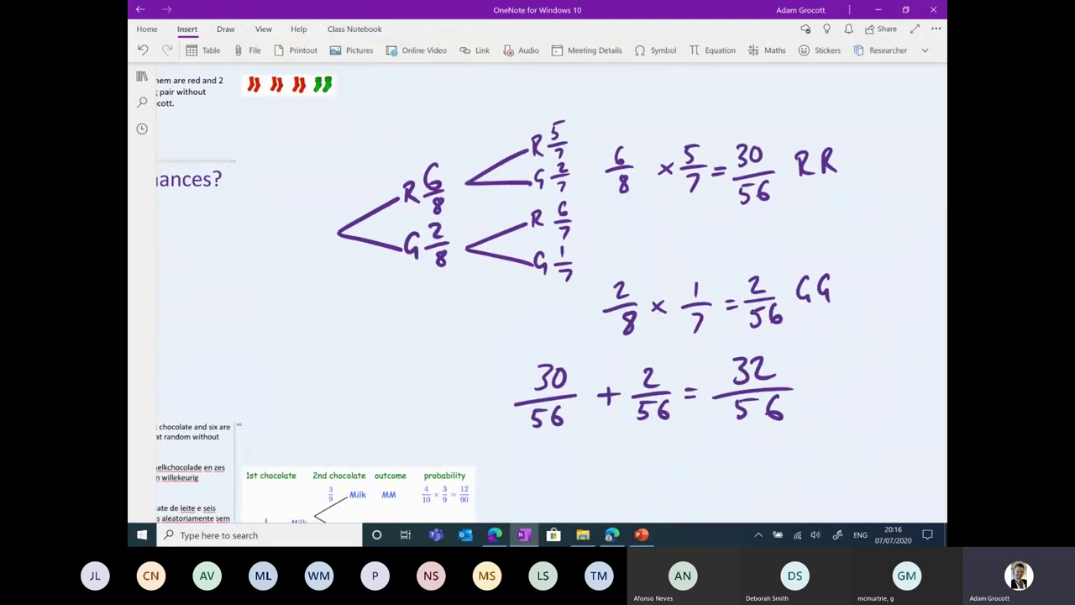
left_click(263, 29)
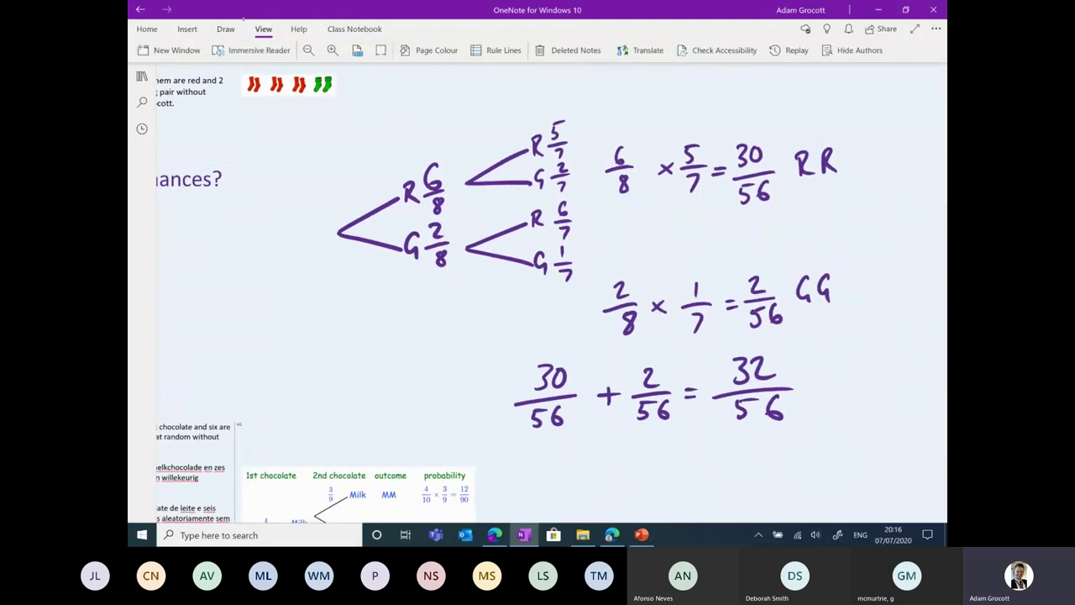
left_click(789, 50)
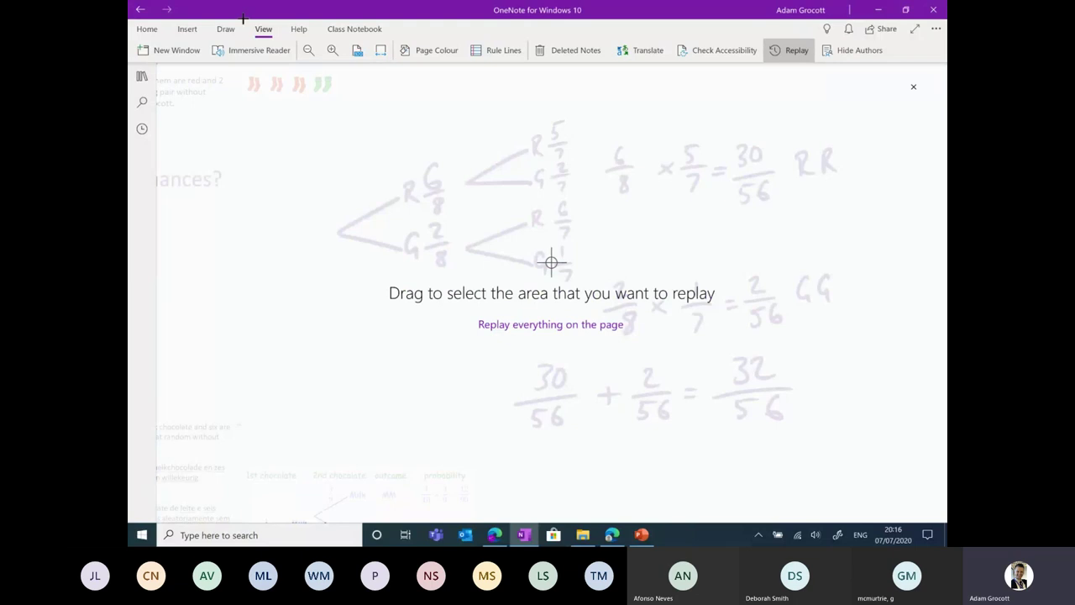
left_click_drag(320, 102, 724, 336)
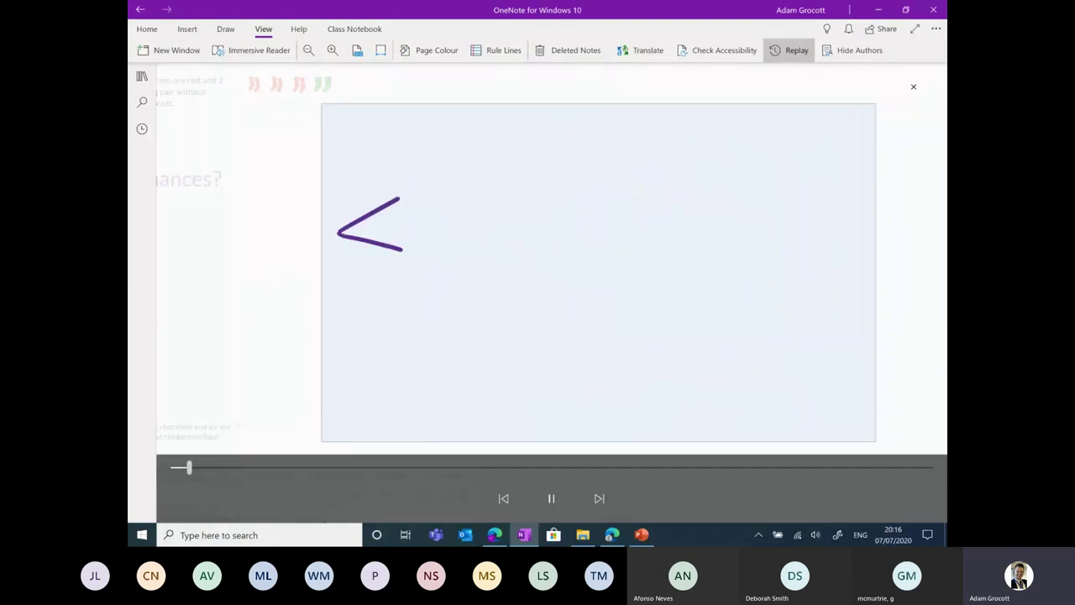
left_click(710, 469)
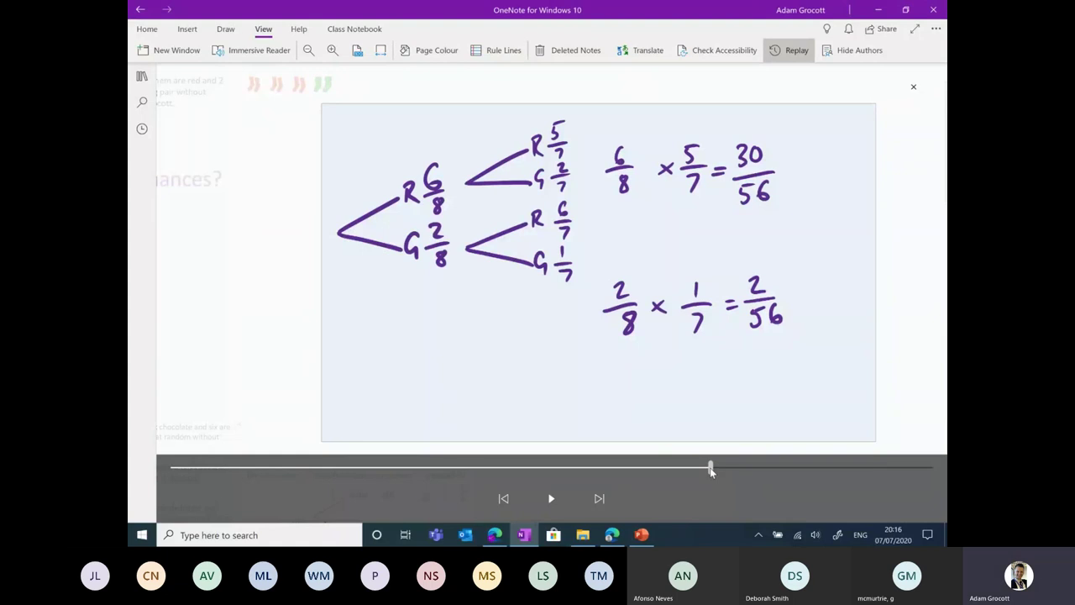
mouse_move(709, 470)
left_mouse_down()
mouse_move(514, 475)
mouse_move(828, 502)
mouse_move(946, 487)
left_mouse_up()
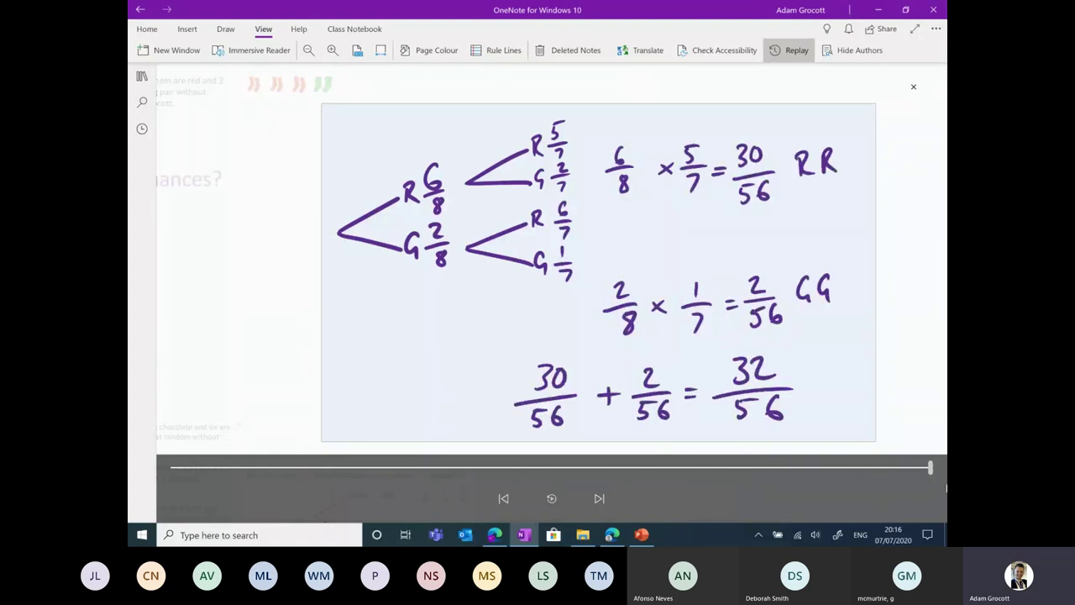
mouse_move(244, 470)
left_mouse_down()
mouse_move(532, 479)
mouse_move(932, 520)
left_mouse_up()
left_click(914, 87)
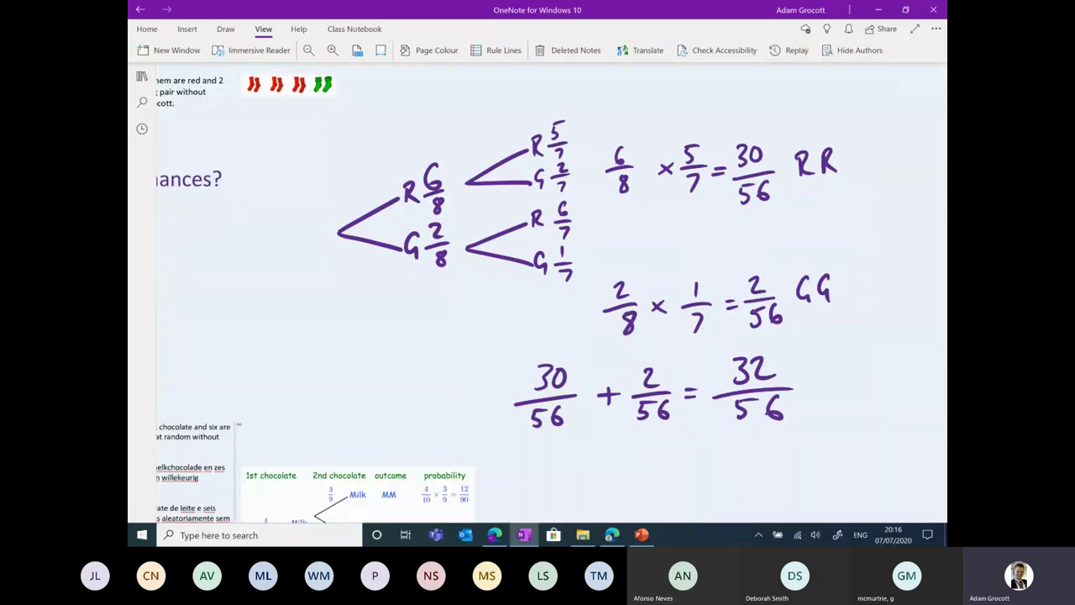
- Look over the multilingual chocolates question and its tree diagram further down the page at a larger size
scroll(552, 299, "left", 3)
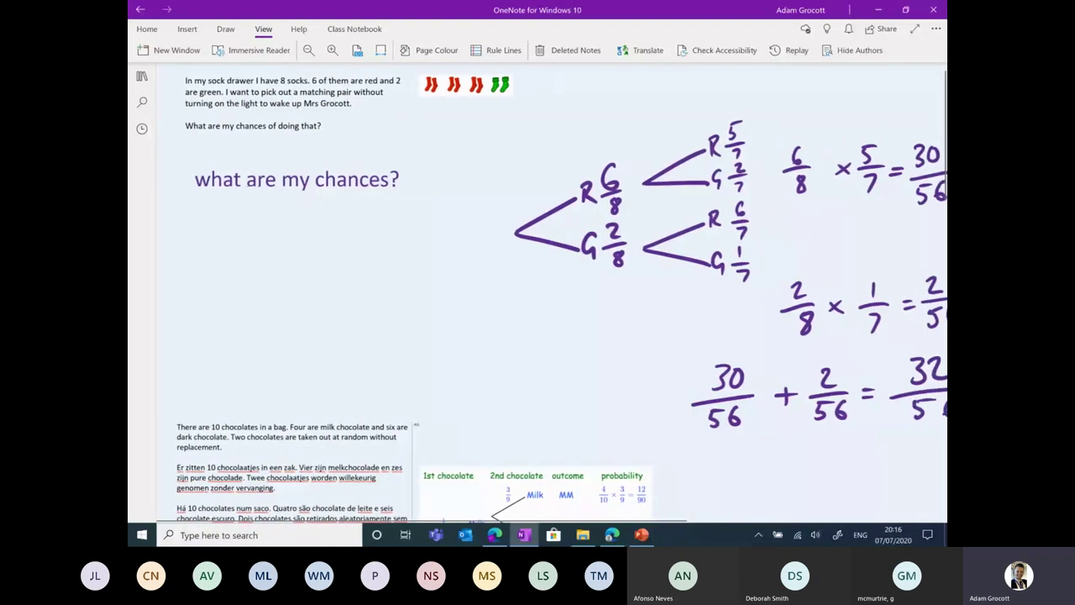
scroll(551, 299, "down", 3)
scroll(495, 252, "down", 2)
scroll(496, 252, "up", 3, "ctrl")
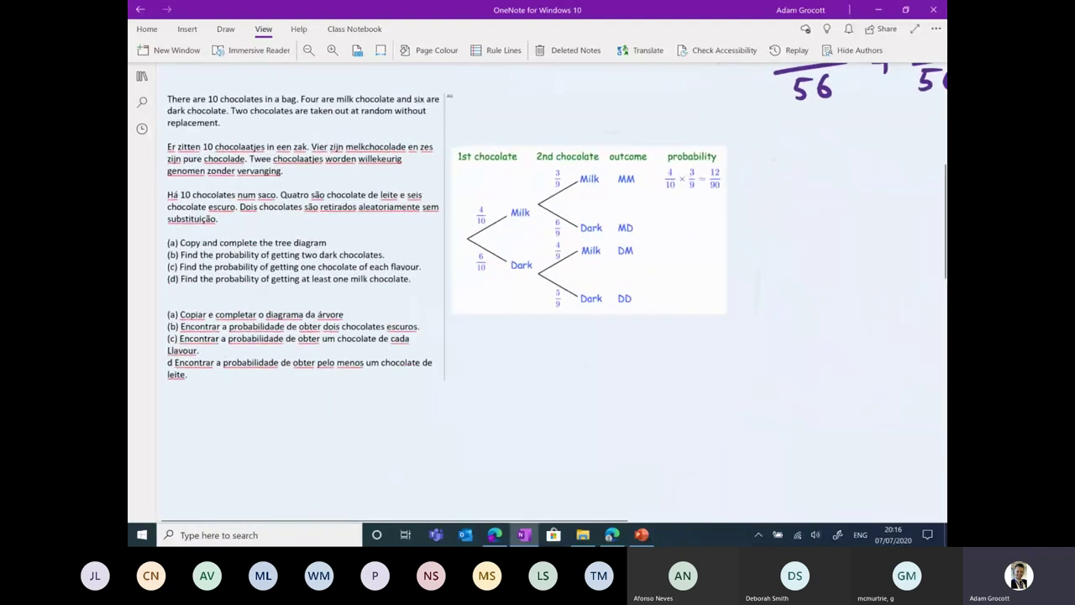
scroll(657, 473, "up", 3, "ctrl")
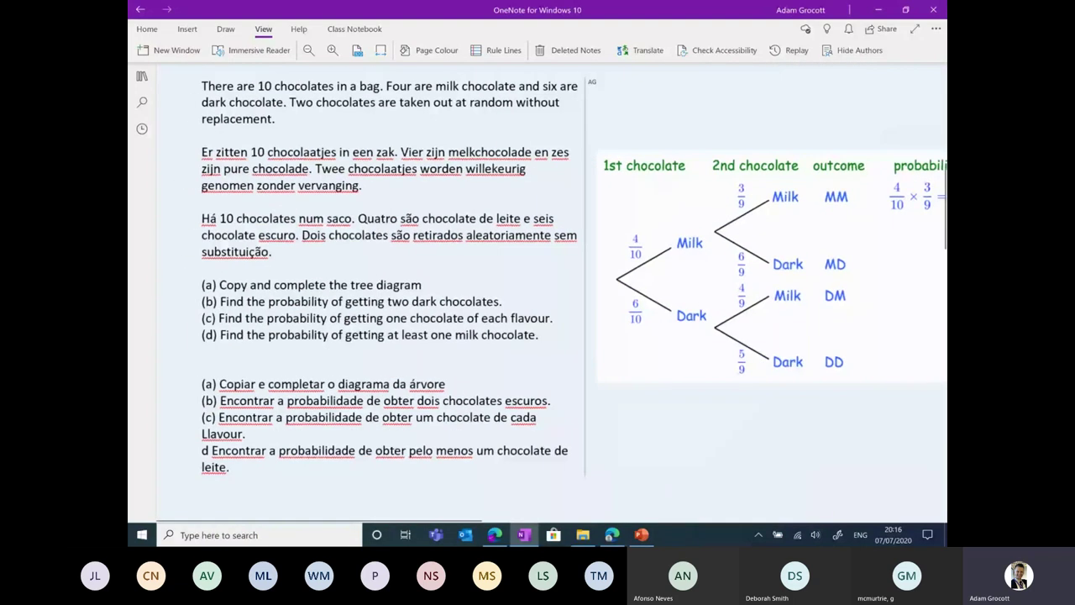
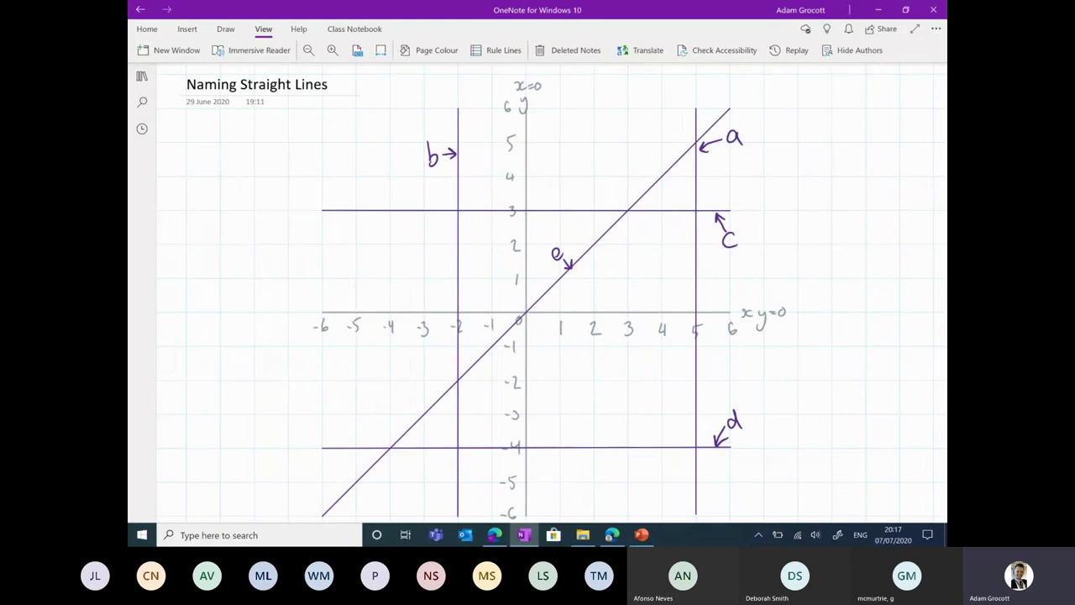
- Insert a four-quadrant XY graph shape about 14 squares wide and 13 high in the empty grid area beside the straight-lines graph
key("ctrl+minus")
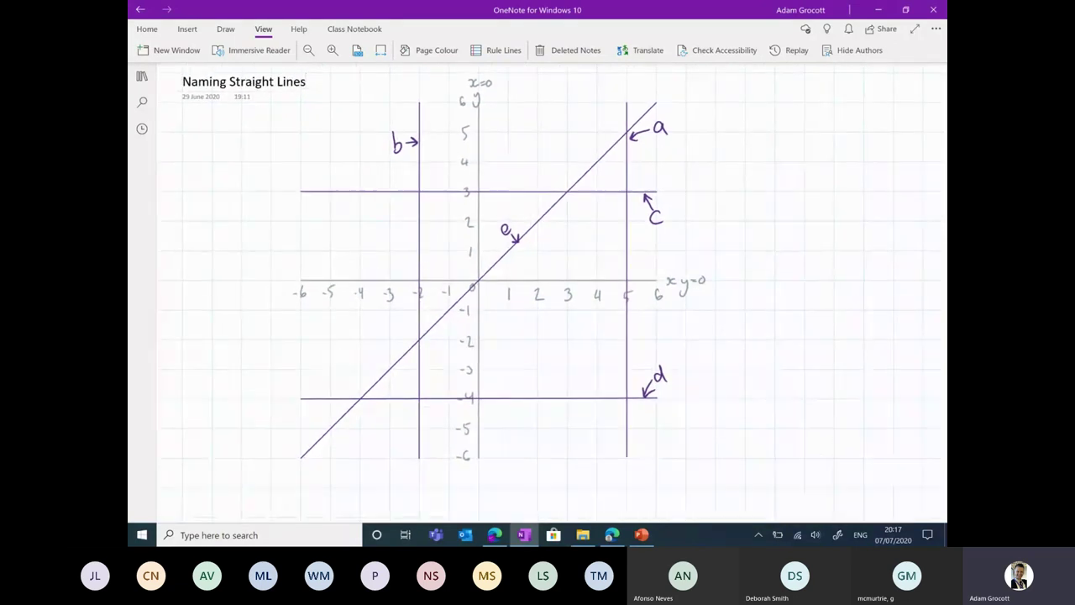
scroll(538, 285, "right", 5)
scroll(538, 286, "right", 1)
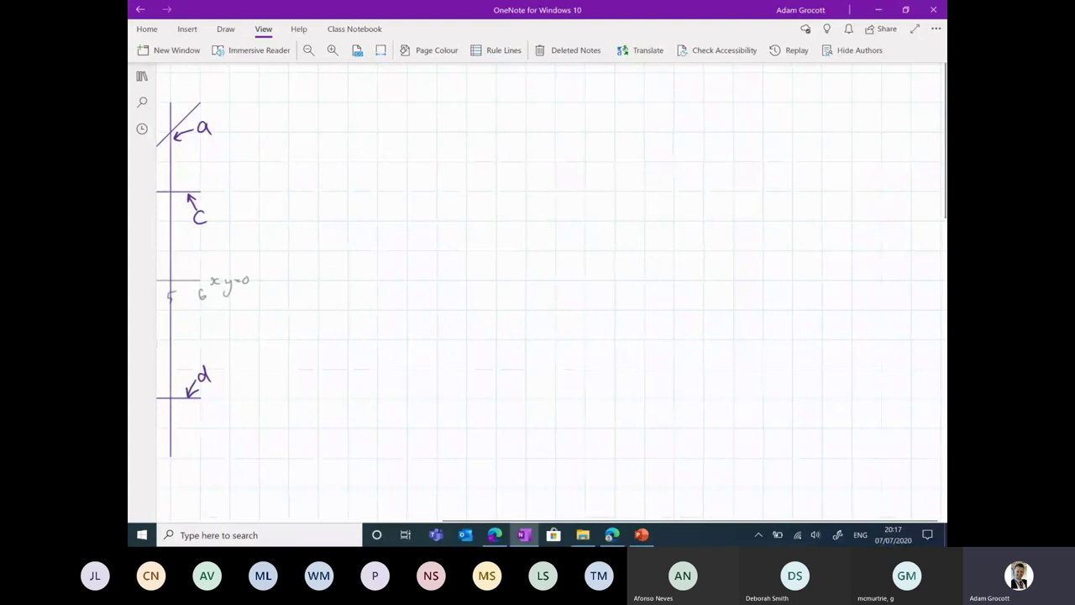
left_click(225, 29)
left_click(569, 50)
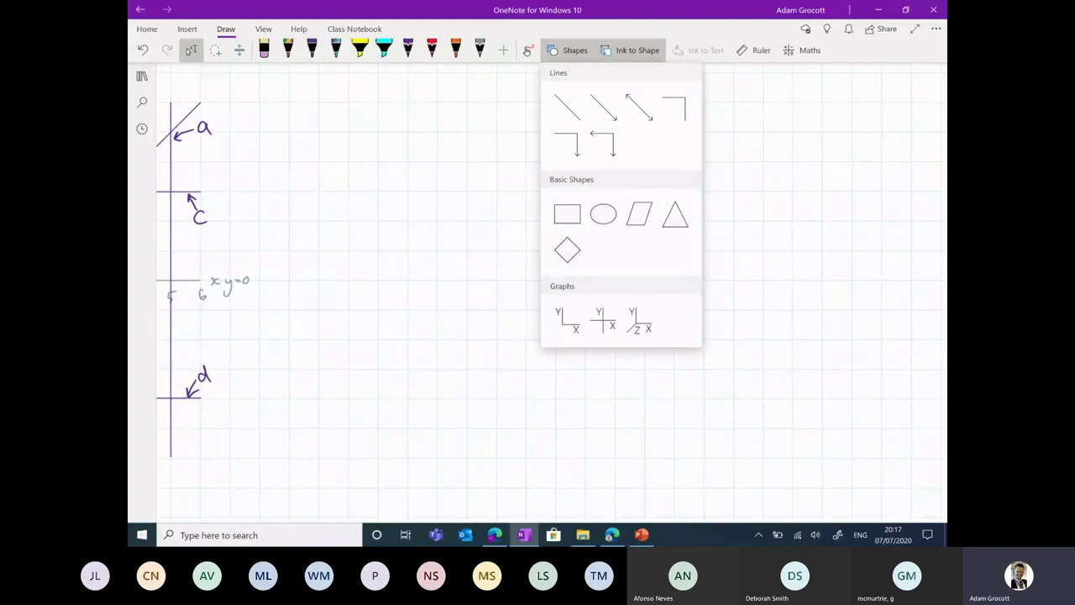
left_click(603, 319)
mouse_move(388, 103)
left_mouse_down()
mouse_move(470, 252)
mouse_move(588, 353)
mouse_move(784, 457)
left_mouse_up()
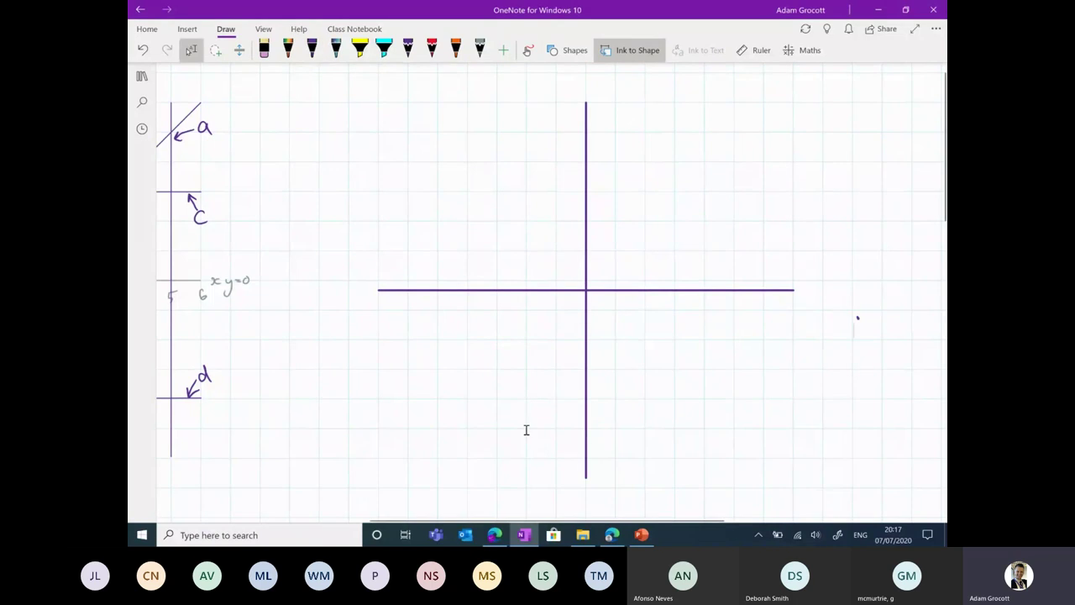
- Select the new axes and move them so that their origin sits on a grid intersection in the open space
left_click(216, 50)
mouse_move(586, 487)
left_mouse_down()
mouse_move(792, 96)
mouse_move(713, 106)
mouse_move(571, 489)
mouse_move(584, 489)
left_mouse_up()
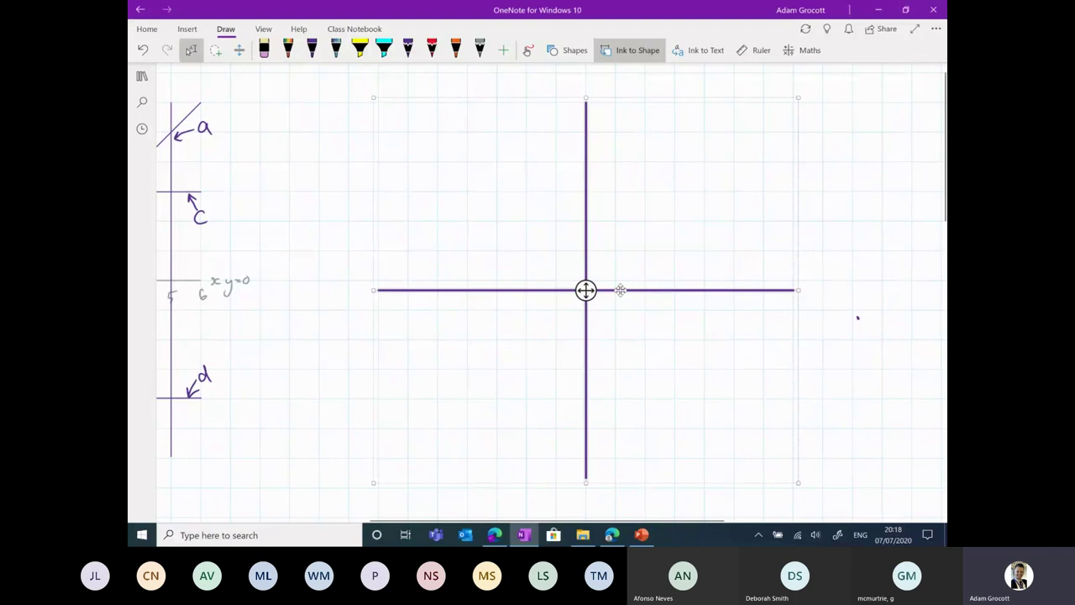
left_click_drag(620, 290, 784, 278)
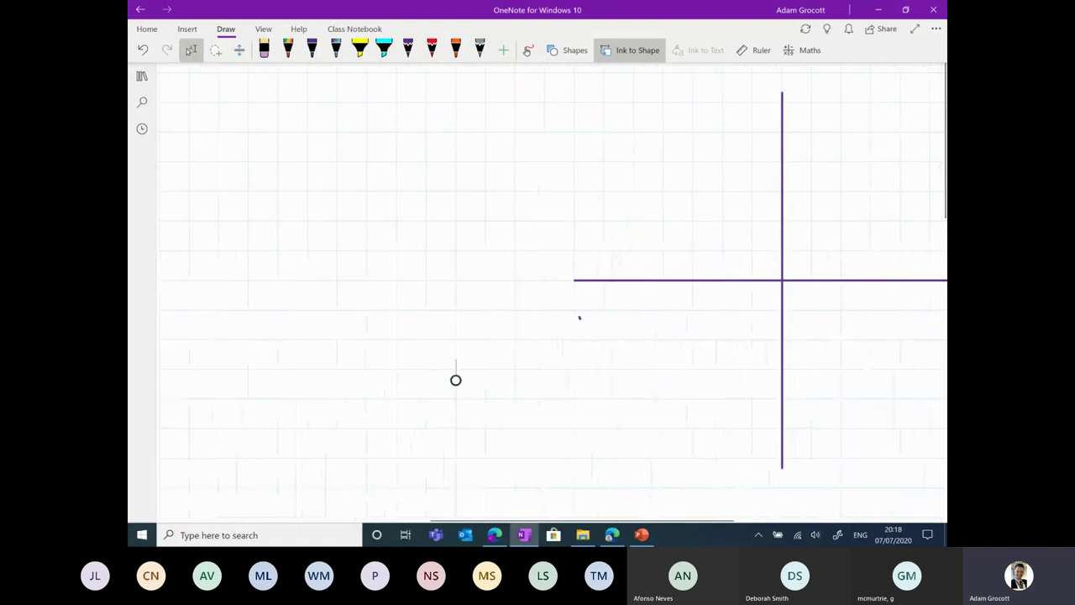
left_click_drag(456, 379, 274, 379)
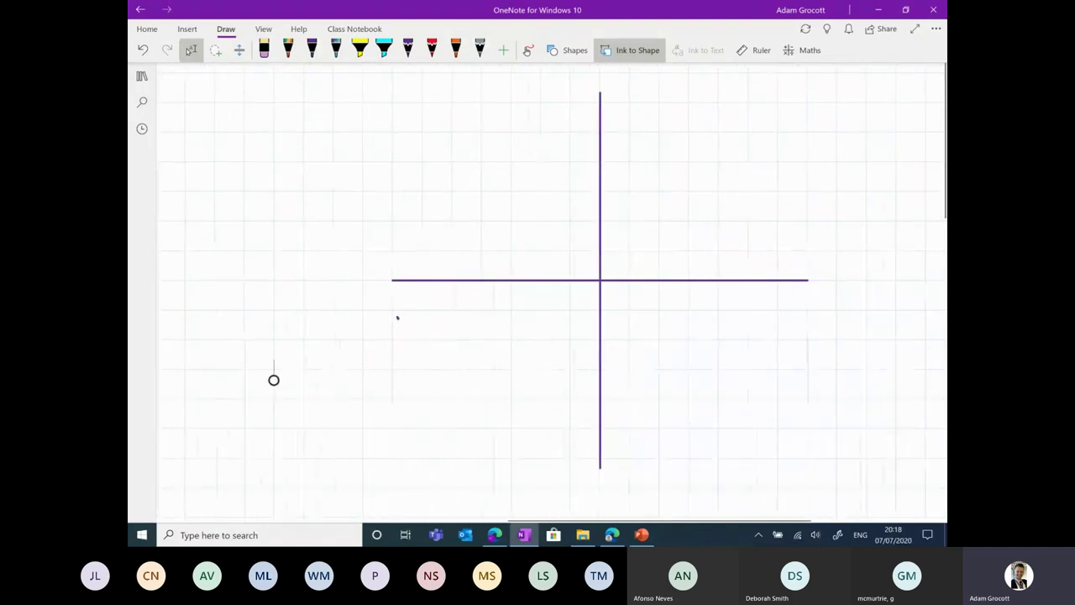
- Label the new axes in purple ink, writing "x" and "y=0" at the horizontal axis and "y" and "x=0" at the vertical axis
left_click(312, 50)
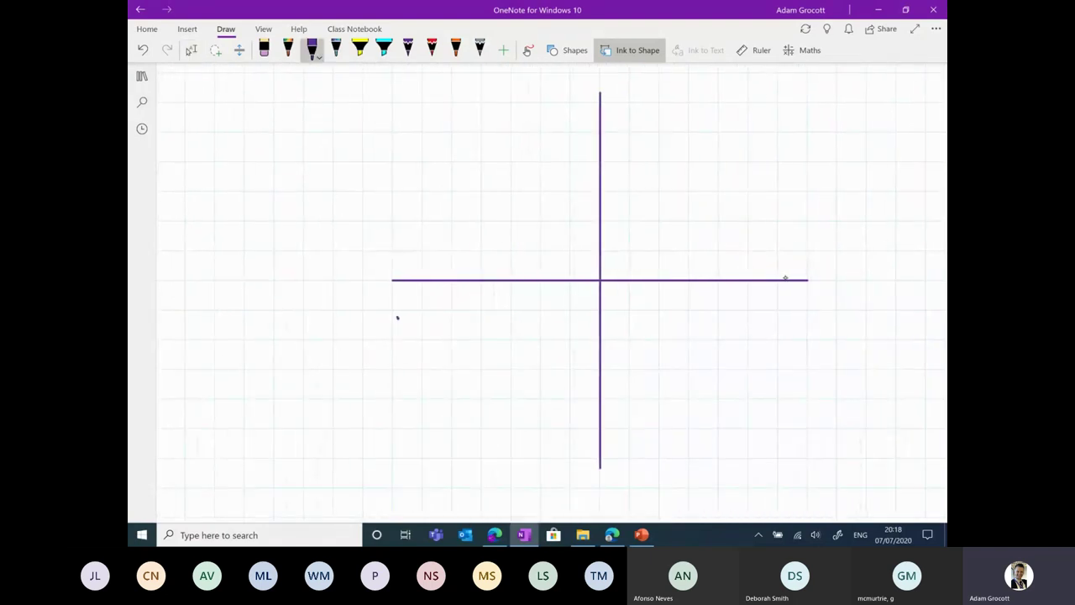
mouse_move(811, 270)
left_mouse_down()
mouse_move(812, 289)
mouse_move(832, 289)
mouse_move(847, 307)
mouse_move(842, 316)
left_mouse_up()
left_click_drag(856, 286, 864, 286)
left_click_drag(857, 291, 872, 280)
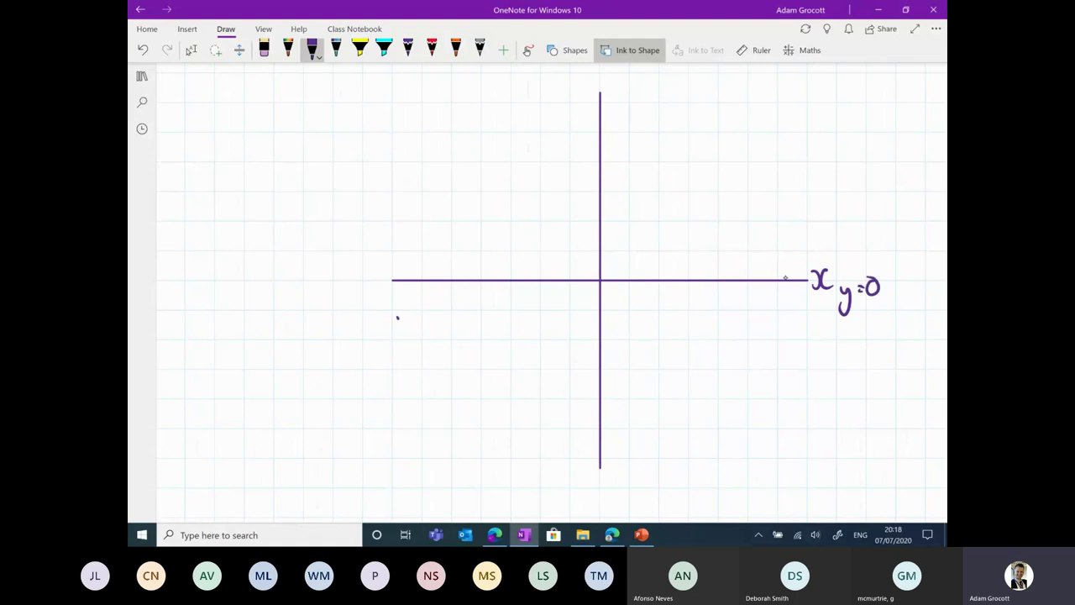
left_click_drag(595, 79, 600, 93)
scroll(538, 294, "left", 15)
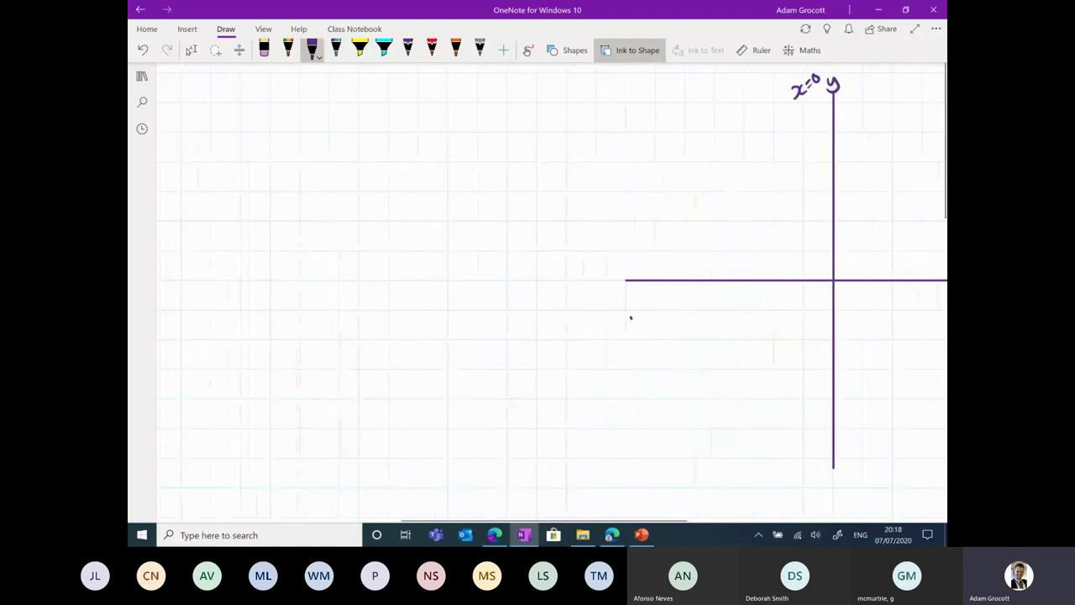
key("Escape")
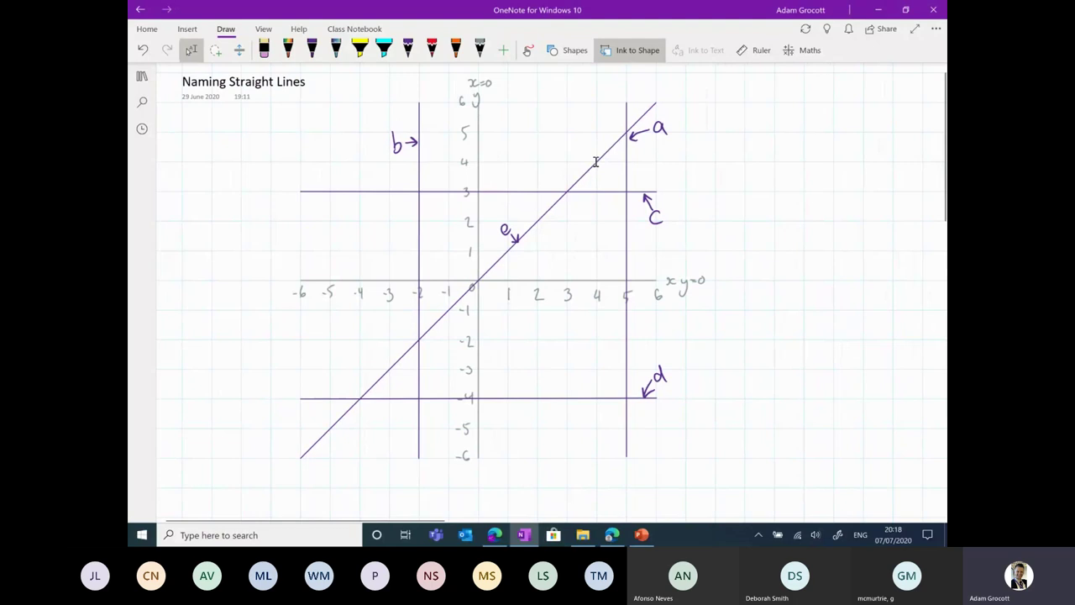
- Try freehand drawing with Ink to Shape, including a large ellipse beside the original graph, and undo the drawn shapes
left_click(311, 50)
mouse_move(827, 166)
left_mouse_down()
mouse_move(739, 260)
mouse_move(804, 162)
mouse_move(827, 166)
left_mouse_up()
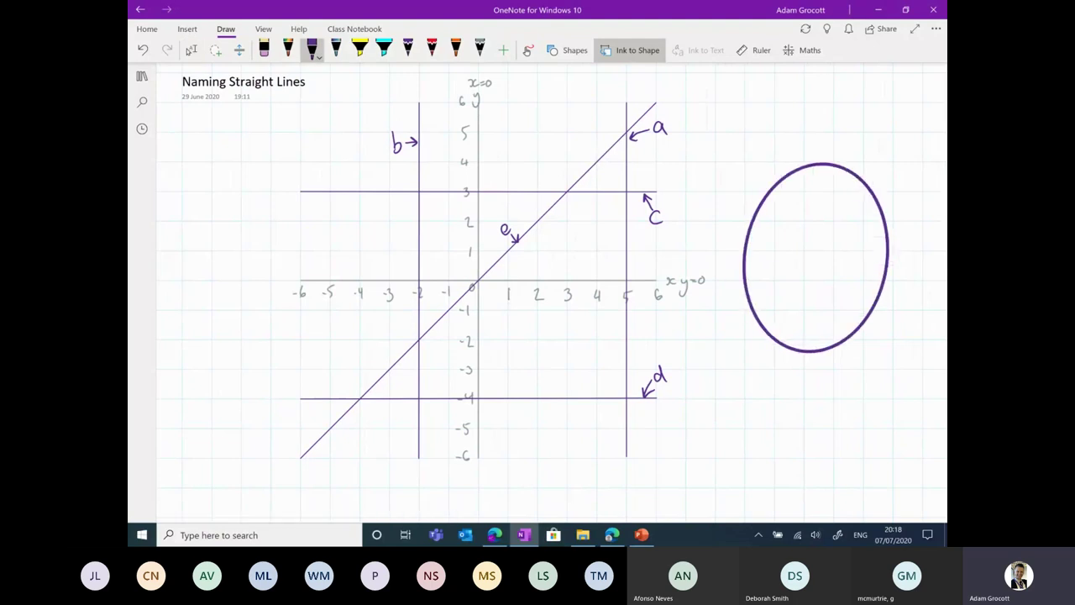
key("ctrl+z")
mouse_move(739, 197)
left_mouse_down()
mouse_move(764, 336)
mouse_move(760, 203)
mouse_move(728, 204)
left_mouse_up()
key("ctrl+z")
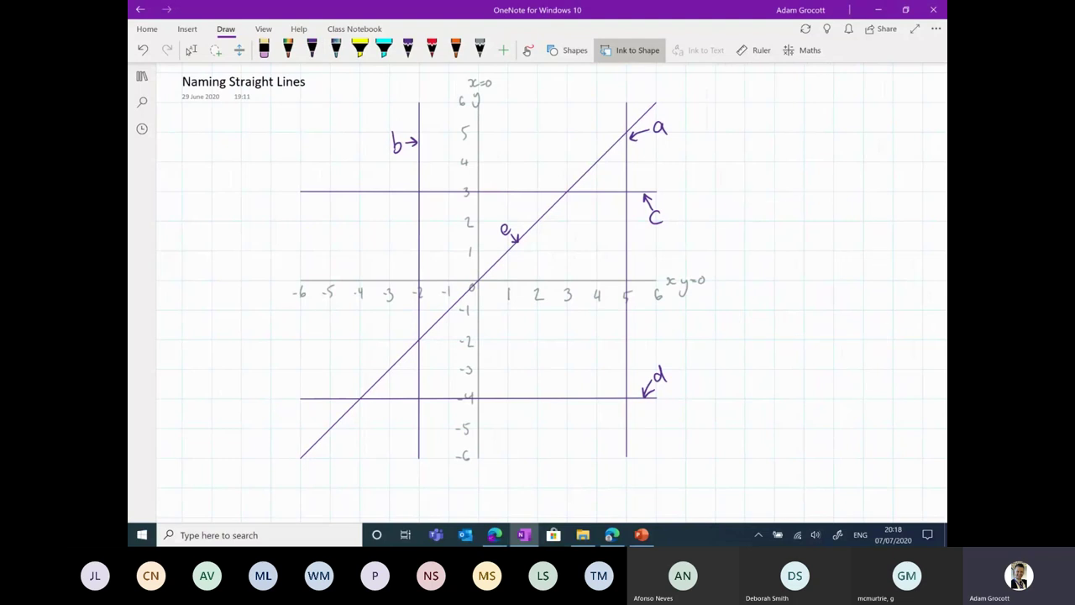
left_click(568, 49)
key("Escape")
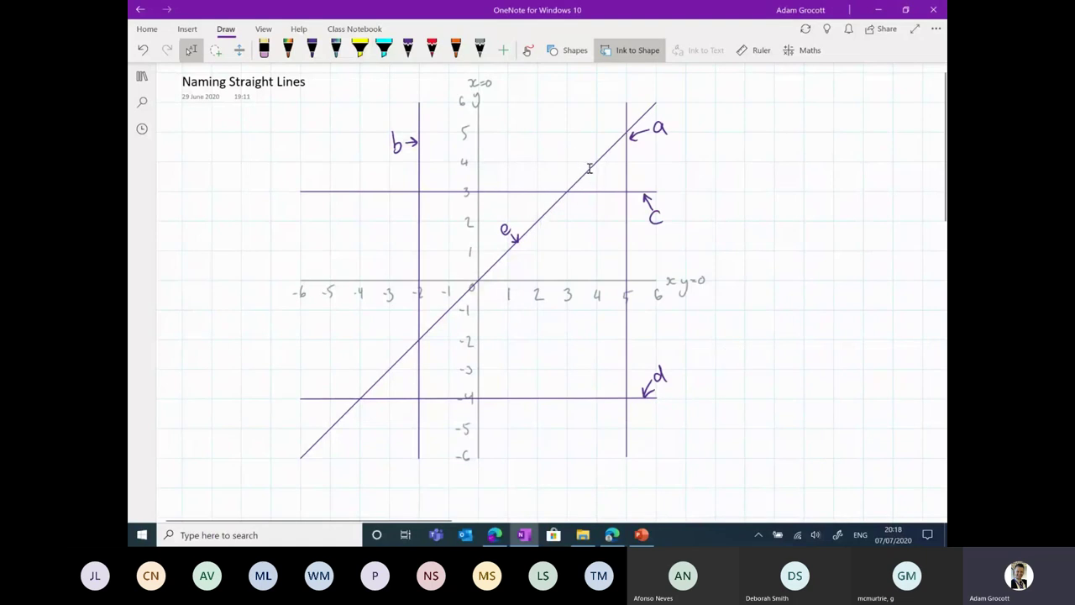
left_click(570, 184)
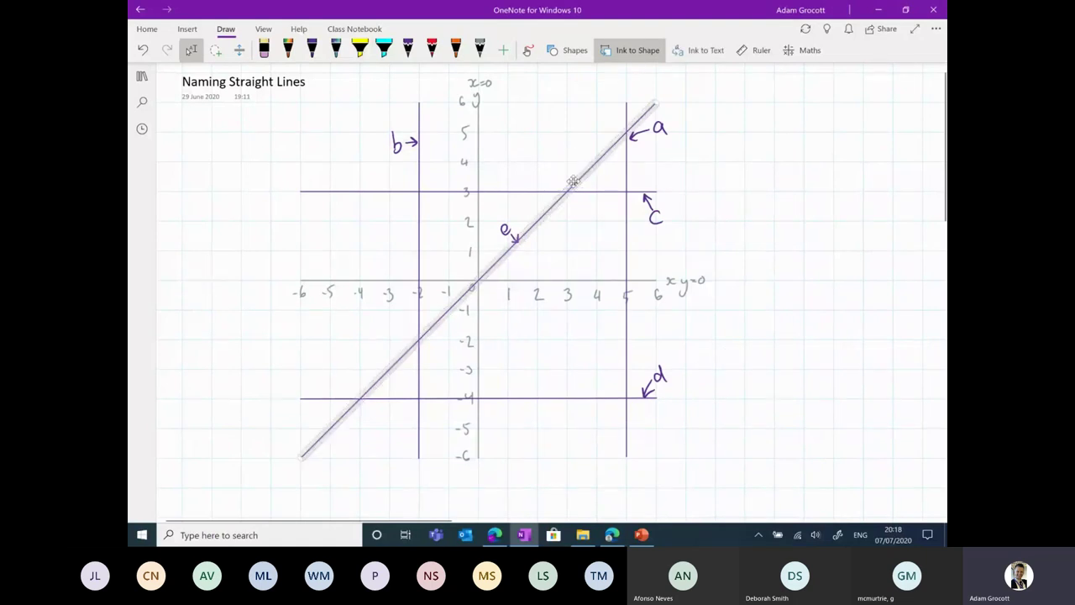
left_click(754, 212)
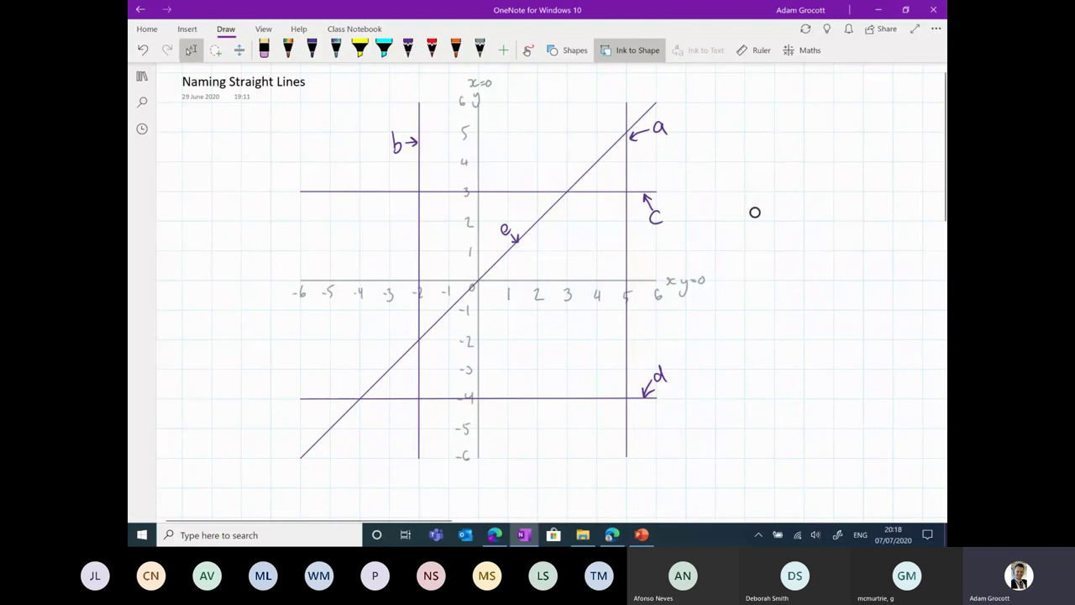
- Handwrite the equation "e = y = x" in purple ink in the empty space beside the original graph
left_click(312, 50)
left_click_drag(760, 161, 776, 172)
mouse_move(783, 154)
left_mouse_down()
mouse_move(795, 154)
mouse_move(802, 202)
left_mouse_up()
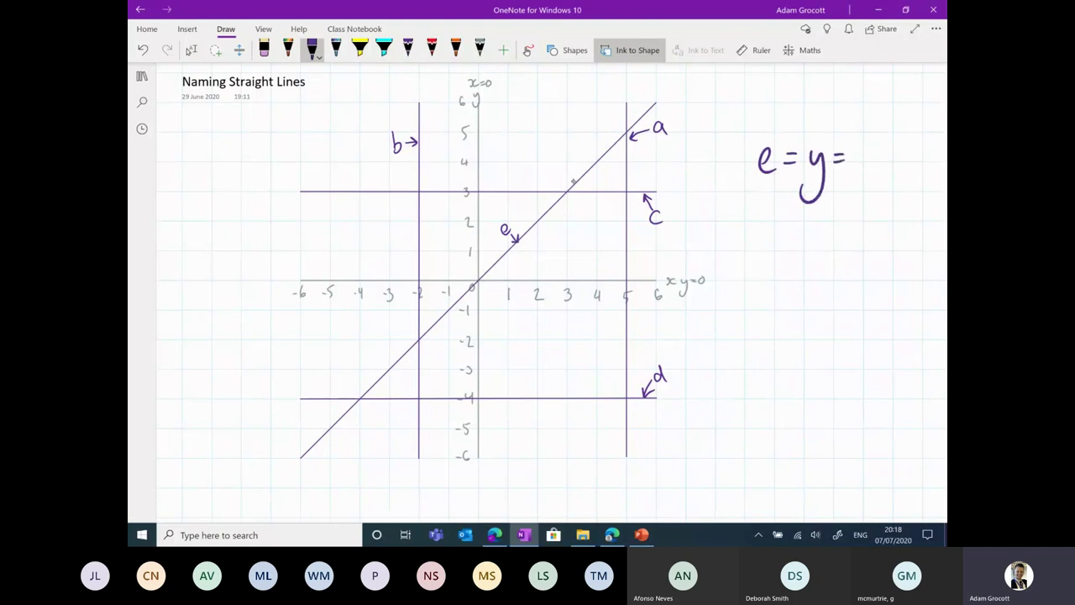
left_click_drag(851, 141, 865, 164)
left_click_drag(878, 141, 853, 165)
- Move diagonal line e so that it crosses the y-axis at 1, and add "+1" to its handwritten equation
left_click(191, 49)
left_click(597, 159)
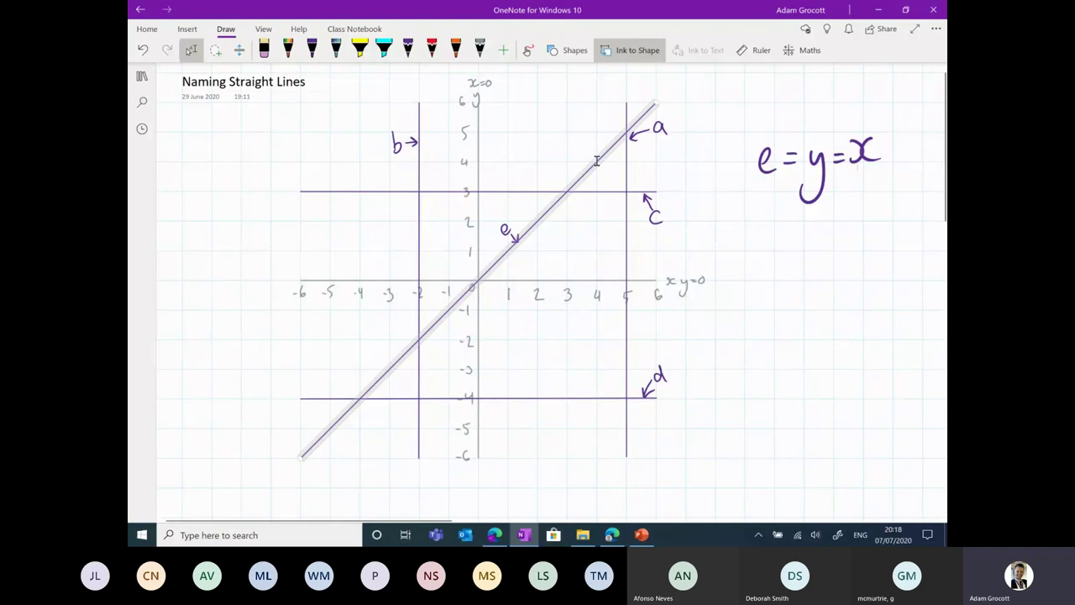
left_click_drag(597, 160, 588, 137)
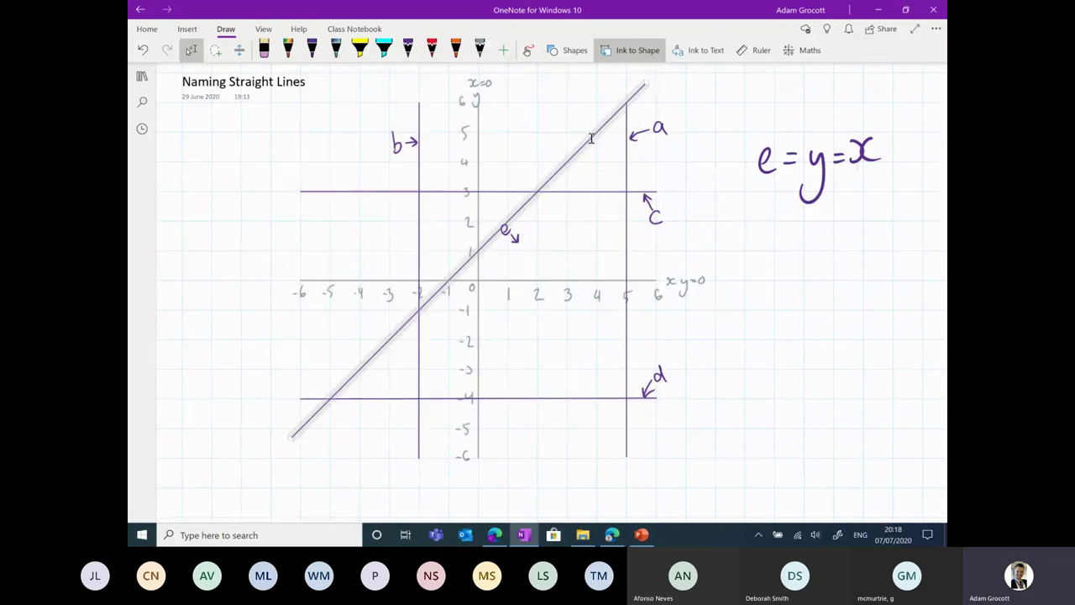
left_click(827, 252)
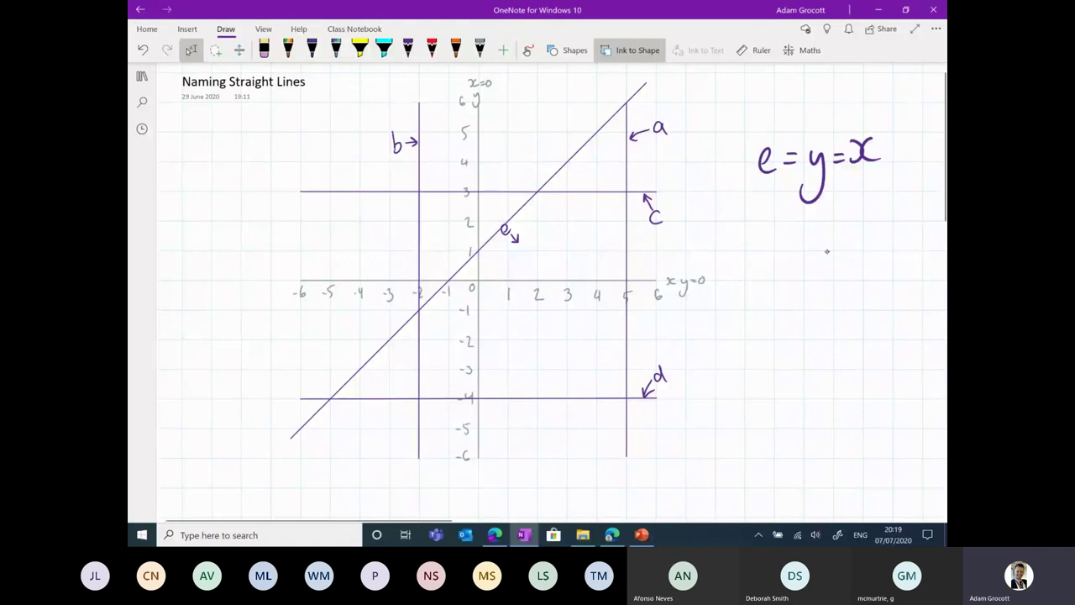
left_click_drag(896, 138, 897, 149)
left_click_drag(907, 141, 910, 163)
- Move the diagonal line further up so that it crosses the y-axis at about 3.5
left_click(504, 223)
left_click_drag(510, 222, 499, 144)
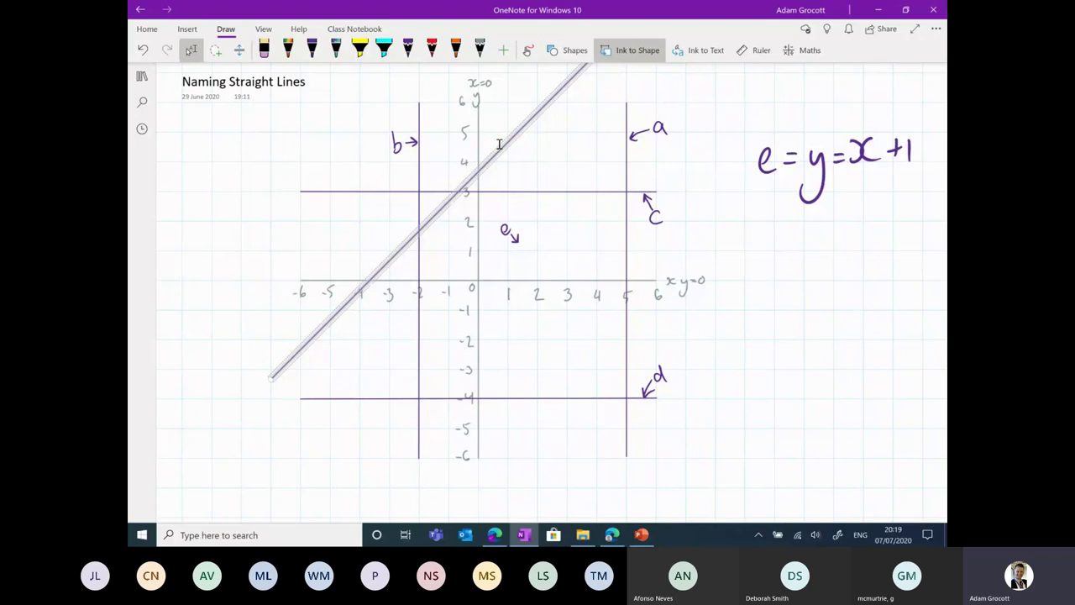
left_click(725, 204)
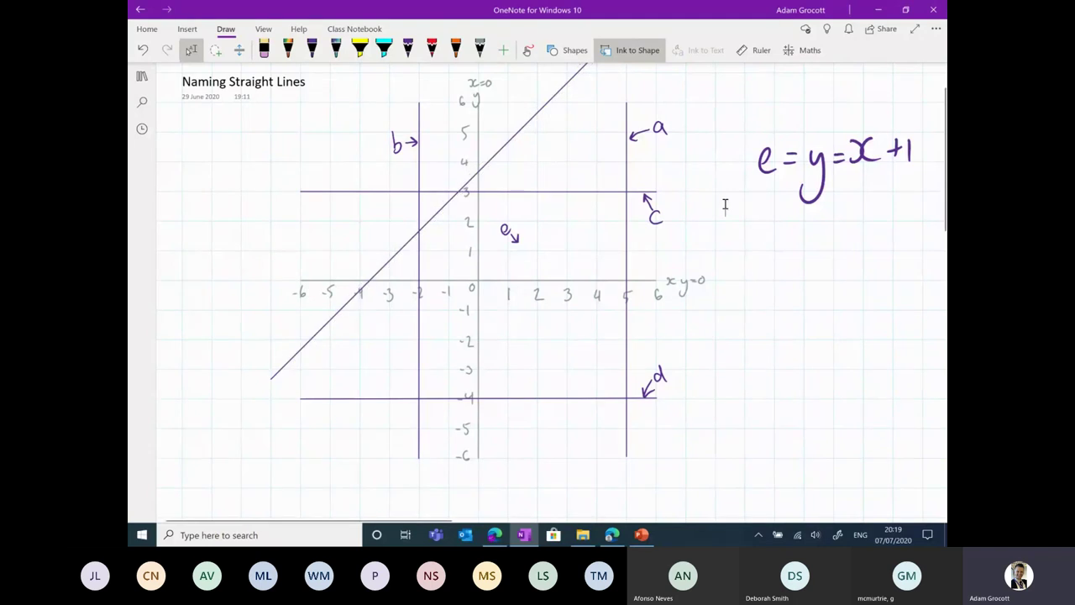
- Handwrite the equation "y = x + 3.5" in purple ink below the first equation
left_click(312, 50)
mouse_move(789, 238)
left_mouse_down()
mouse_move(800, 251)
mouse_move(793, 284)
left_mouse_up()
left_click_drag(808, 242, 819, 250)
mouse_move(823, 232)
left_mouse_down()
mouse_move(826, 254)
mouse_move(862, 249)
left_mouse_up()
mouse_move(855, 242)
left_mouse_down()
mouse_move(879, 248)
mouse_move(907, 230)
left_mouse_up()
left_click(192, 49)
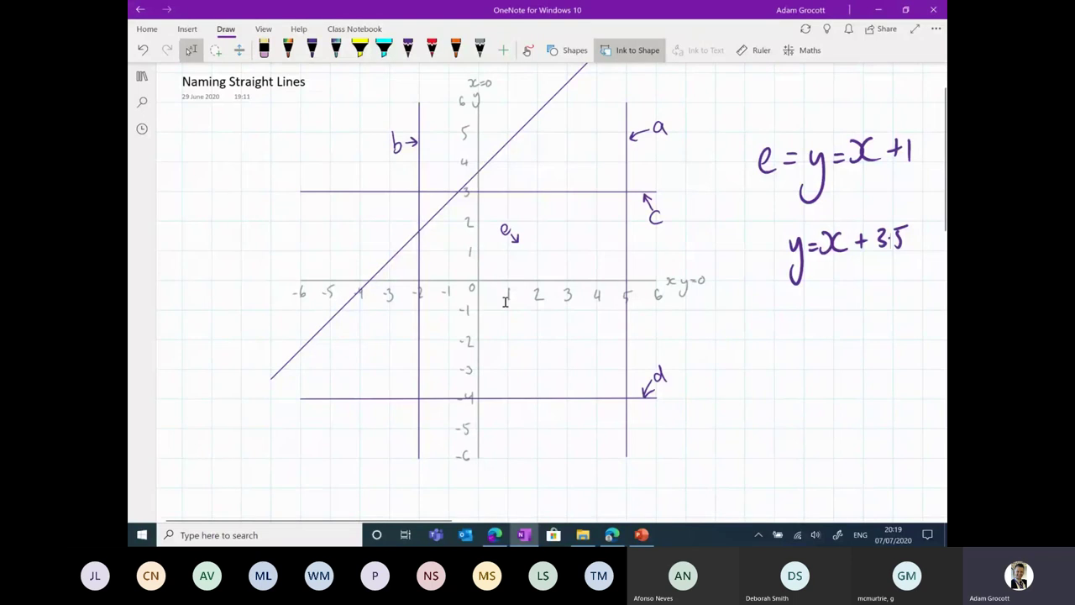
- Open the "Plotting Linear Equations" page and hide the notebook navigation
left_click(142, 77)
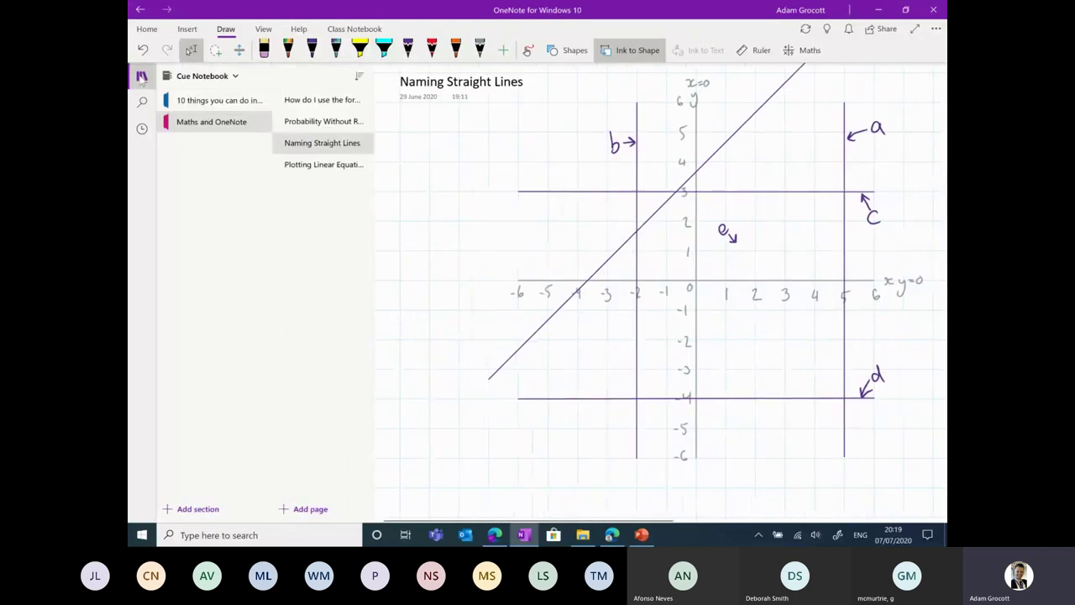
left_click(310, 171)
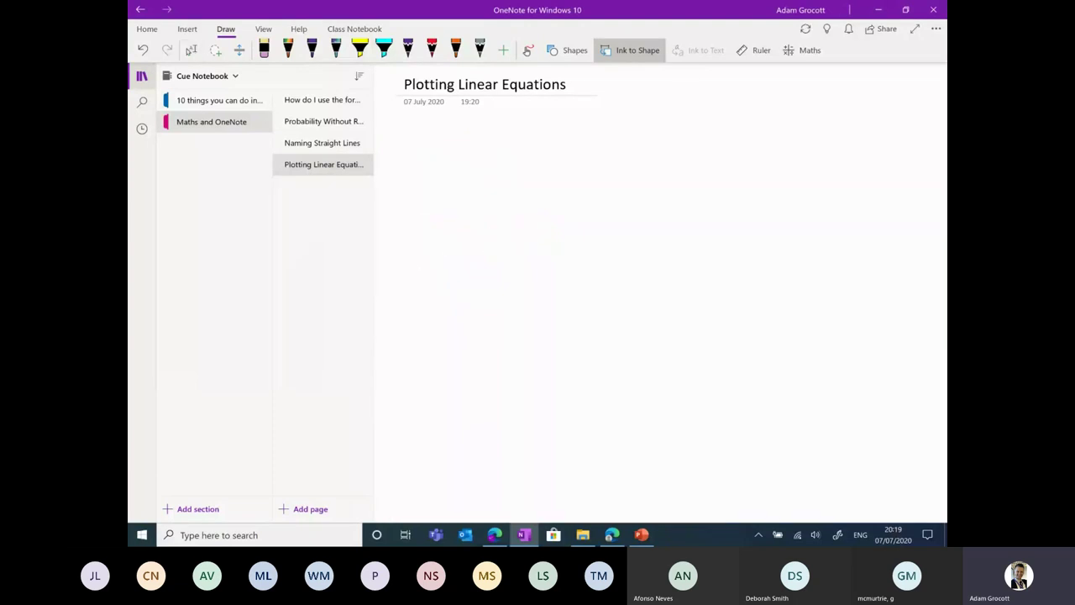
left_click(141, 75)
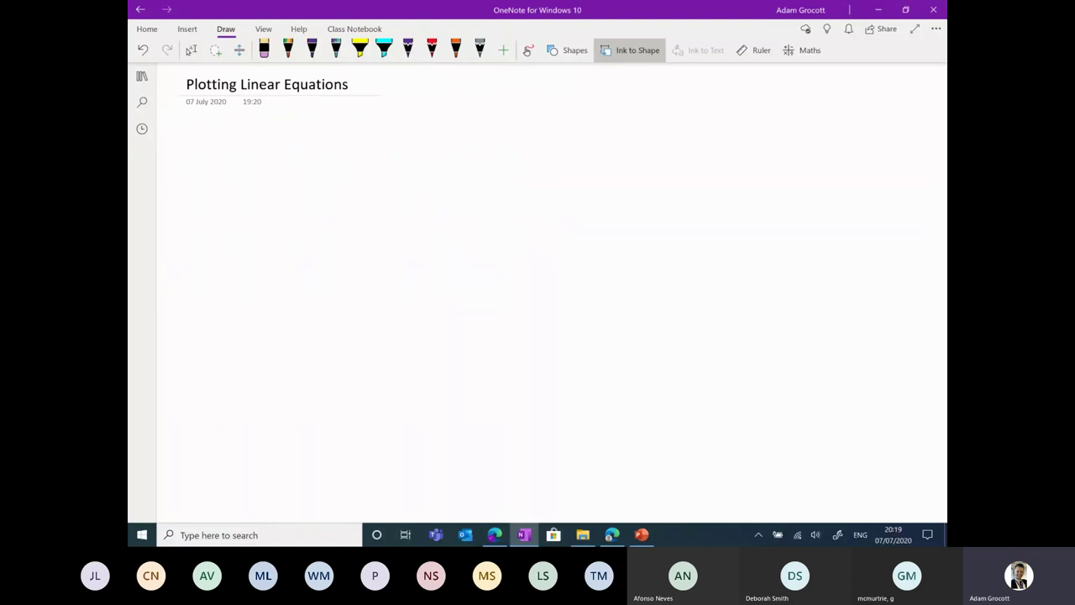
- Handwrite the expression "3(x - 4)" in purple ink below the page title
left_click(312, 49)
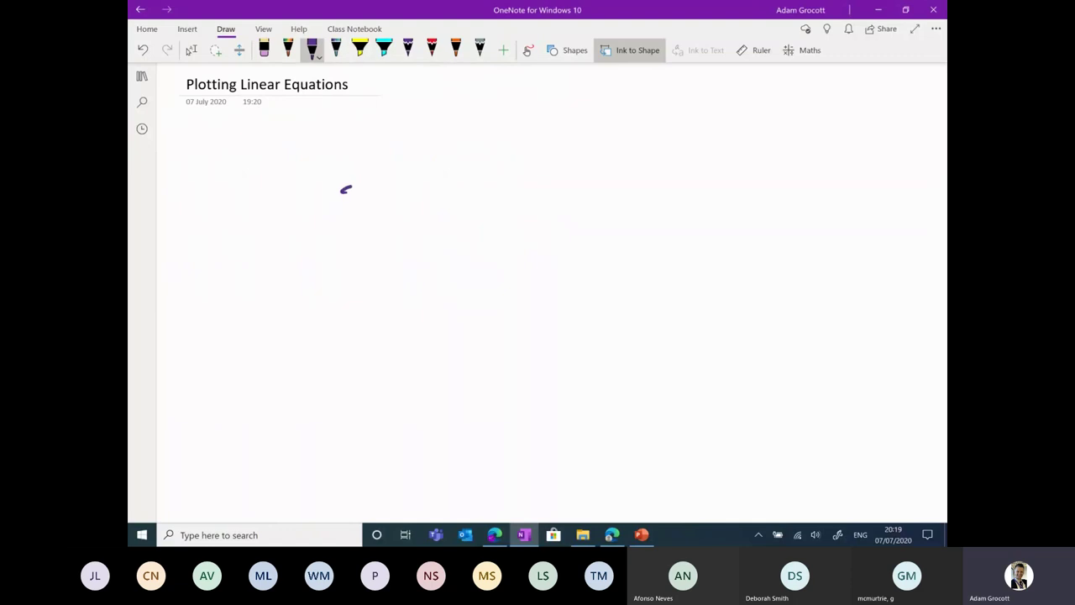
left_click_drag(345, 189, 344, 242)
left_click_drag(404, 163, 411, 246)
mouse_move(425, 199)
left_mouse_down()
mouse_move(427, 221)
mouse_move(441, 215)
mouse_move(433, 225)
left_mouse_up()
mouse_move(443, 202)
left_mouse_down()
mouse_move(429, 215)
mouse_move(450, 225)
left_mouse_up()
left_click_drag(466, 209, 518, 205)
left_click_drag(513, 190, 512, 220)
left_click_drag(497, 151, 524, 235)
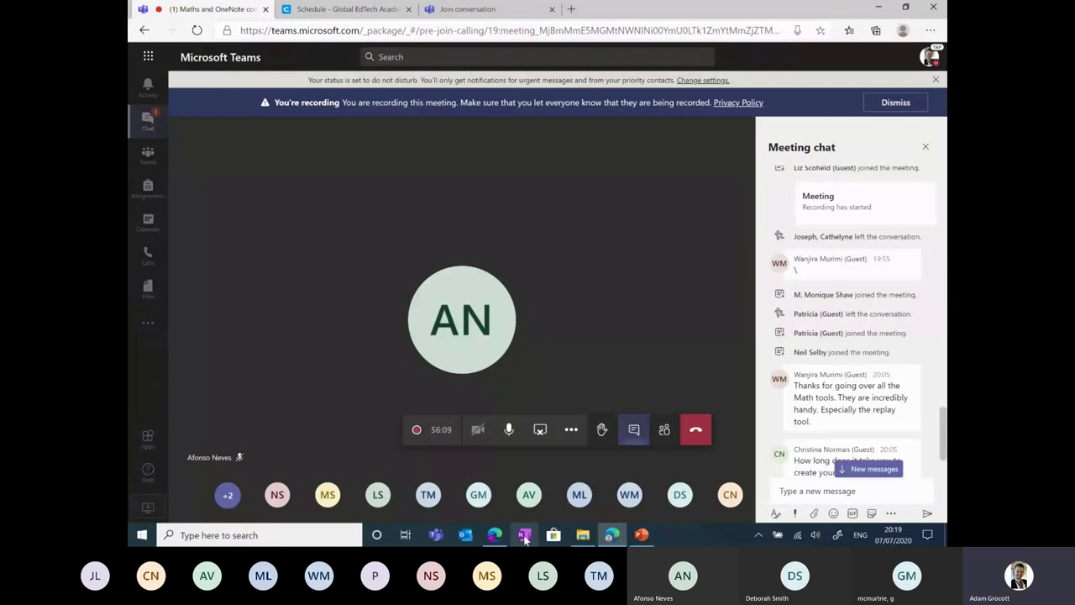
left_click(524, 535)
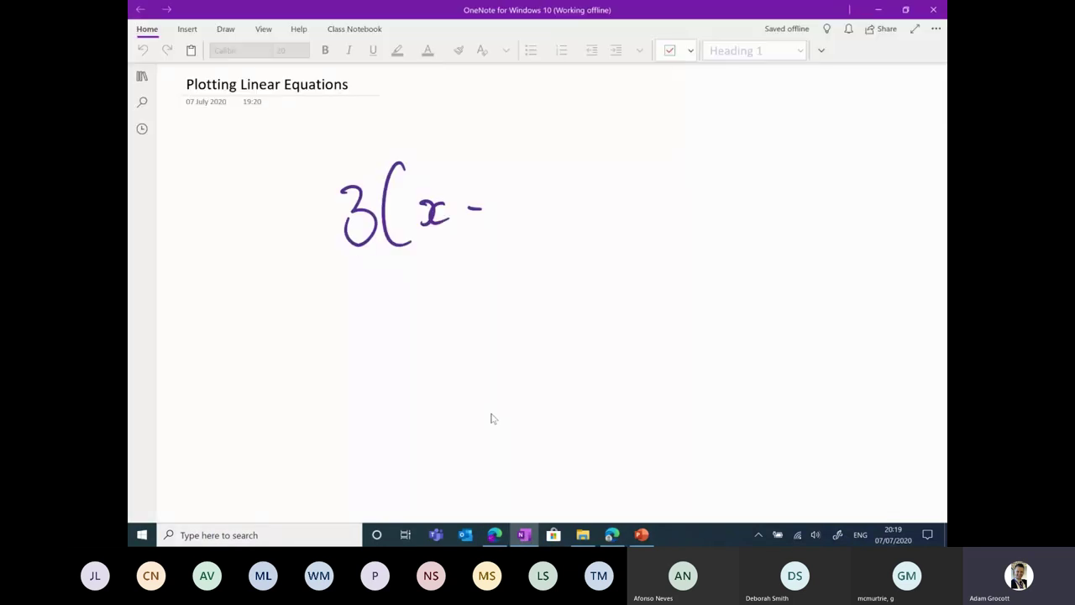
left_click_drag(498, 195, 507, 221)
left_click_drag(500, 164, 507, 238)
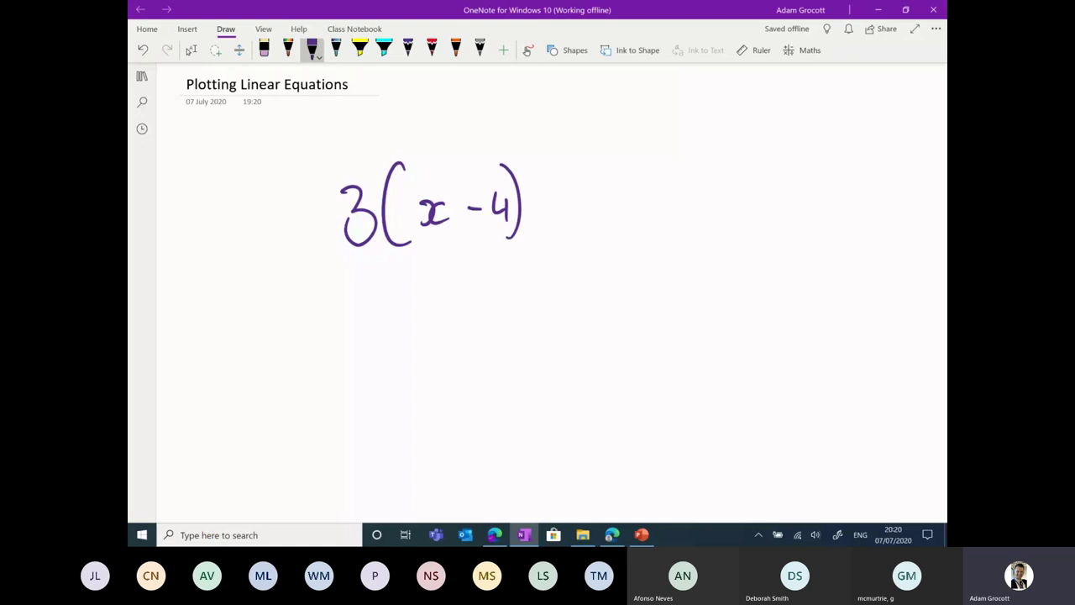
- Draw a multiplication grid below the expression, with a "×" corner, "3" as the row heading, and "x" and "-4" as column headings
left_click_drag(315, 304, 319, 483)
left_click_drag(245, 349, 670, 357)
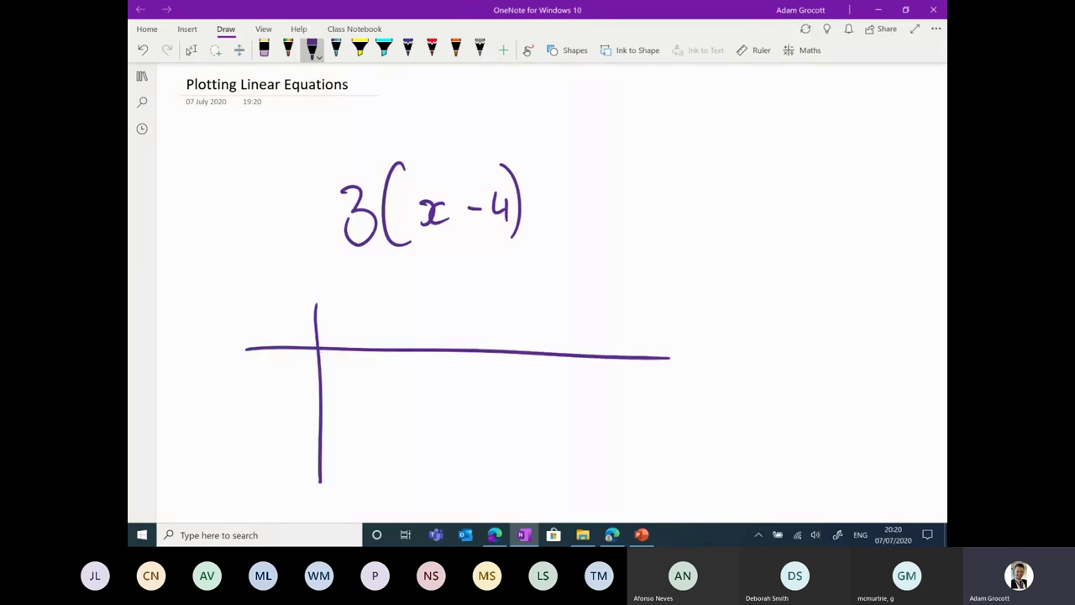
left_click_drag(282, 309, 302, 330)
left_click_drag(301, 307, 281, 332)
mouse_move(261, 398)
left_mouse_down()
mouse_move(277, 424)
mouse_move(262, 455)
left_mouse_up()
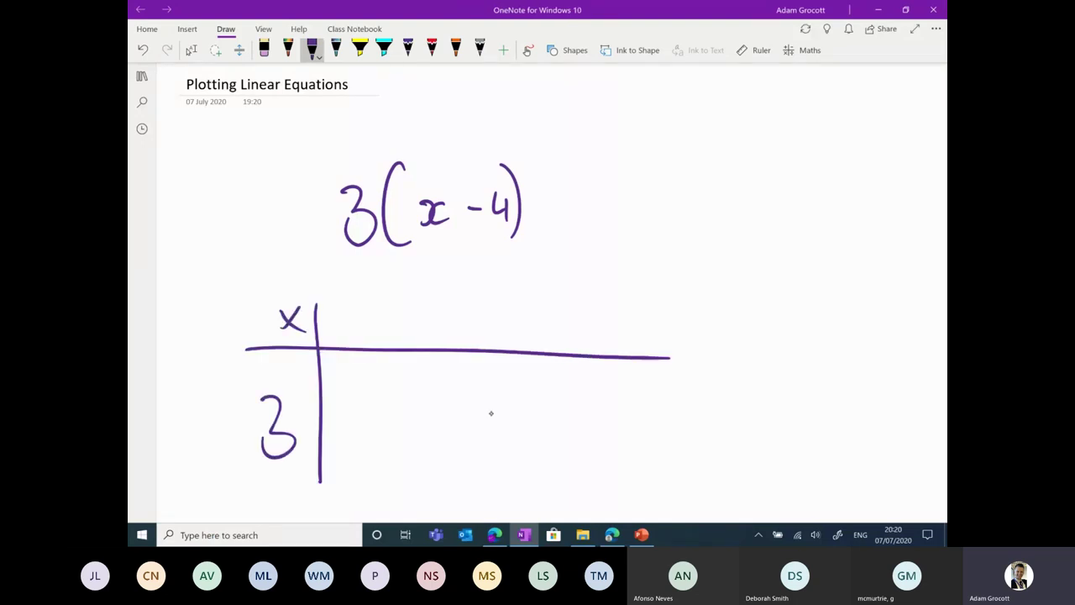
mouse_move(348, 309)
left_mouse_down()
mouse_move(359, 333)
mouse_move(349, 343)
left_mouse_up()
left_click_drag(391, 300, 391, 332)
left_click_drag(524, 307, 537, 325)
left_click_drag(531, 313, 532, 351)
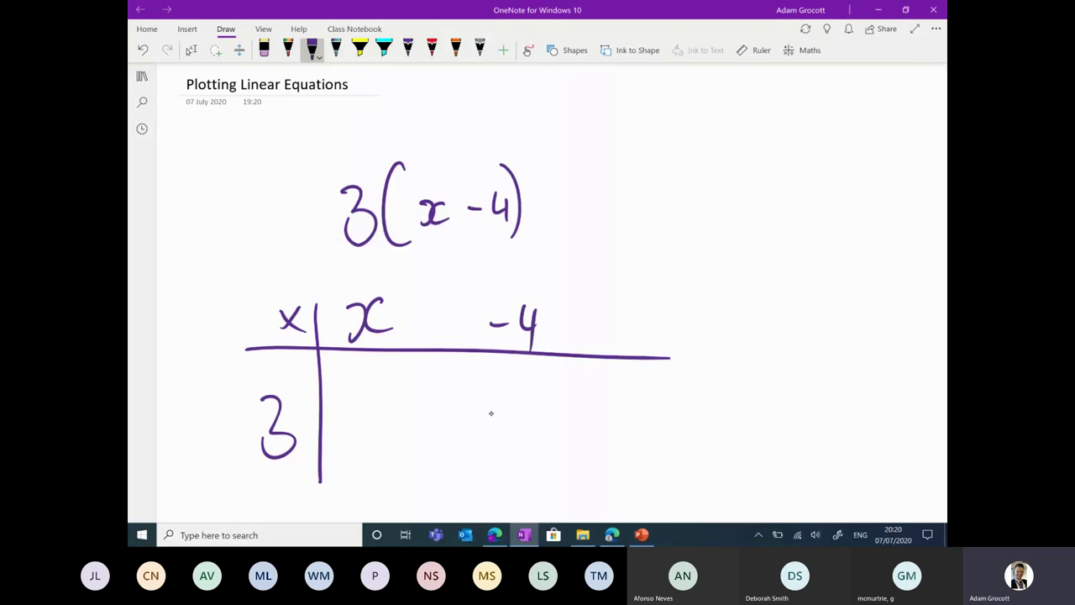
- Fill in the grid's products by handwriting "3x" under x and "-12" under -4
left_click_drag(346, 399, 348, 447)
left_click_drag(368, 410, 373, 440)
left_click_drag(400, 405, 415, 432)
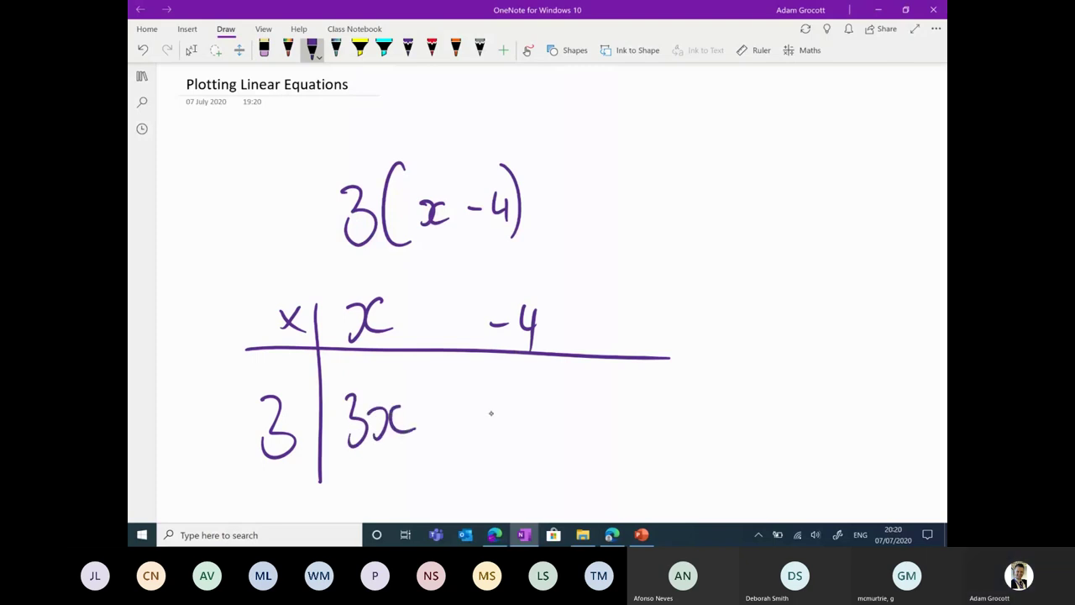
left_click_drag(483, 422, 502, 423)
mouse_move(510, 407)
left_mouse_down()
mouse_move(510, 437)
mouse_move(550, 440)
left_mouse_up()
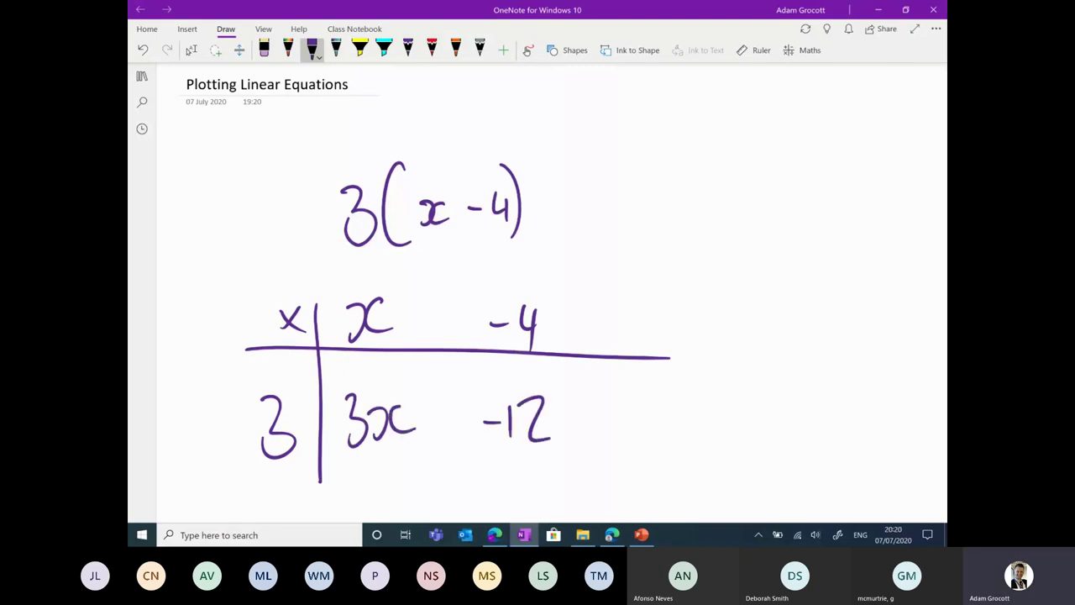
- Handwrite the expanded answer "3x - 12" beside the multiplication grid and stop inking
left_click_drag(733, 374, 731, 423)
mouse_move(758, 391)
left_mouse_down()
mouse_move(762, 419)
mouse_move(836, 412)
left_mouse_up()
left_click_drag(840, 382, 865, 411)
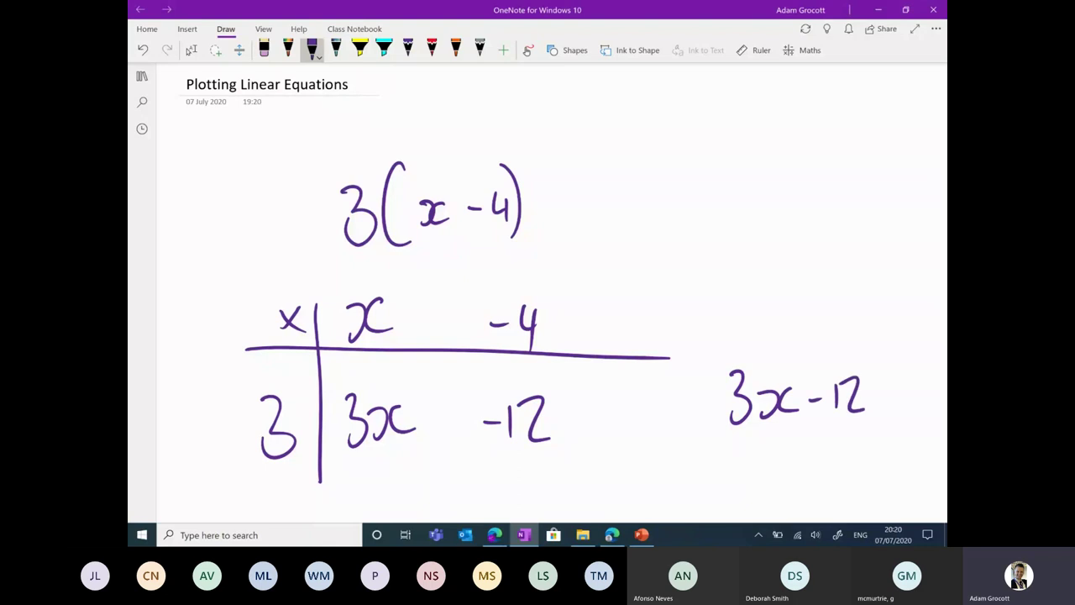
key("Escape")
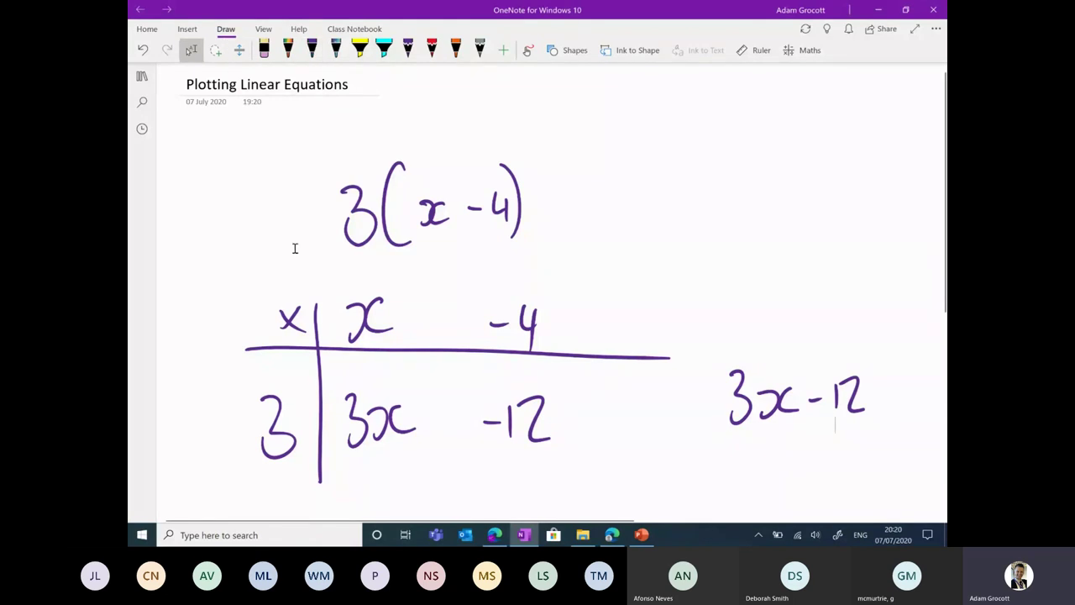
- Replay the ink for the whole worked expansion, from the expression through the grid and answer, and close the replay
left_click(263, 29)
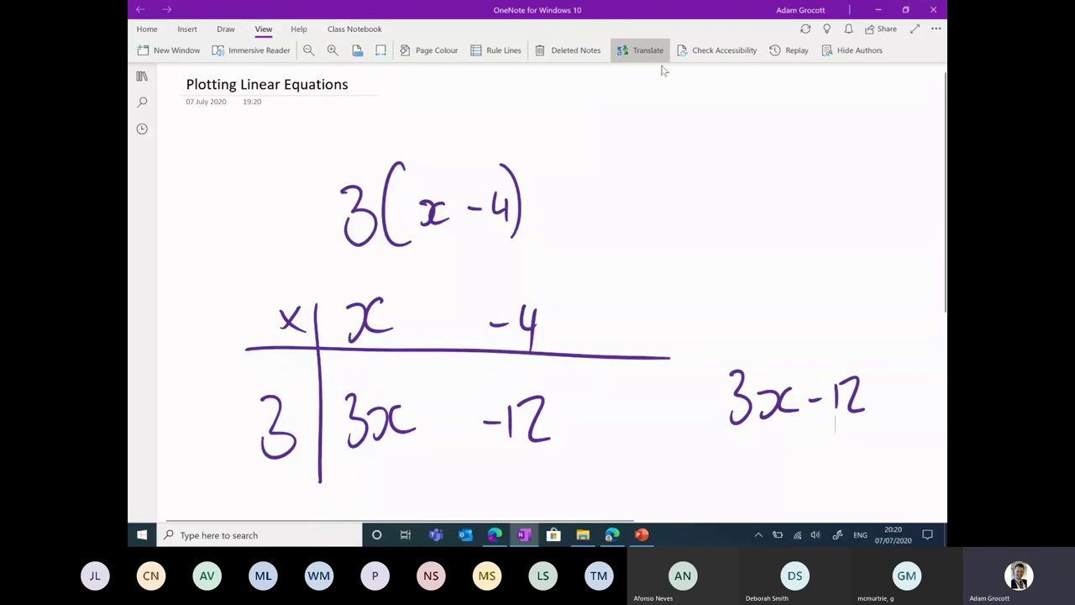
left_click(778, 58)
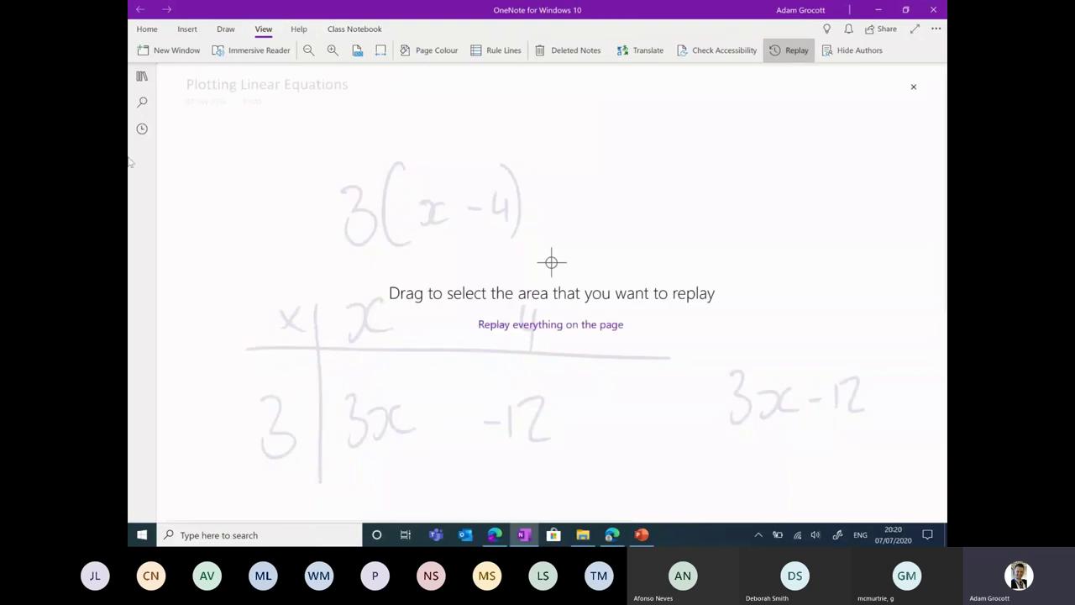
mouse_move(222, 131)
left_mouse_down()
mouse_move(628, 352)
mouse_move(891, 466)
mouse_move(895, 483)
left_mouse_up()
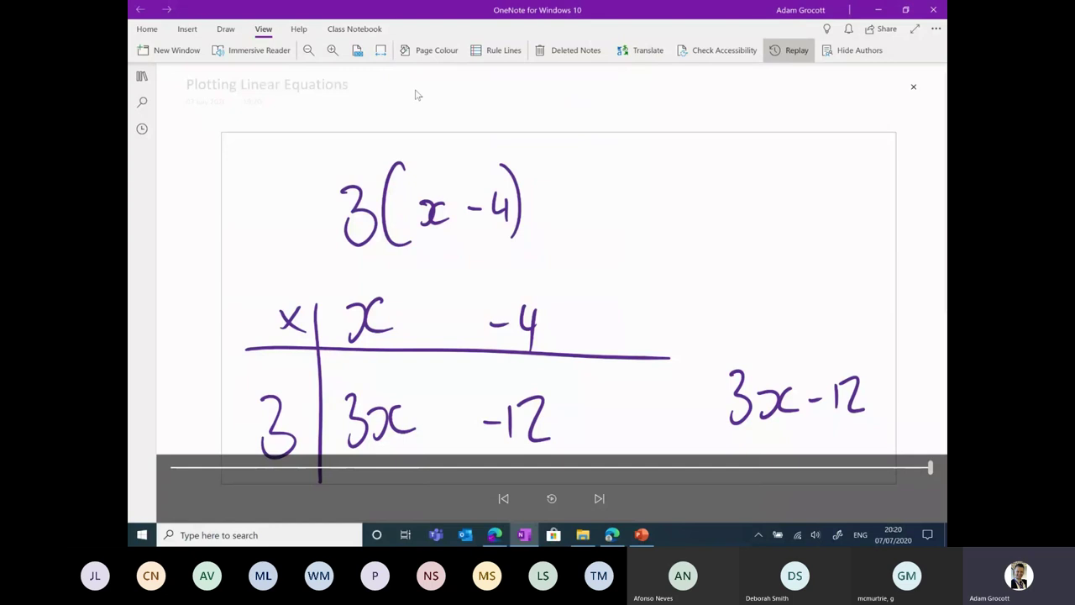
left_click(913, 86)
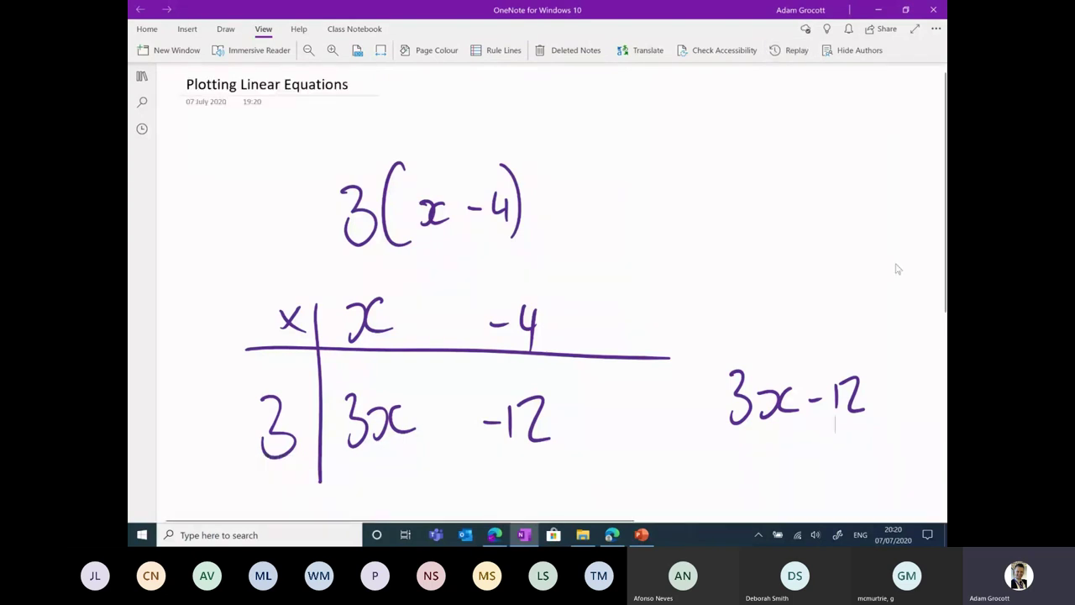
- Handwrite a second "3(x - 4)" in purple ink beside the original expression
left_click_drag(670, 164, 668, 205)
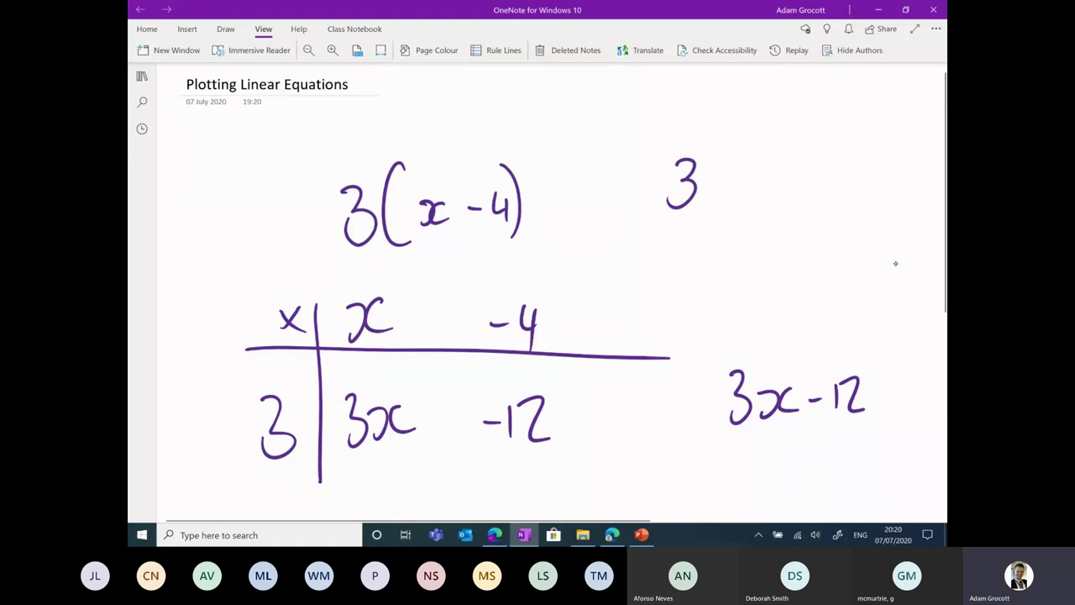
left_click_drag(718, 143, 715, 219)
left_click_drag(724, 205, 767, 187)
left_click_drag(781, 175, 786, 202)
left_click_drag(784, 139, 786, 222)
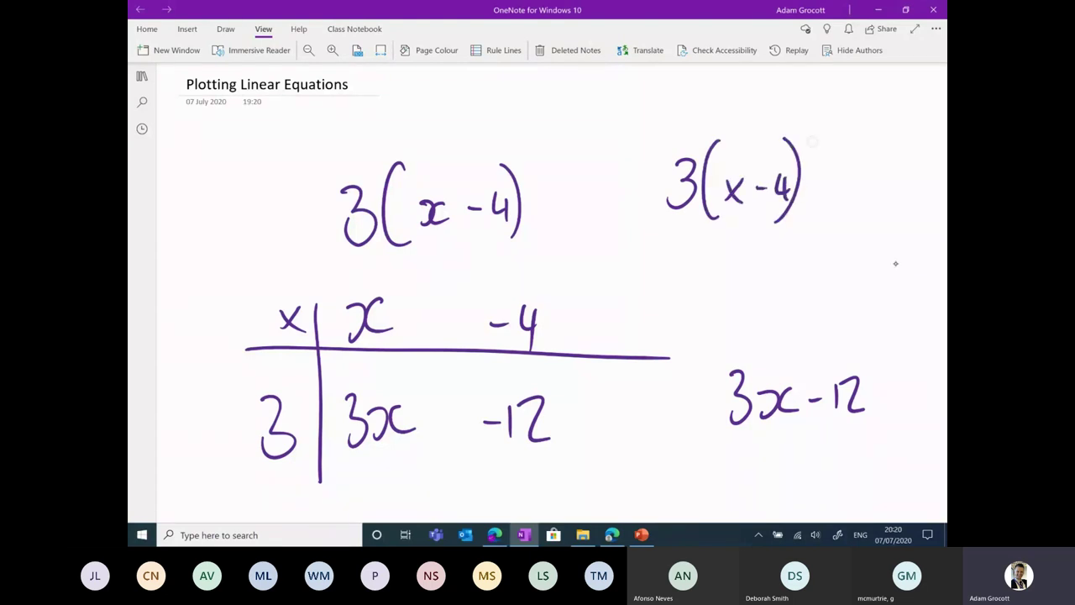
- Lasso the second handwritten expression and expand it with the Maths assistant
mouse_move(819, 131)
left_mouse_down()
mouse_move(647, 217)
mouse_move(813, 133)
left_mouse_up()
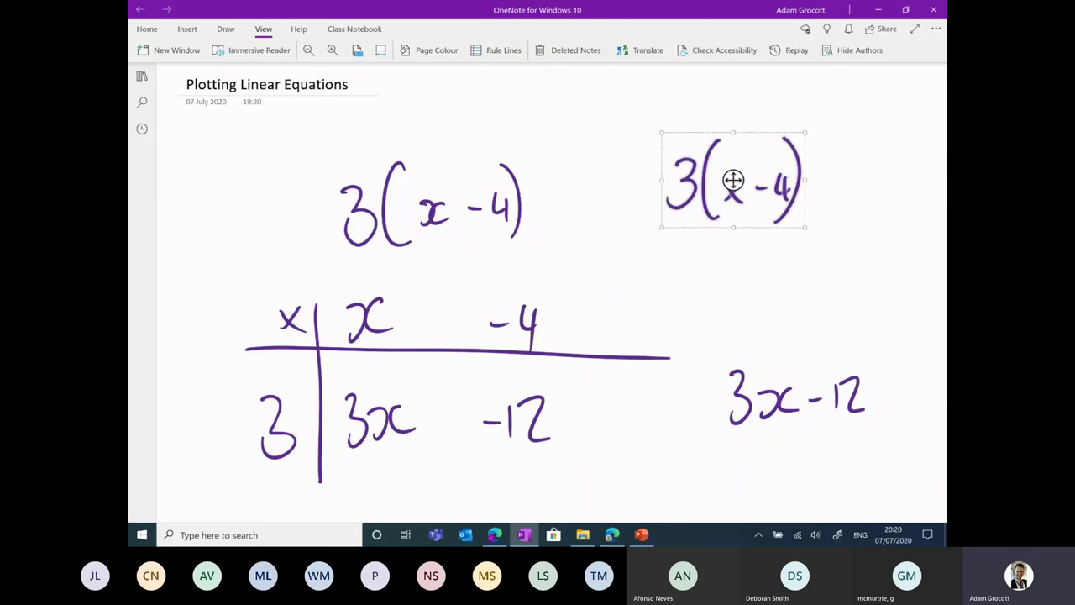
left_click(336, 32)
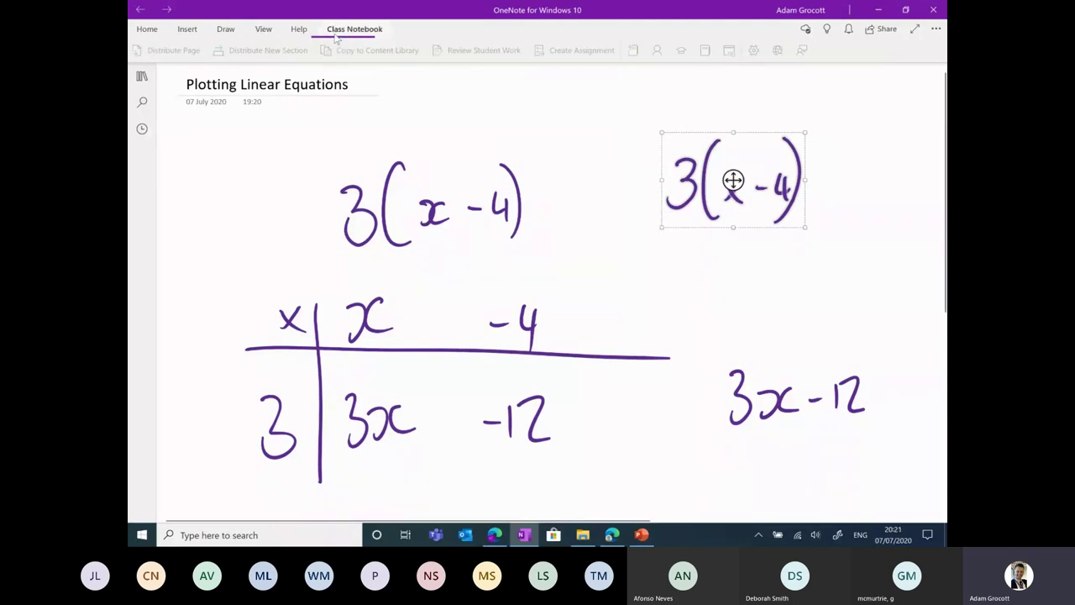
left_click(271, 32)
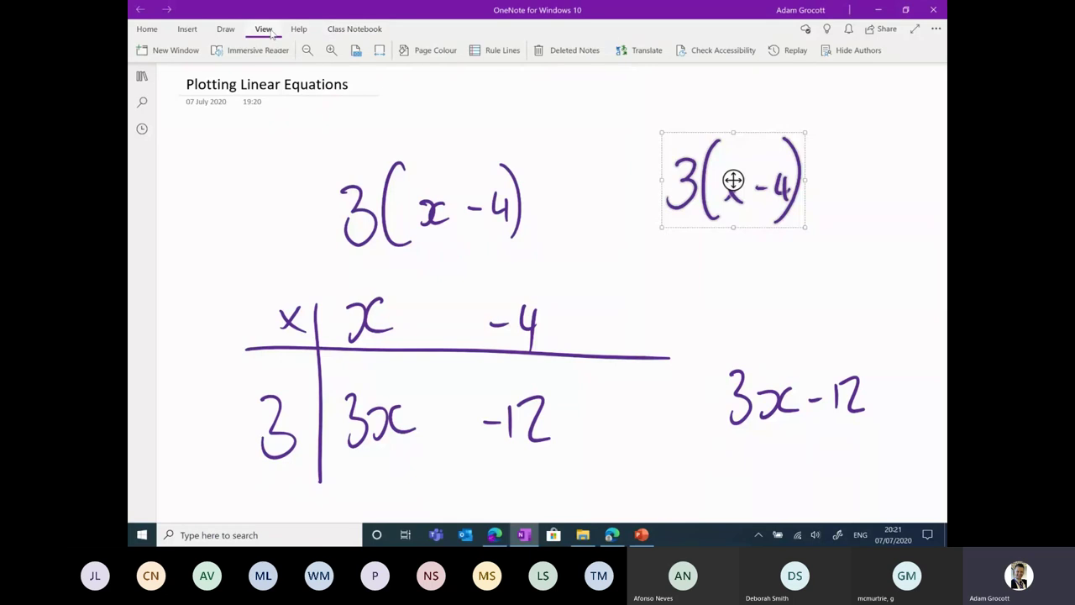
left_click(226, 32)
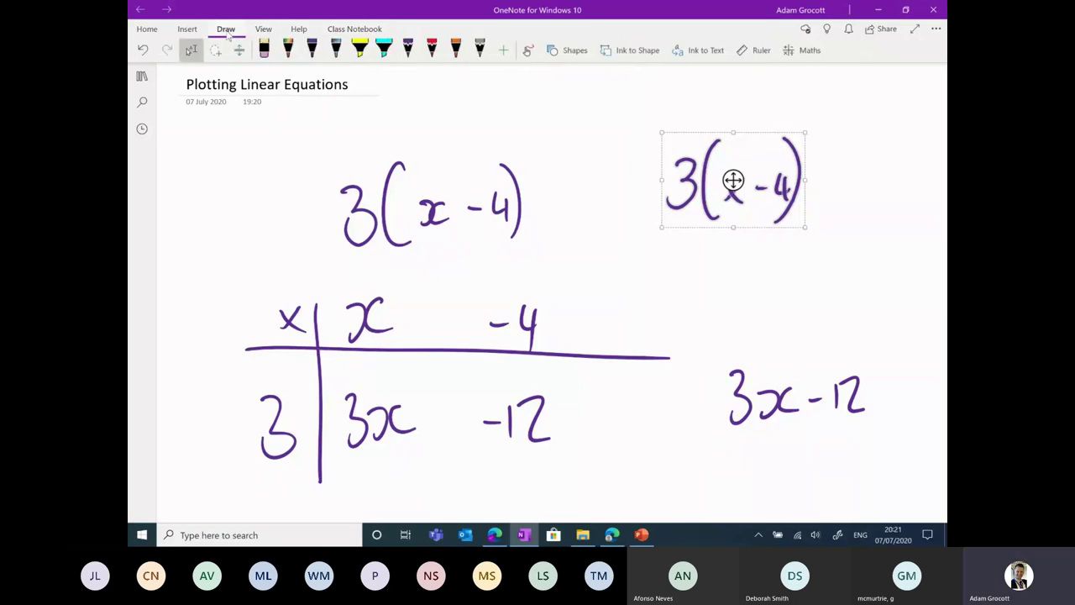
left_click(798, 51)
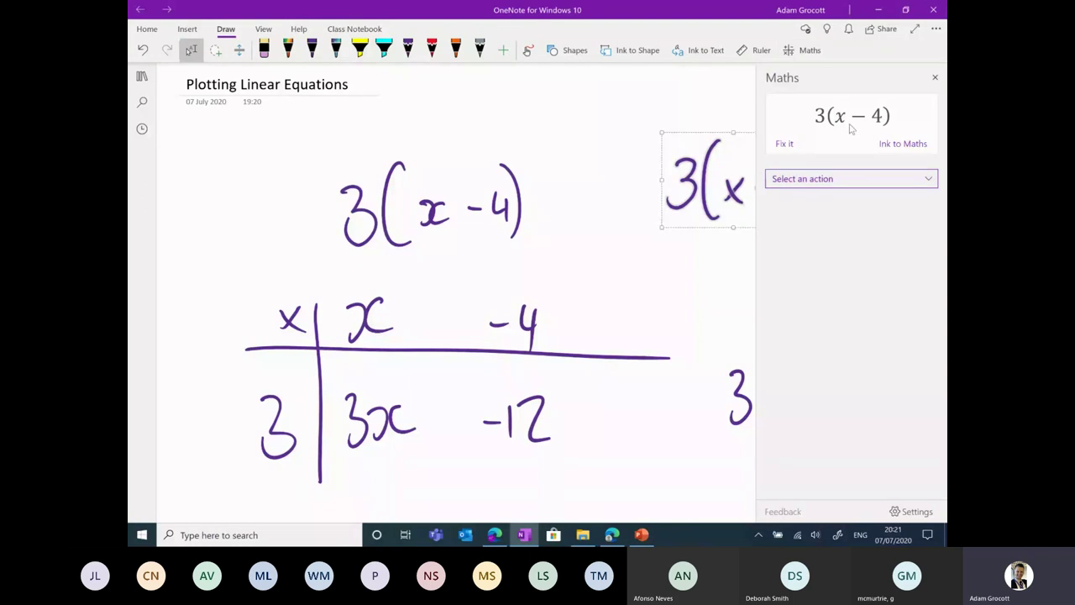
left_click(918, 180)
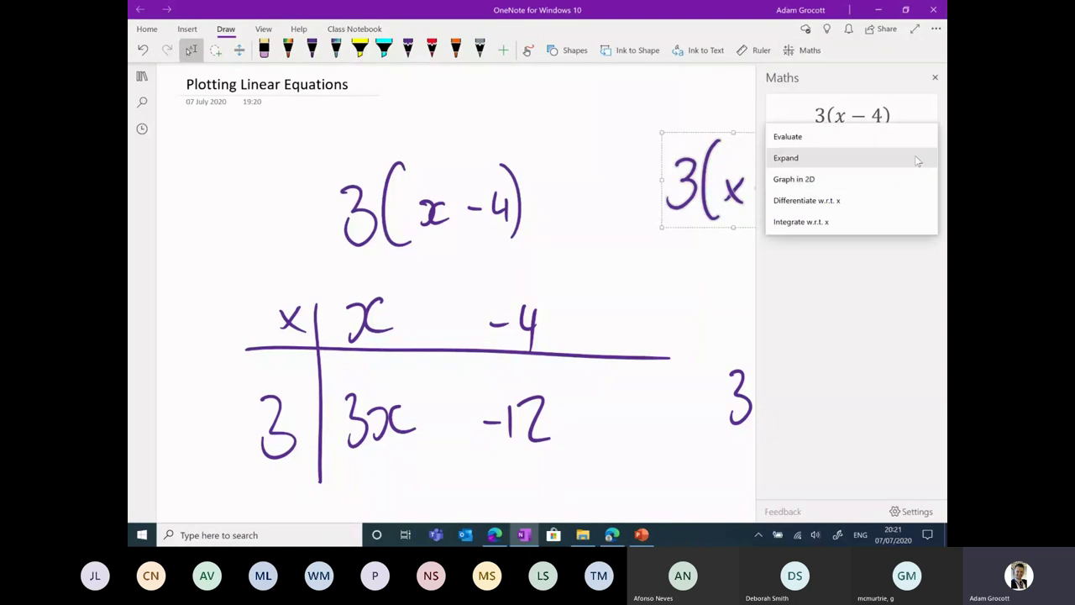
left_click(915, 160)
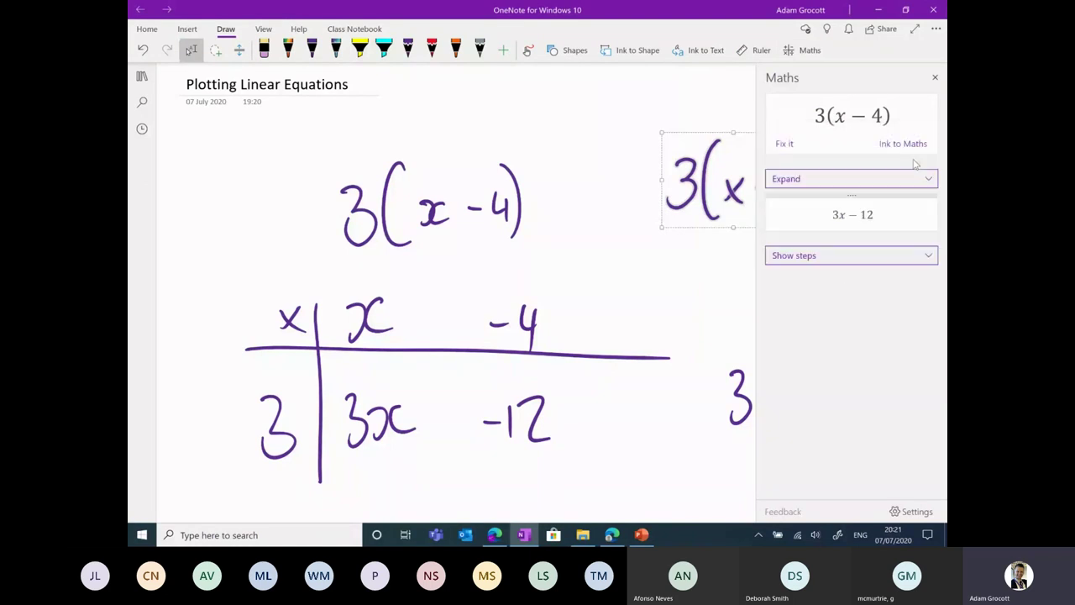
- Show the solution steps for the expansion, view them in Immersive Reader, and return to the page with the Maths assistant closed
left_click(902, 262)
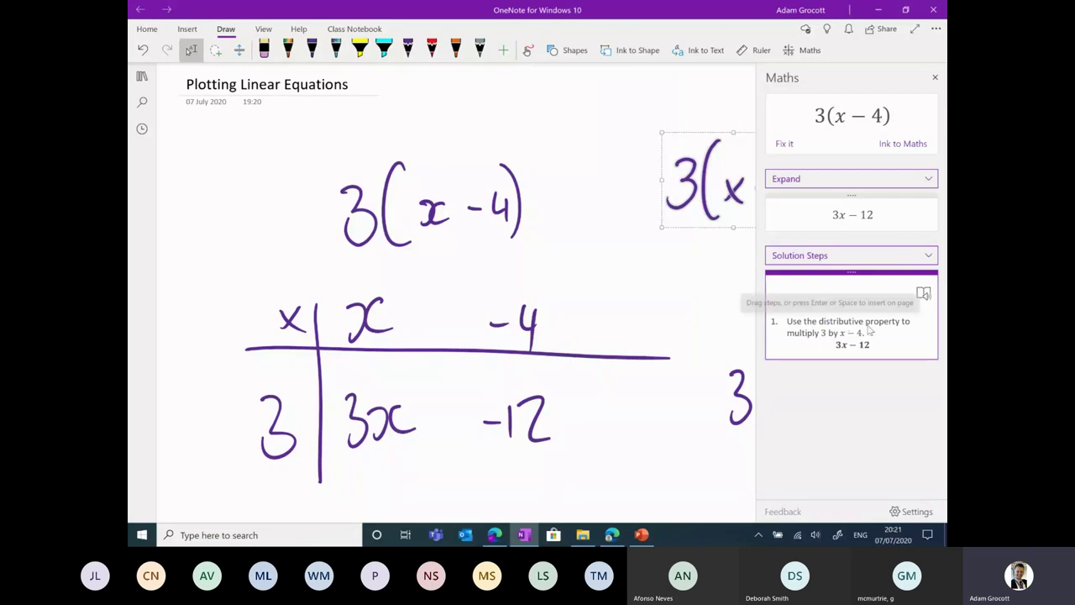
left_click(923, 293)
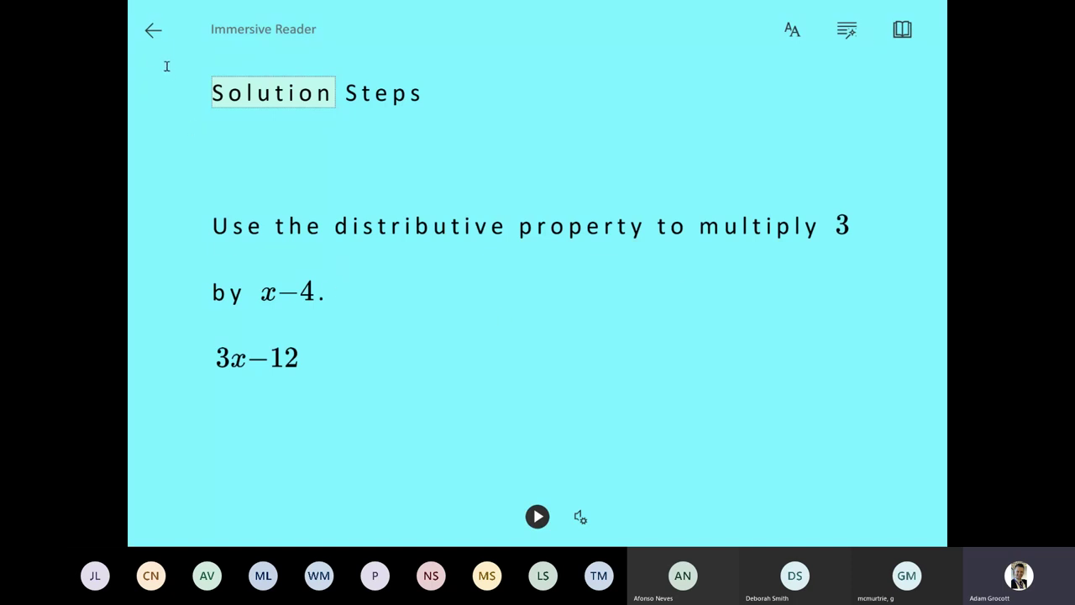
left_click(153, 30)
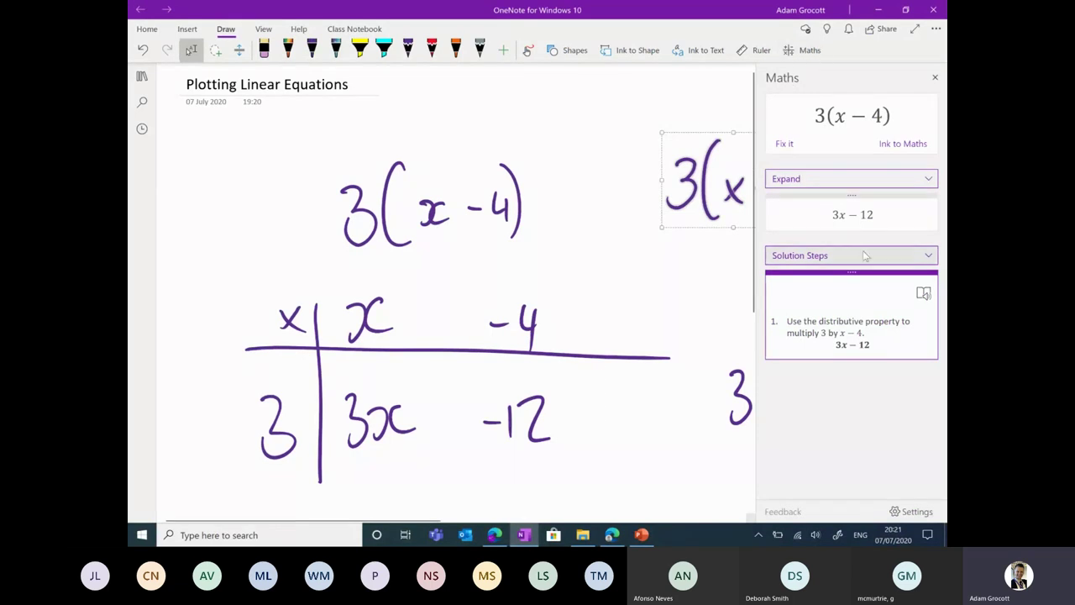
left_click(935, 77)
left_click(789, 290)
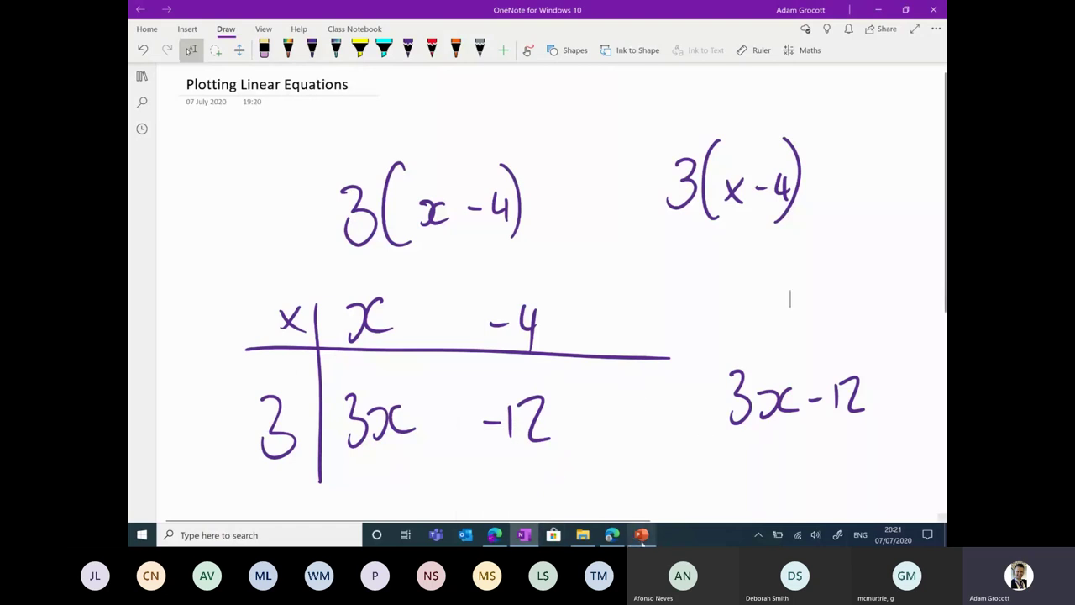
- Switch to the "Maths and OneNote" PowerPoint presentation and display its Global EdTech Academy title slide
key("alt+Tab")
scroll(200, 145, "up", 15)
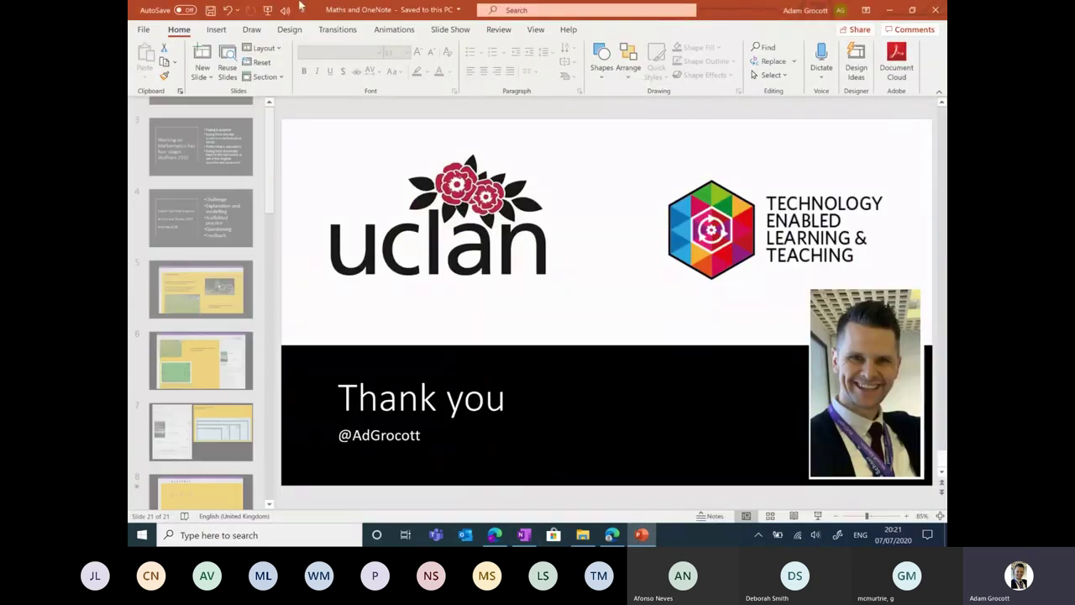
left_click(200, 146)
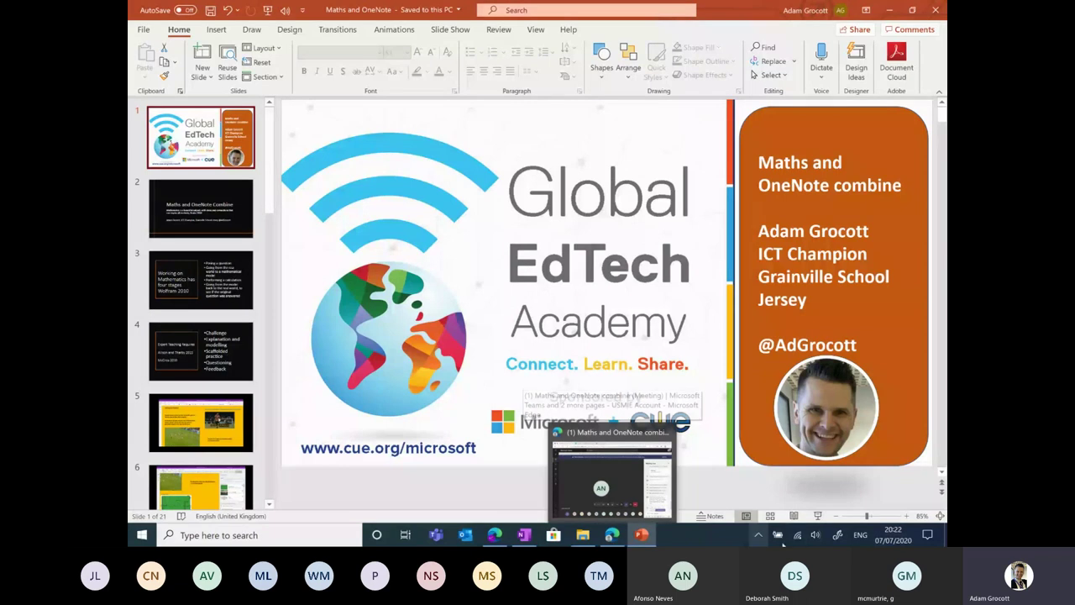
- Switch to the Teams meeting and request to stop its recording
left_click(609, 481)
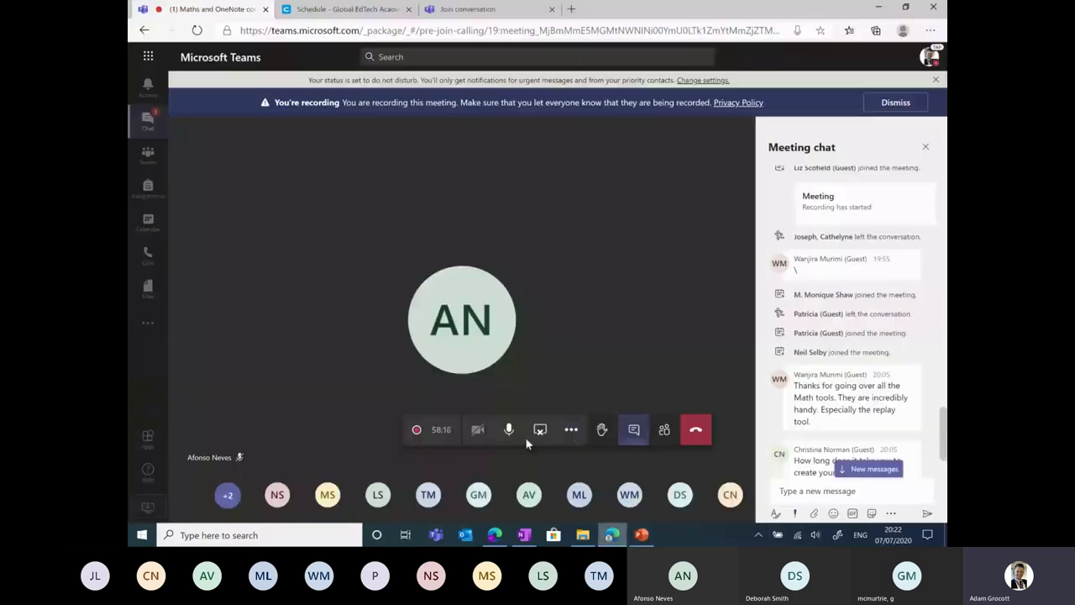
left_click(571, 429)
left_click(563, 376)
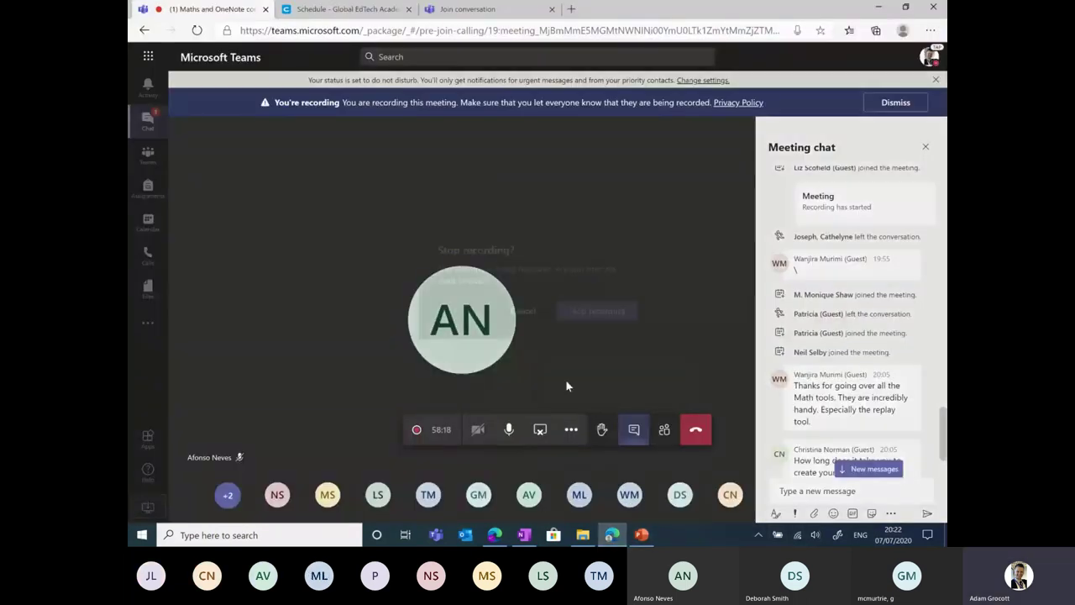